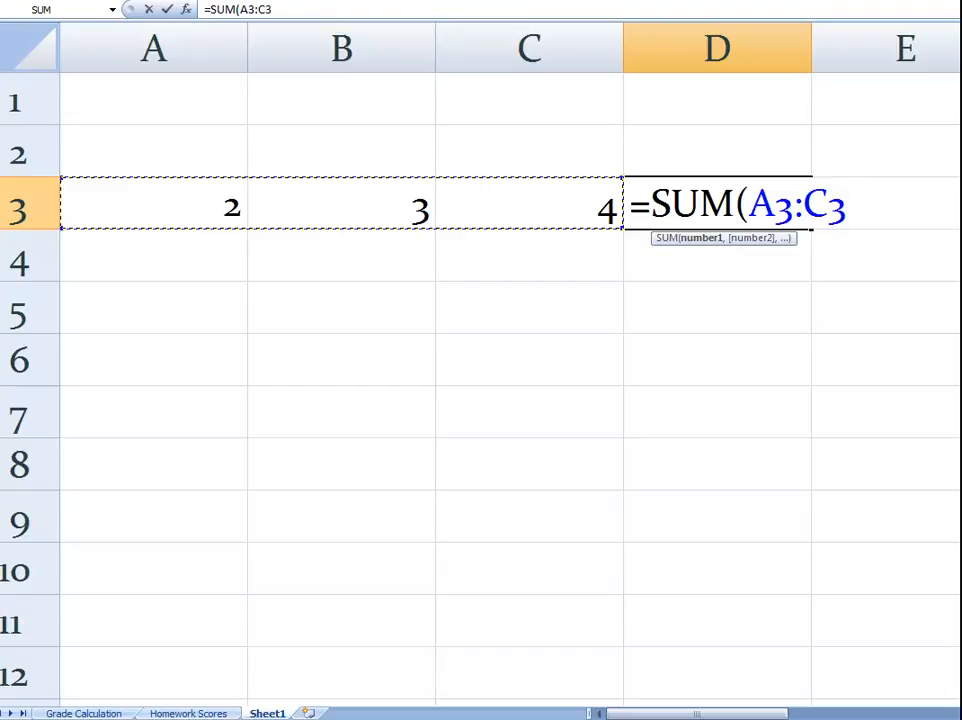
Complete the formula =SUM(A3:C3) in cell D3.
type(")")
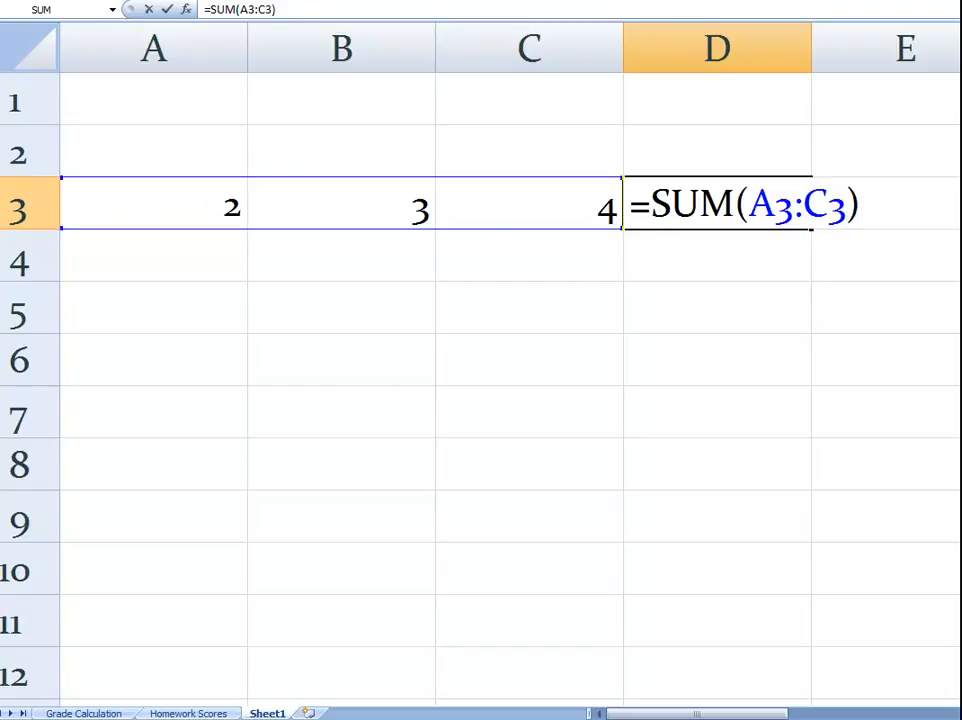
key("Return")
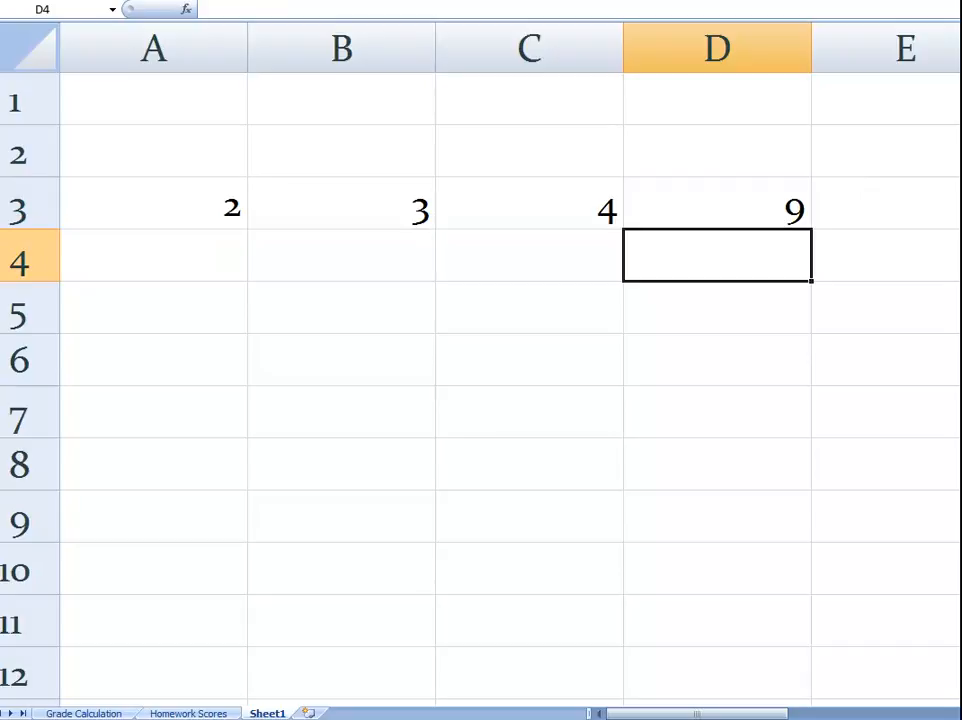
left_click(717, 204)
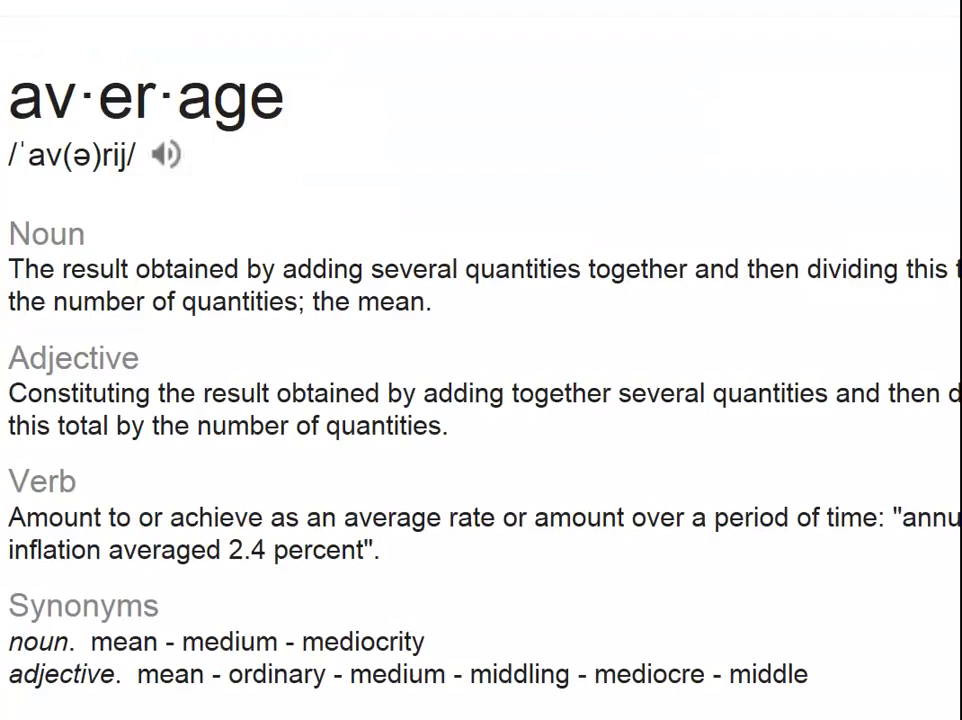
Read the noun definition of average in the dictionary entry, highlighting its key words along the way.
left_click_drag(371, 270, 452, 270)
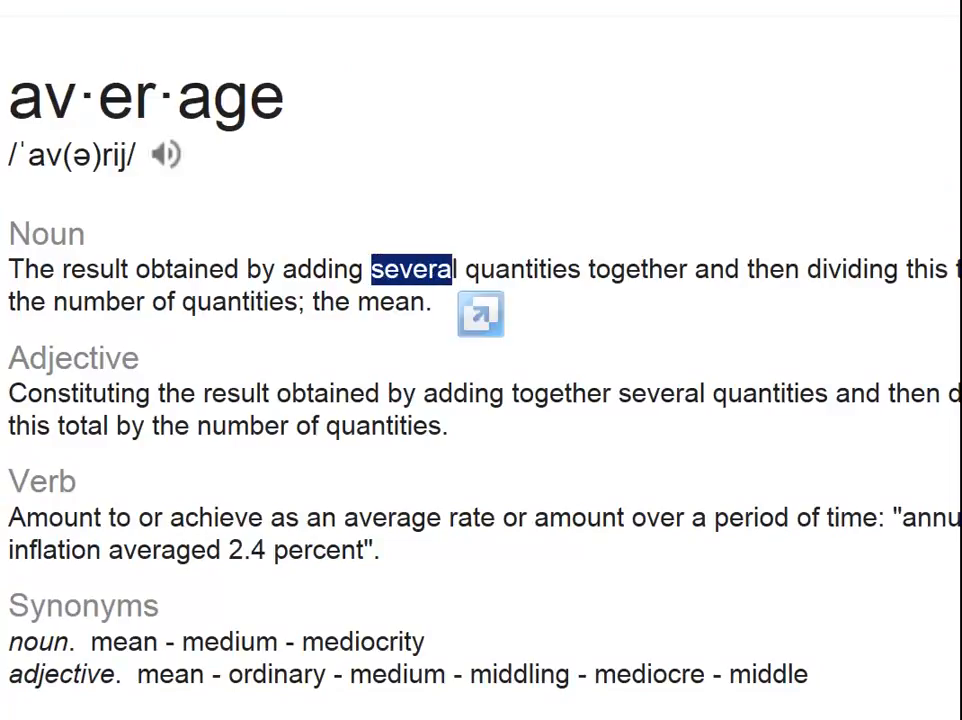
left_click_drag(283, 269, 363, 269)
left_click_drag(480, 269, 533, 269)
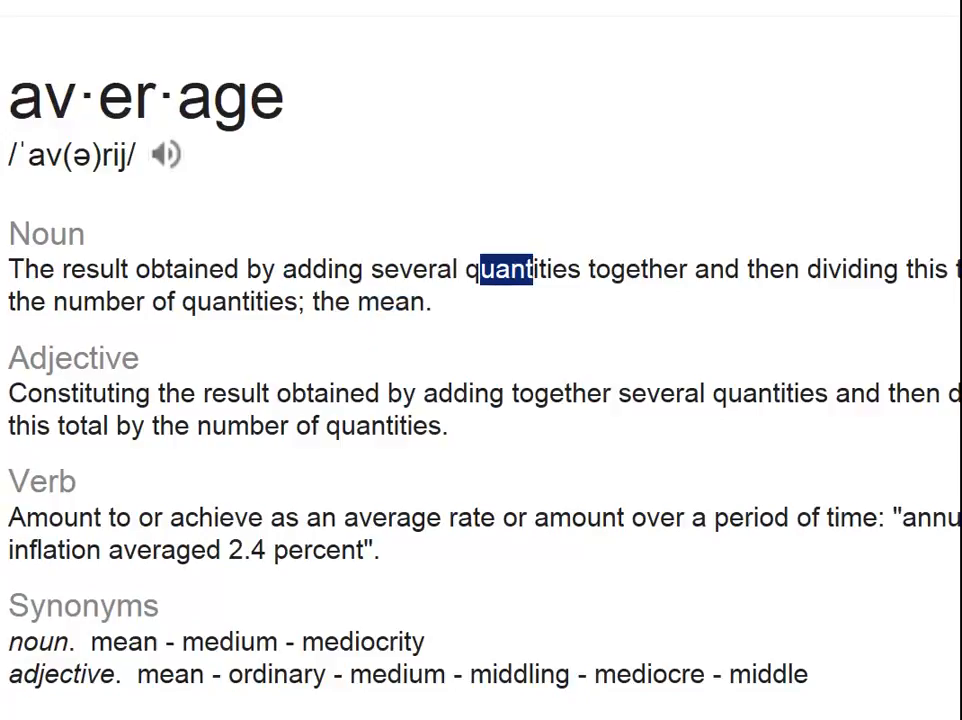
left_click_drag(596, 269, 678, 269)
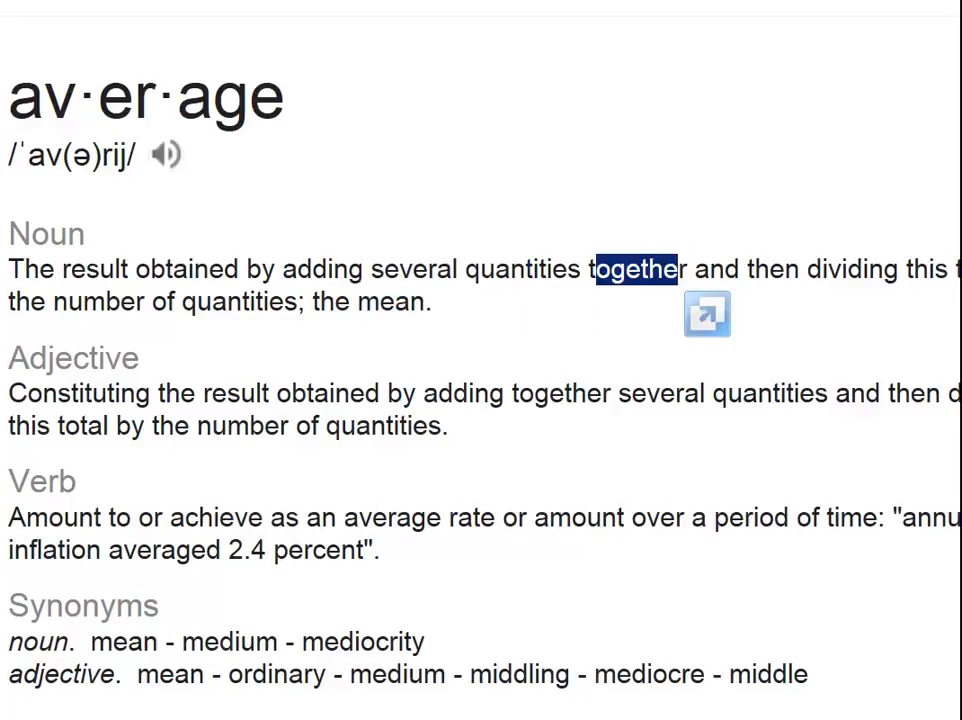
left_click_drag(961, 269, 957, 269)
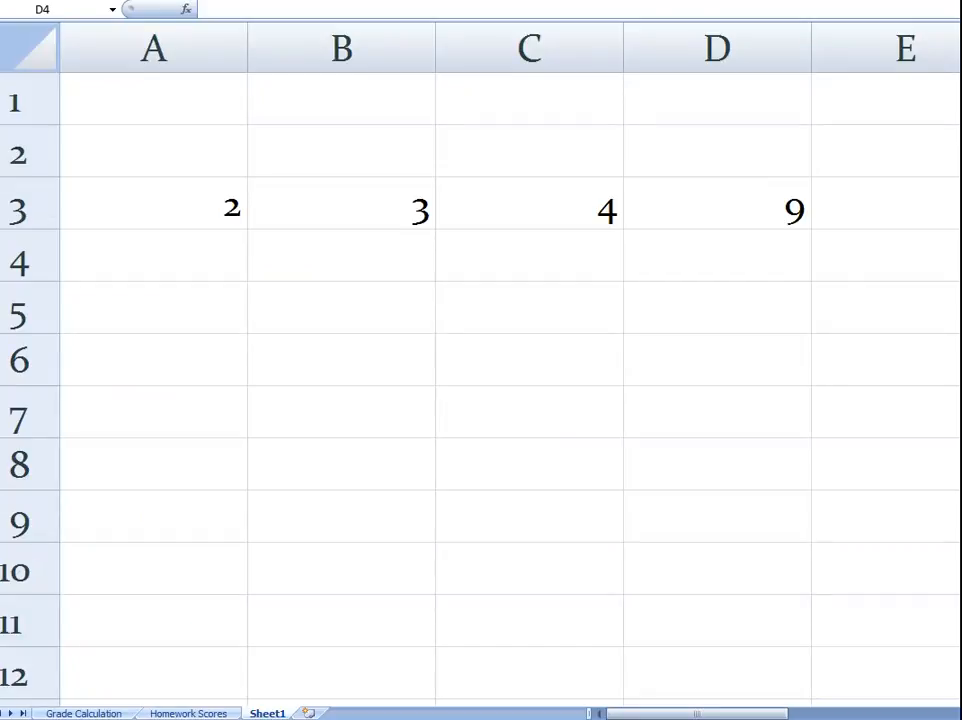
Review the total in D3 and go through the individual values in A3, B3 and C3.
left_click(717, 204)
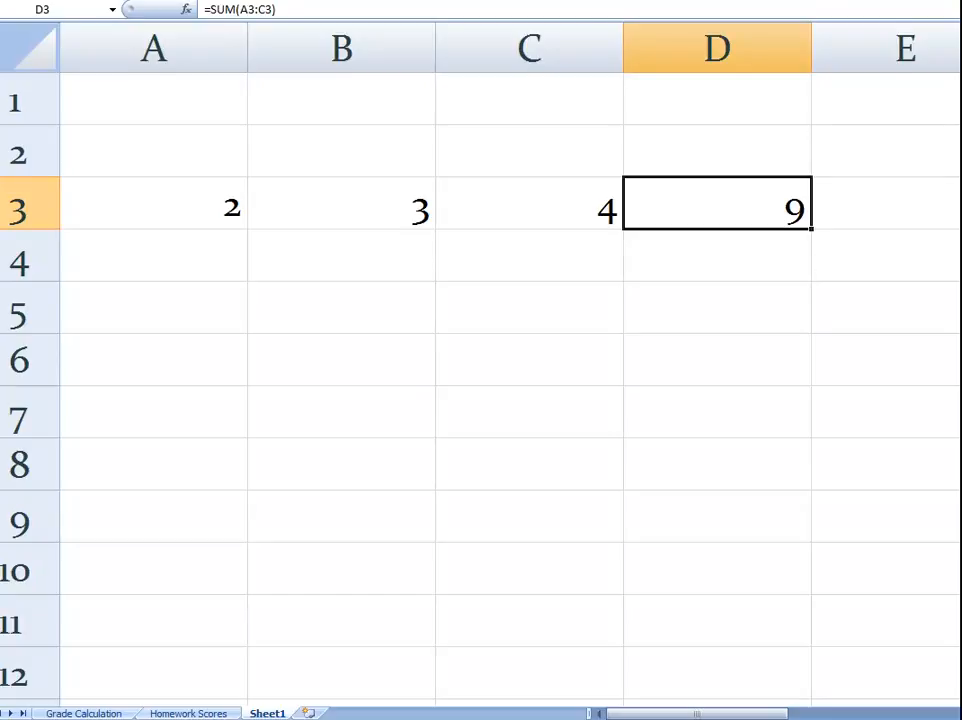
left_click(153, 204)
left_click(341, 204)
left_click(529, 204)
left_click(153, 204)
left_click(341, 204)
left_click(529, 204)
left_click(529, 256)
Enter the formula =D3/3 in cell D4 to divide the total by a fixed number.
left_click(717, 256)
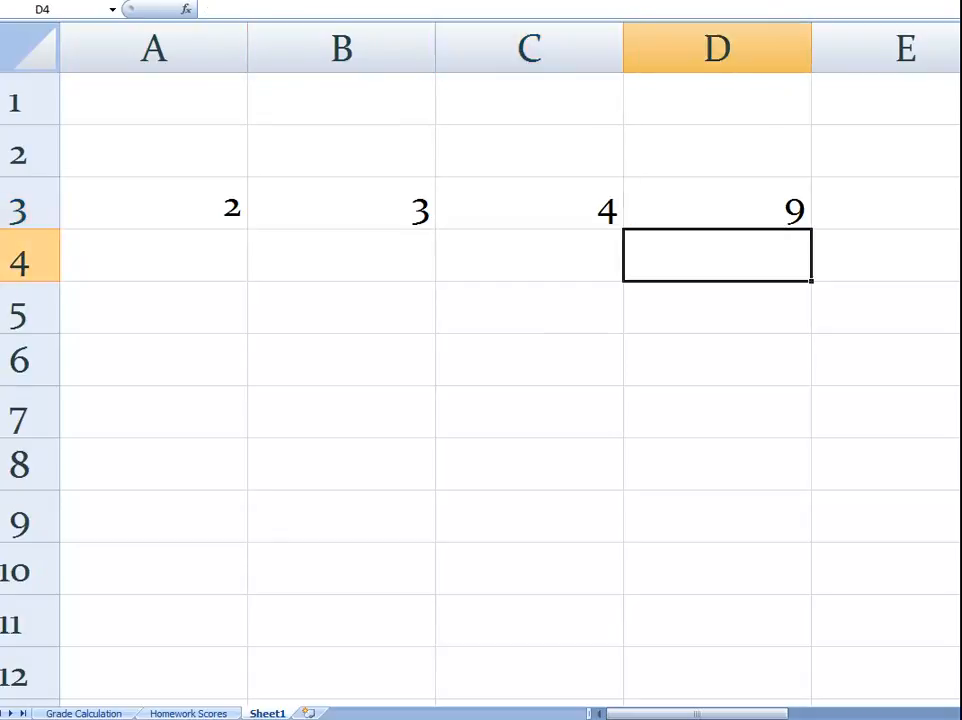
type("=")
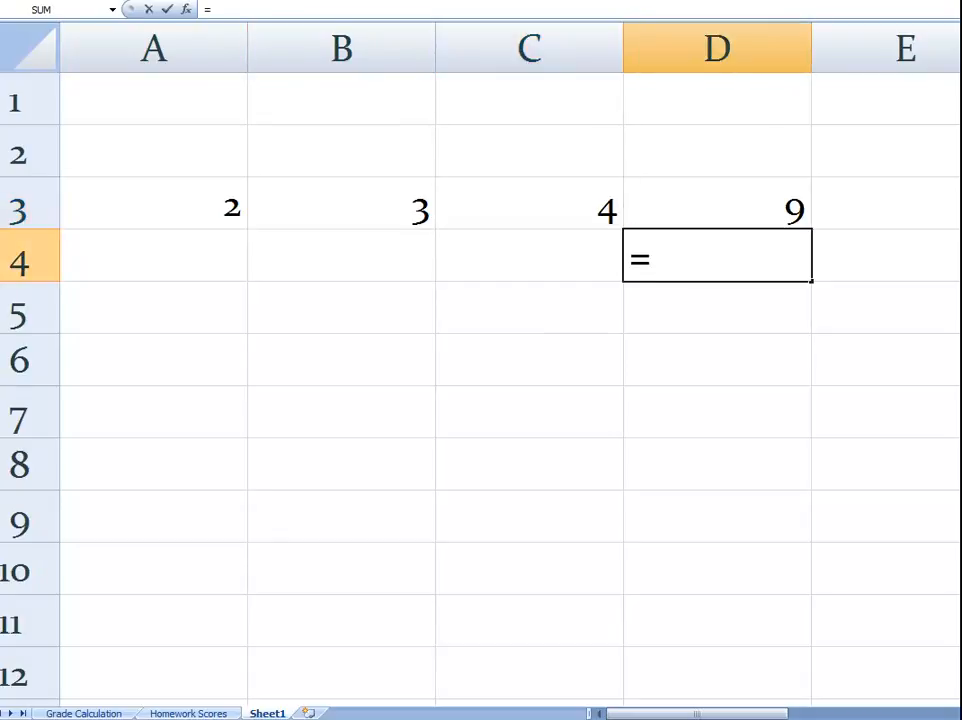
key("Up")
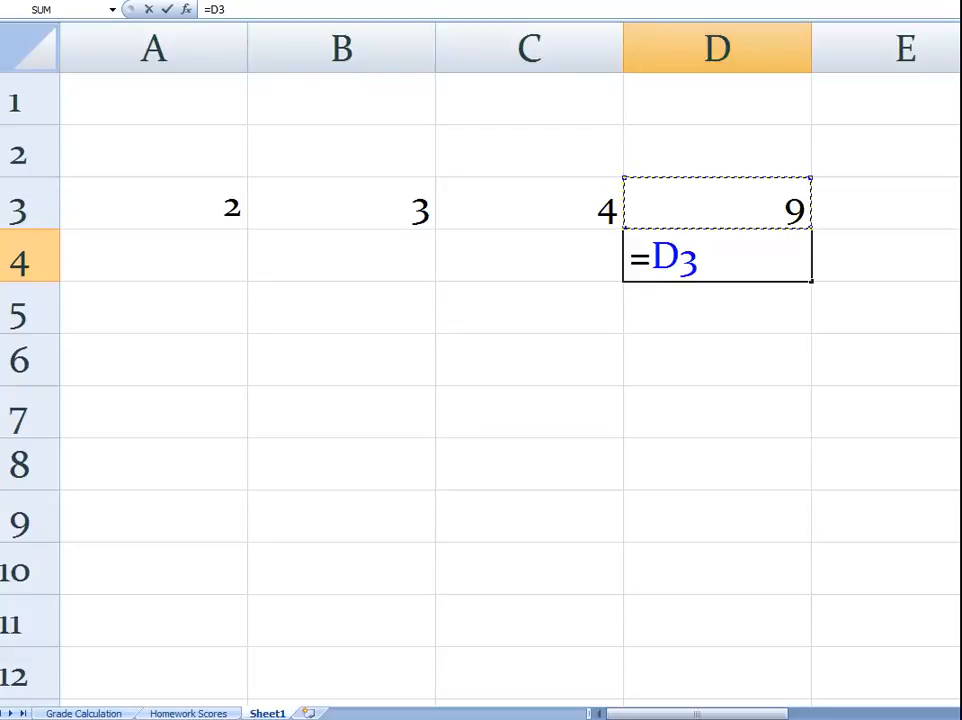
type("/3")
key("Return")
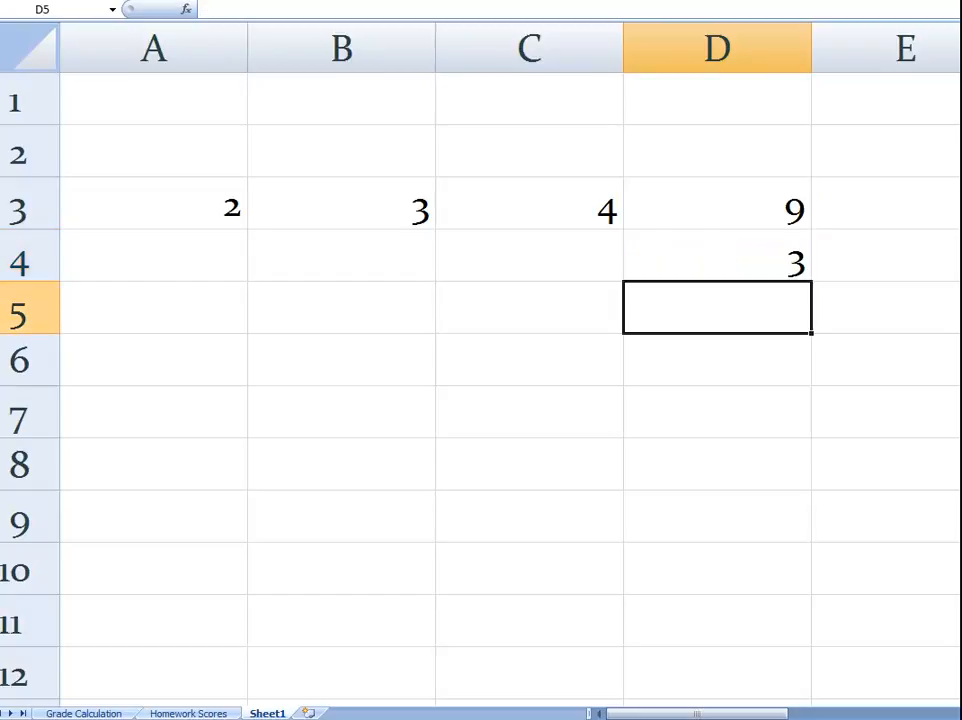
Inspect the division formula in D4 and clear the cell.
left_click(717, 258)
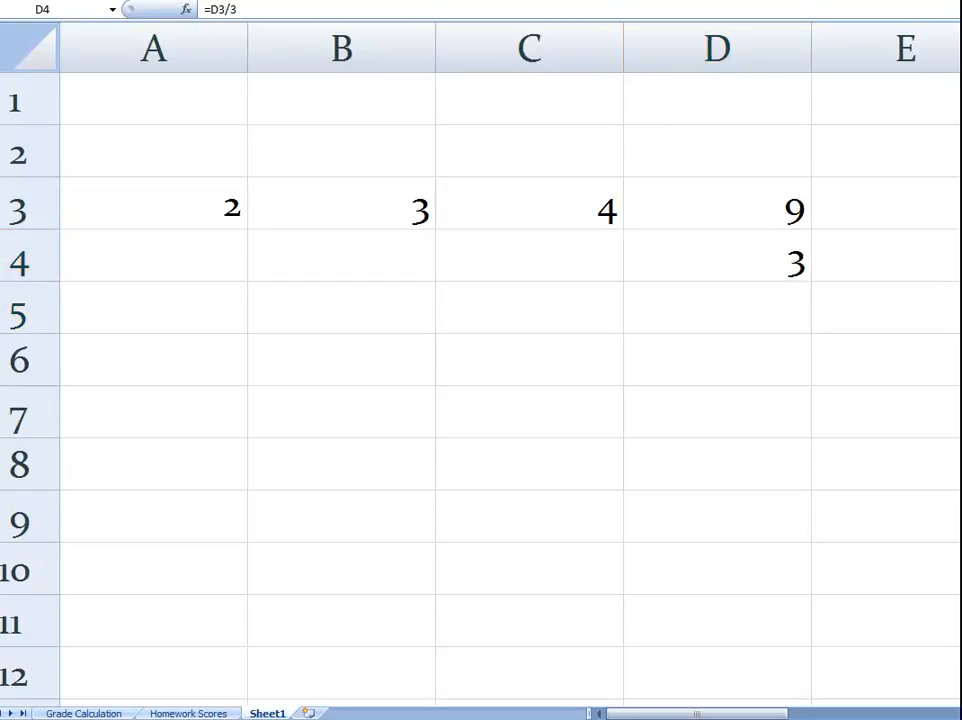
left_click(717, 256)
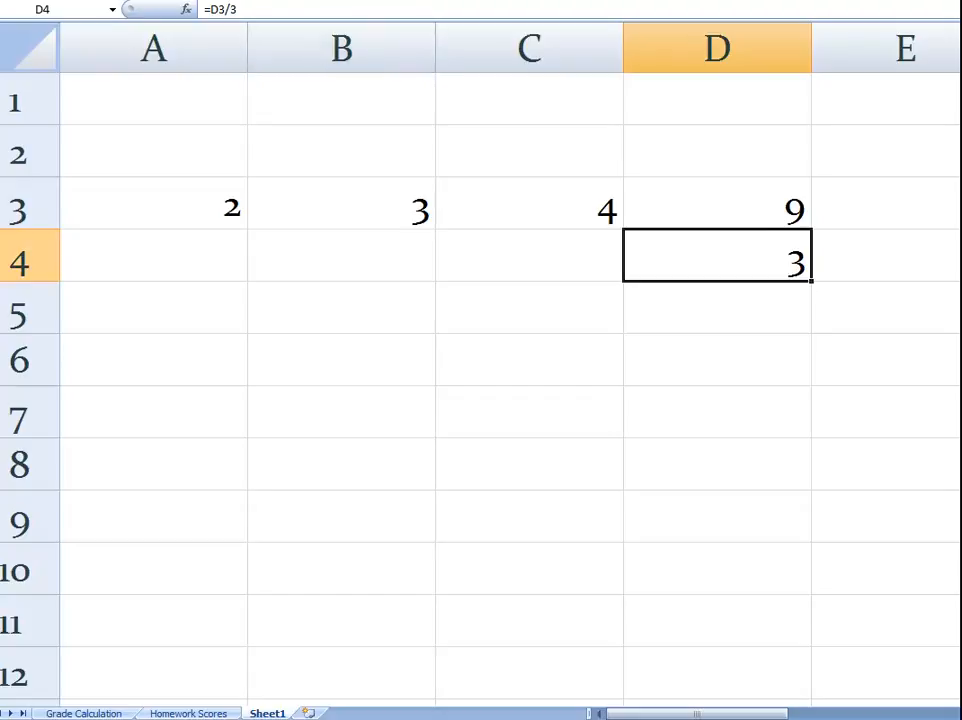
key("F2")
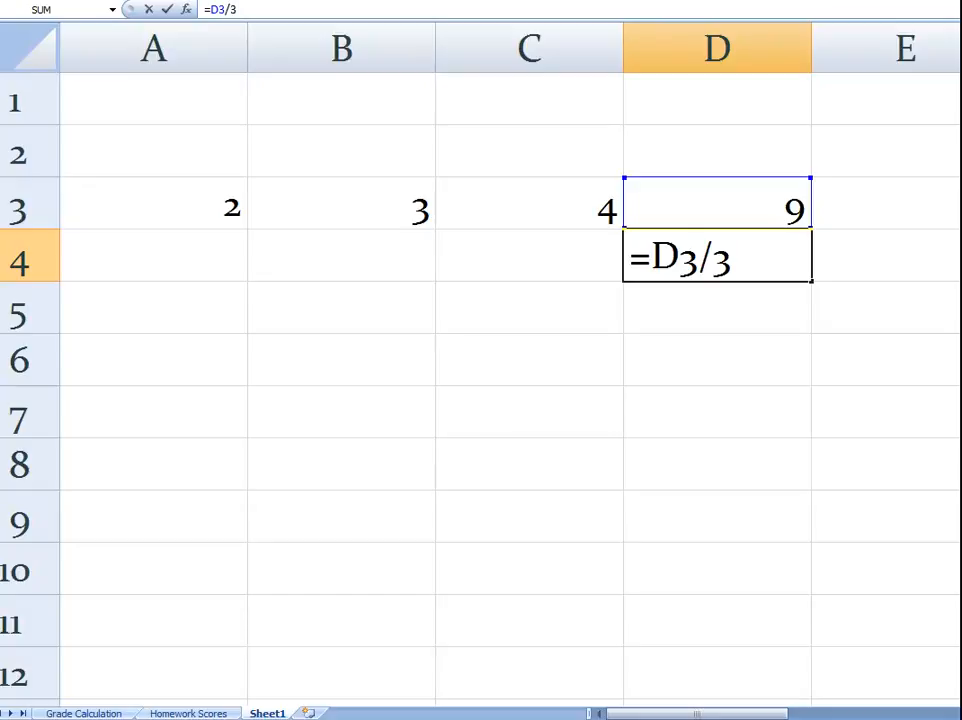
key("ctrl+Return")
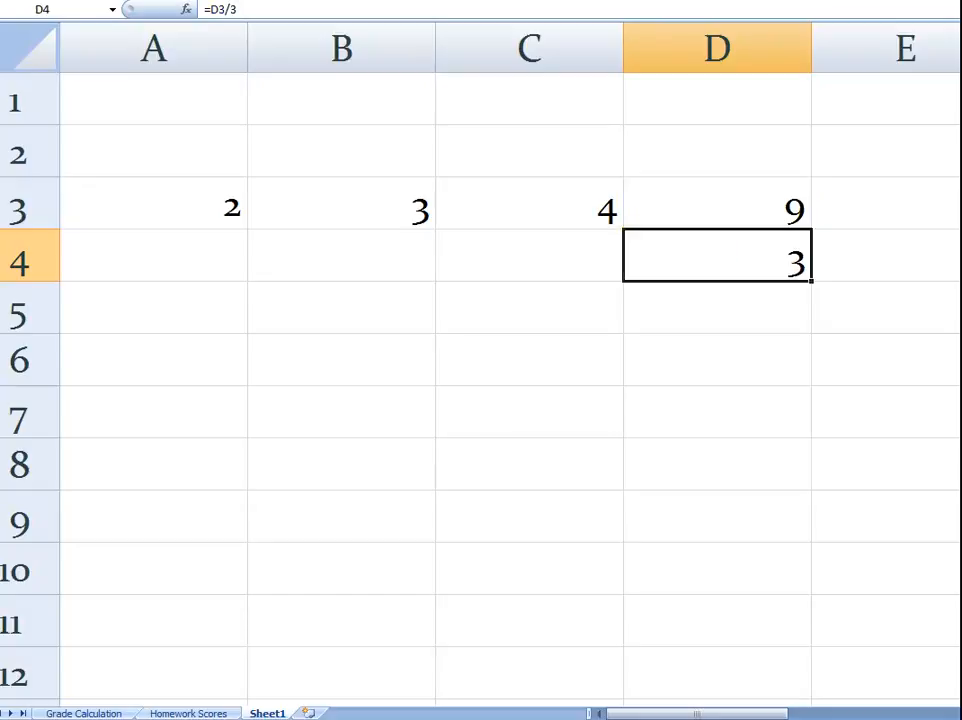
key("Delete")
Count the numbers in row 3 with the formula =COUNT(A3:C3) in cell D4.
key("F2")
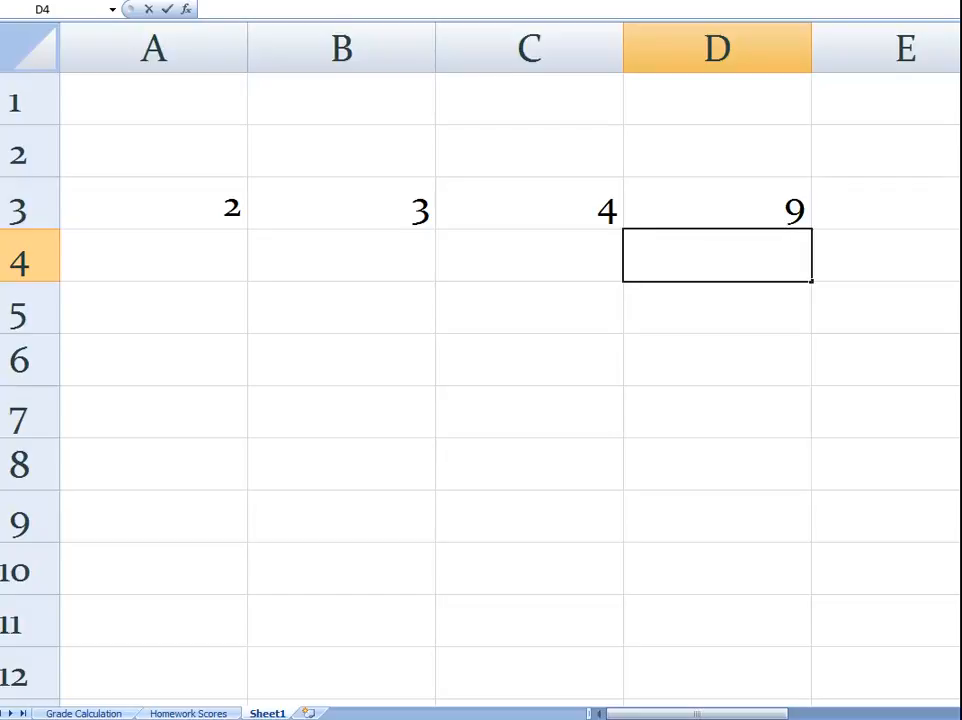
type("=coun")
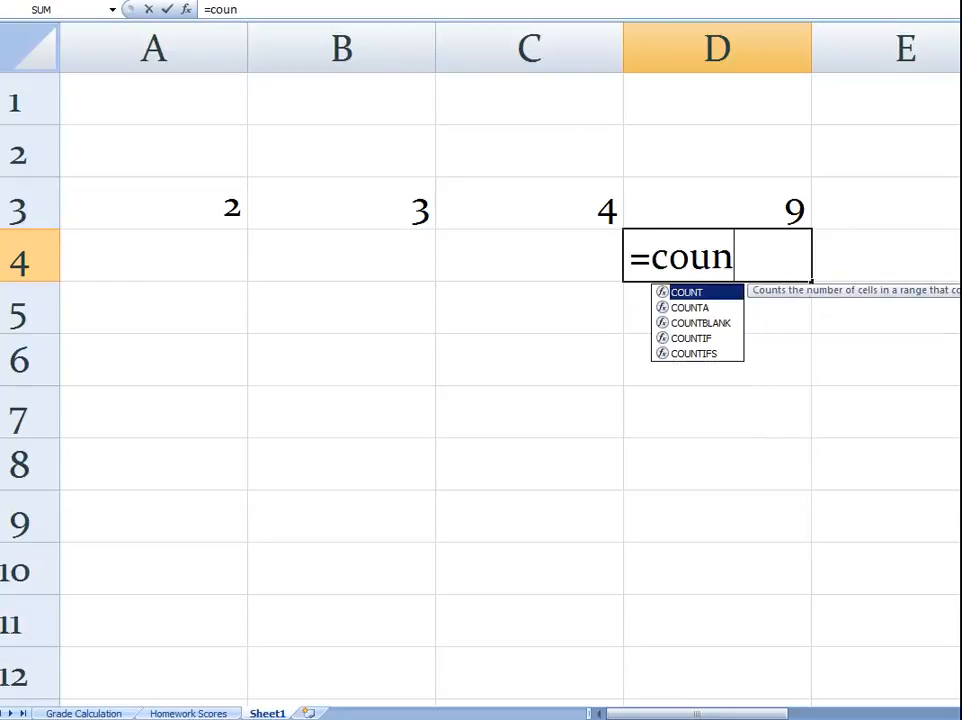
key("Tab")
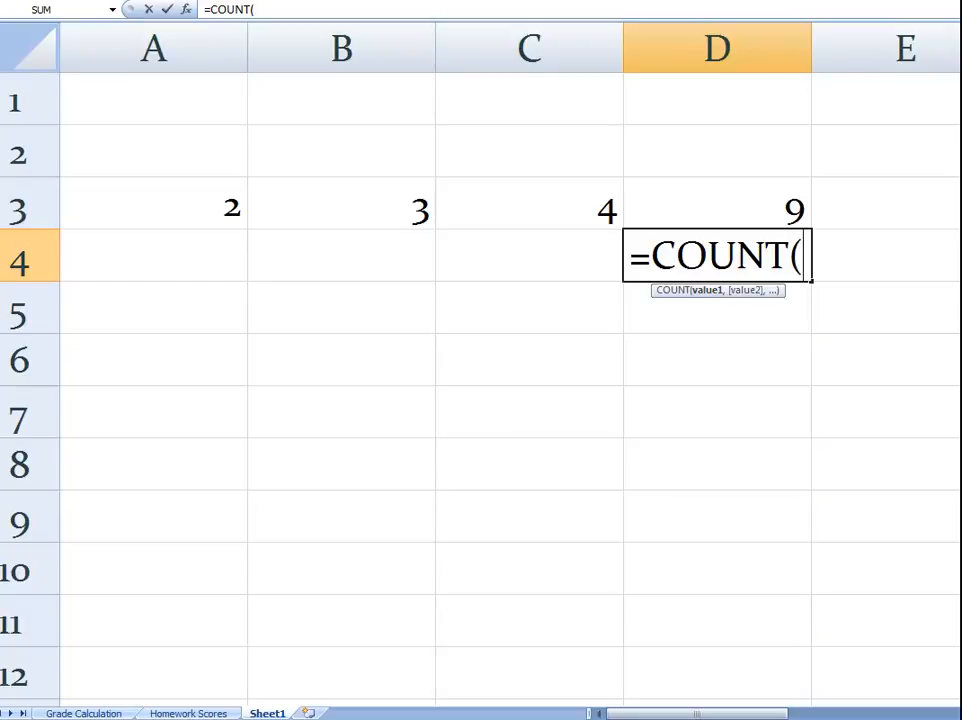
left_click_drag(150, 210, 615, 222)
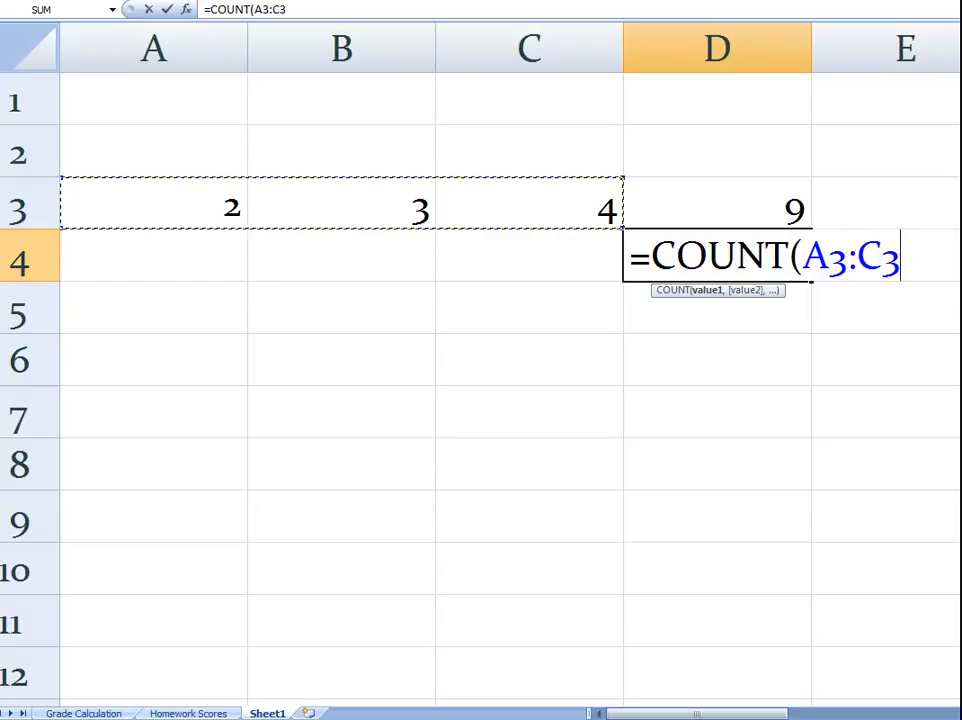
type(")")
key("Return")
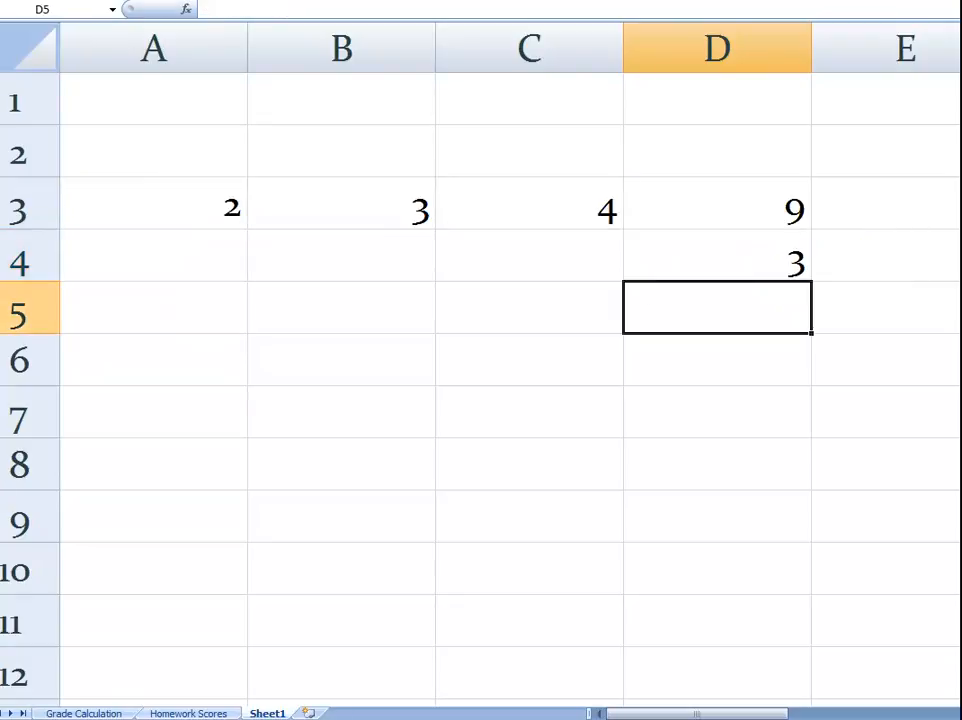
left_click(717, 256)
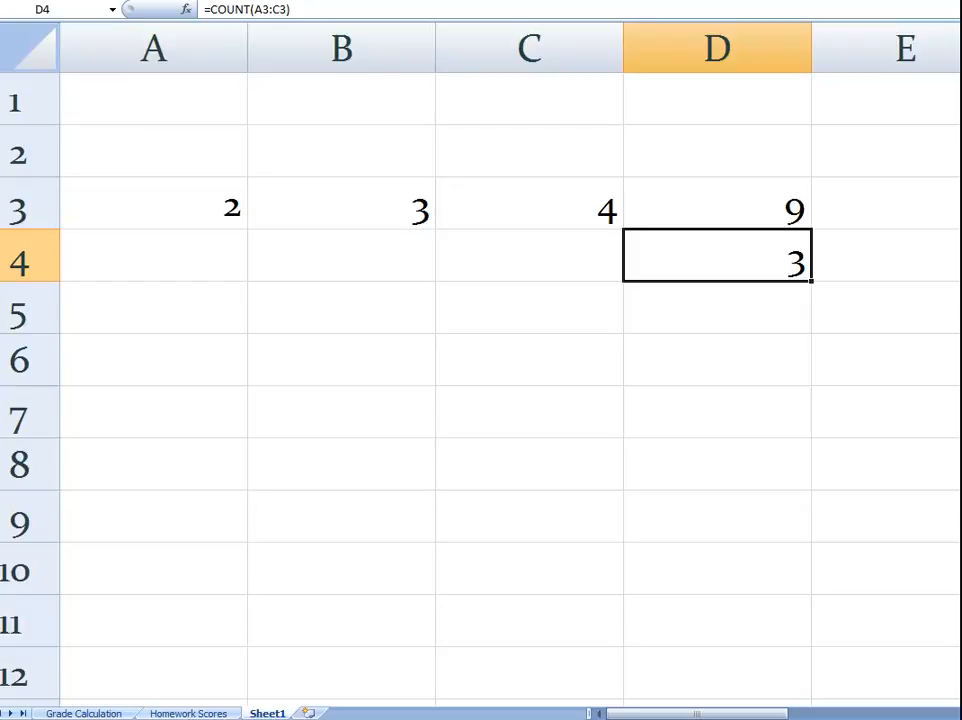
Enter the label Average in cell C5.
left_click(717, 308)
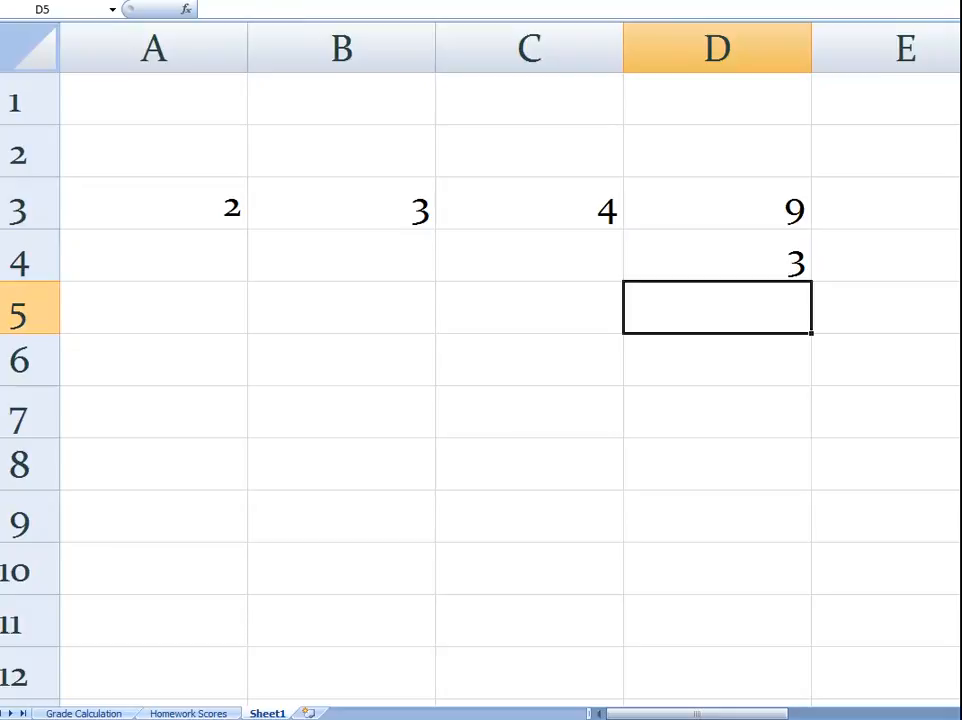
left_click(529, 308)
type("A")
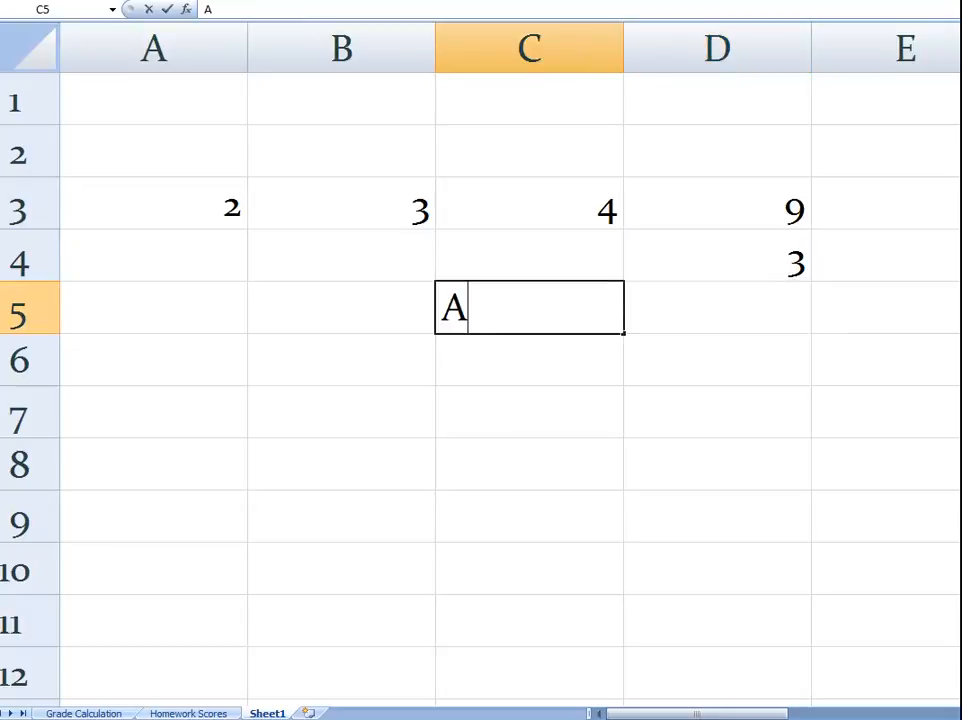
type("verage")
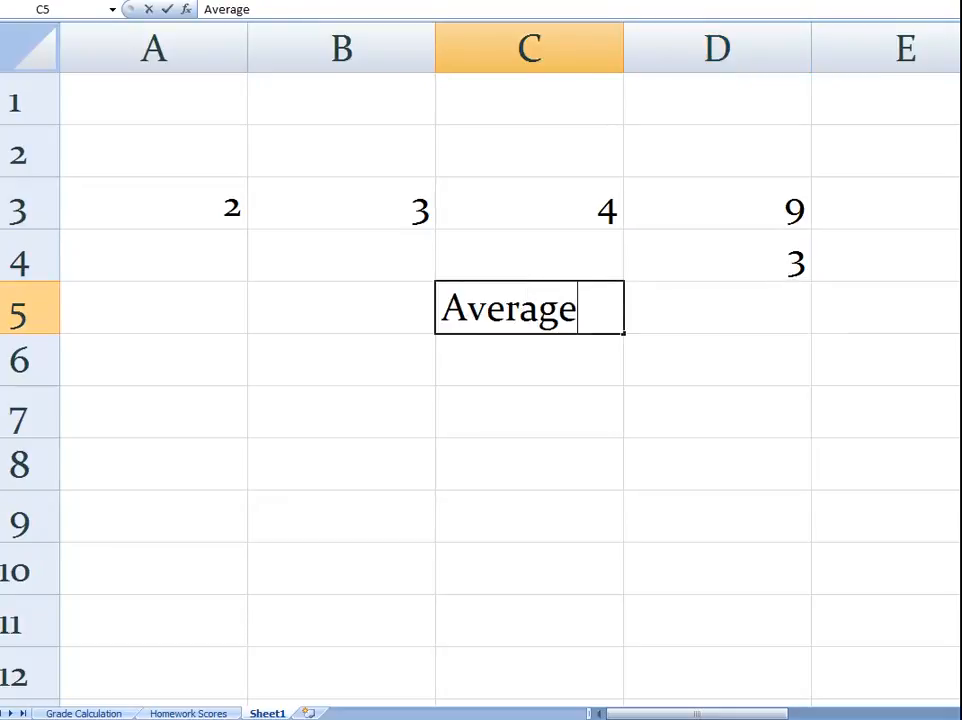
key("Tab")
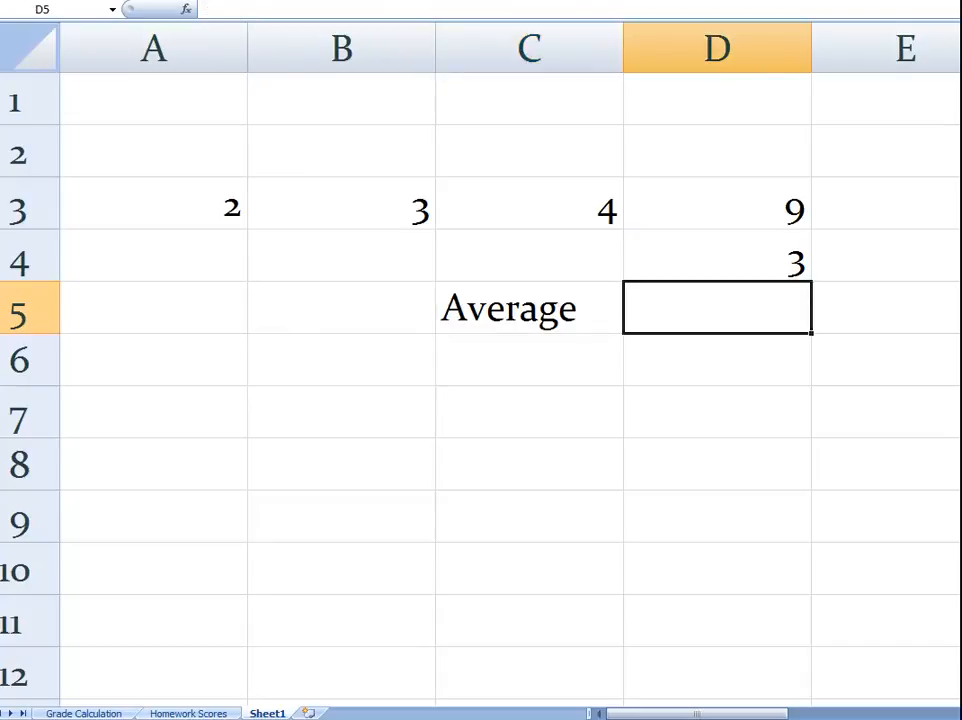
Calculate the average in cell D5 with the formula =D3/D4.
type("=")
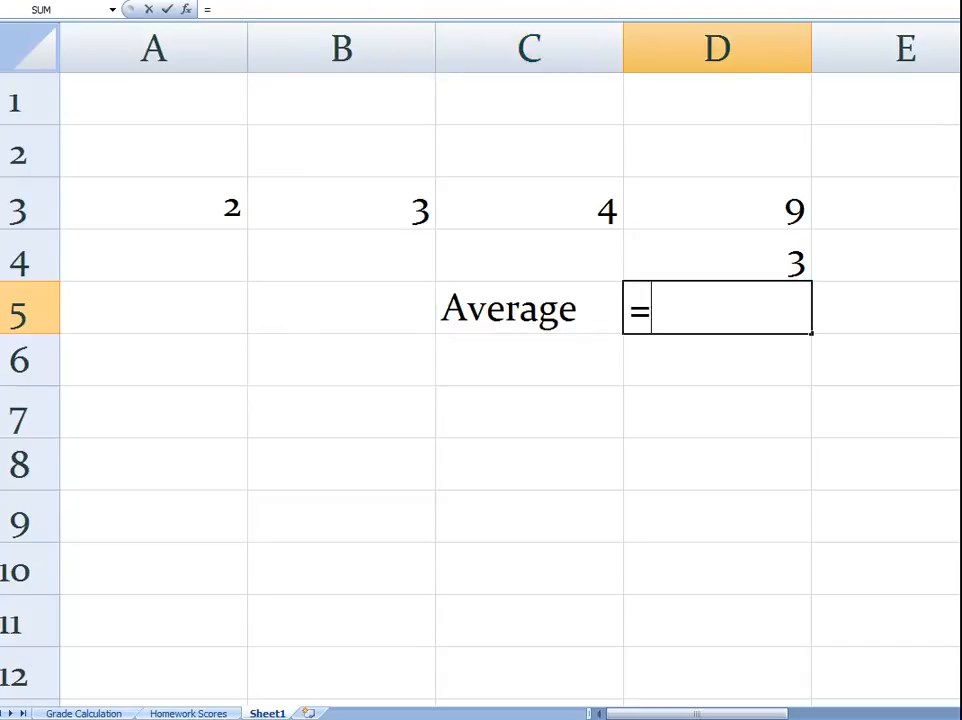
key("Up")
key("Up")
type("/")
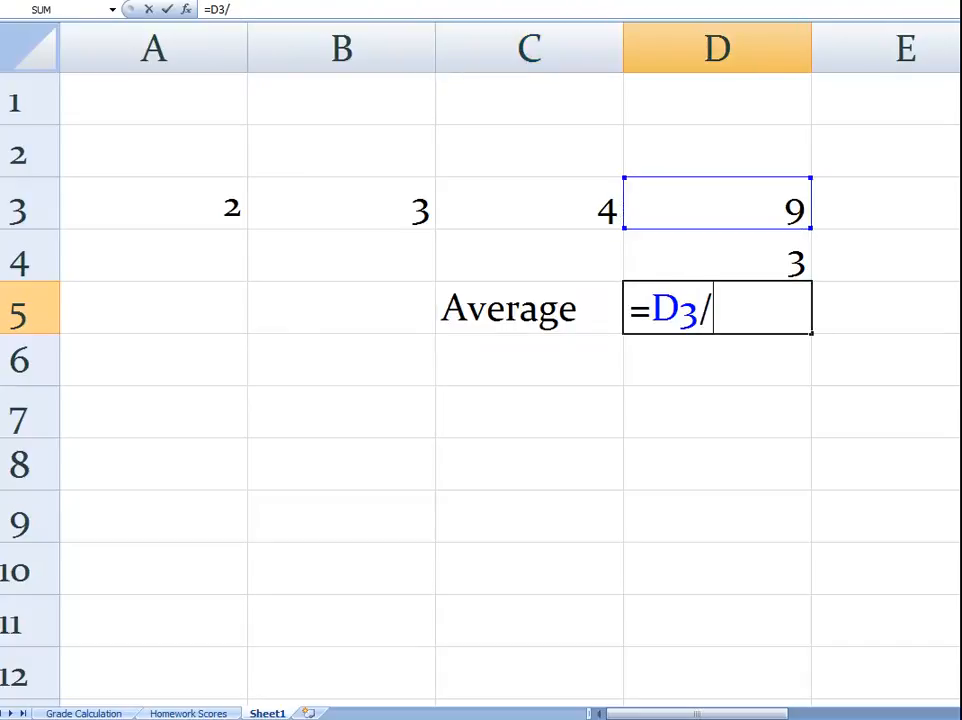
key("Up")
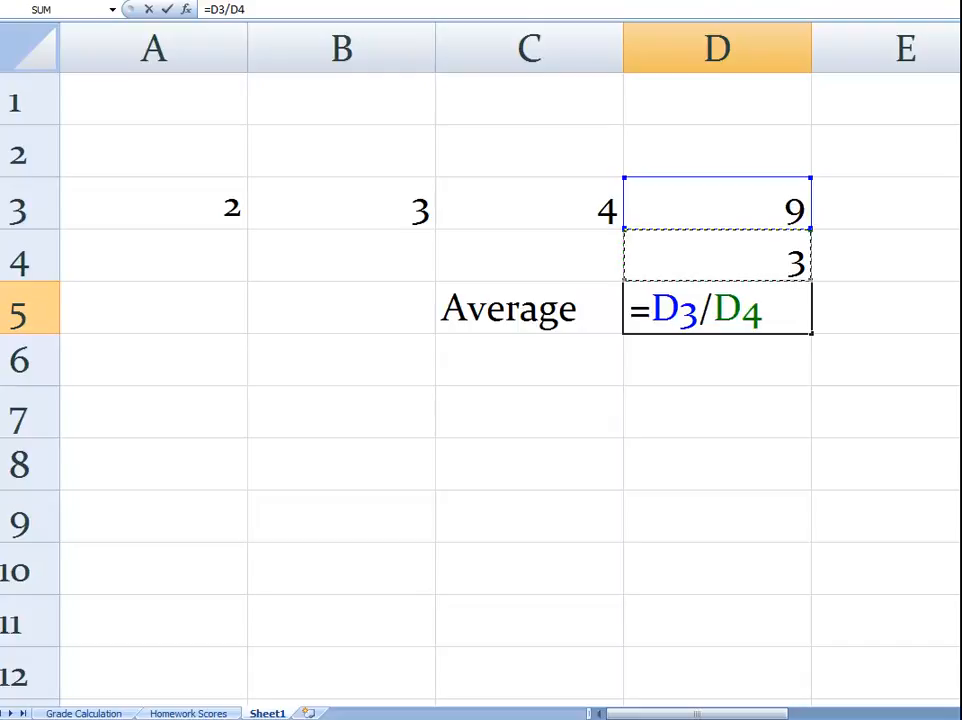
key("Return")
key("Up")
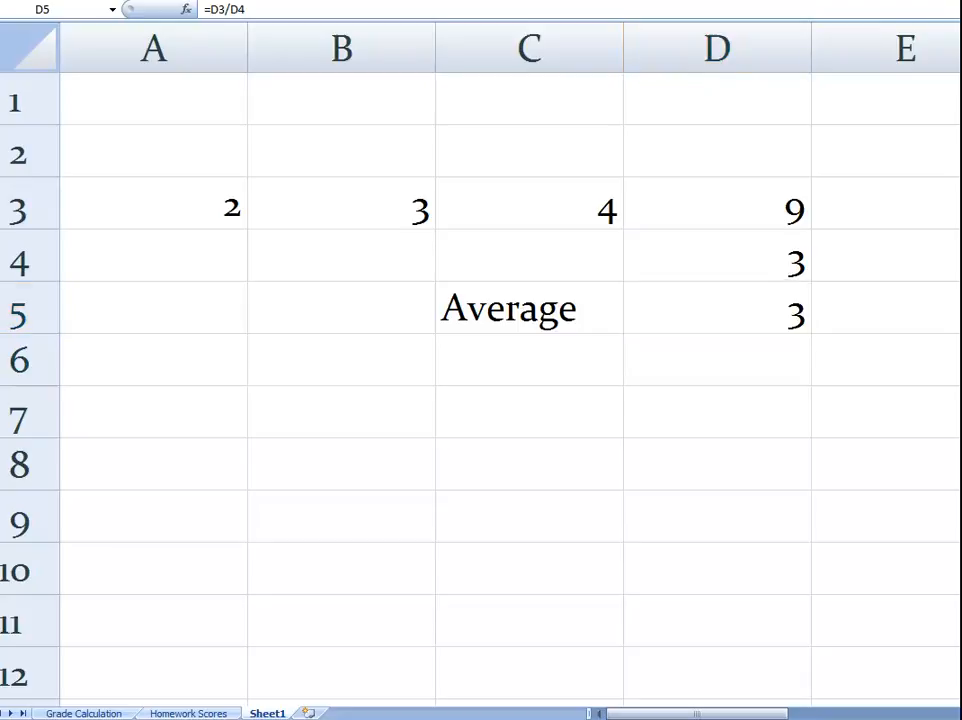
Replace the values in A3, B3 and C3 with 100, 90 and 80, and check the average in D5.
left_click(154, 204)
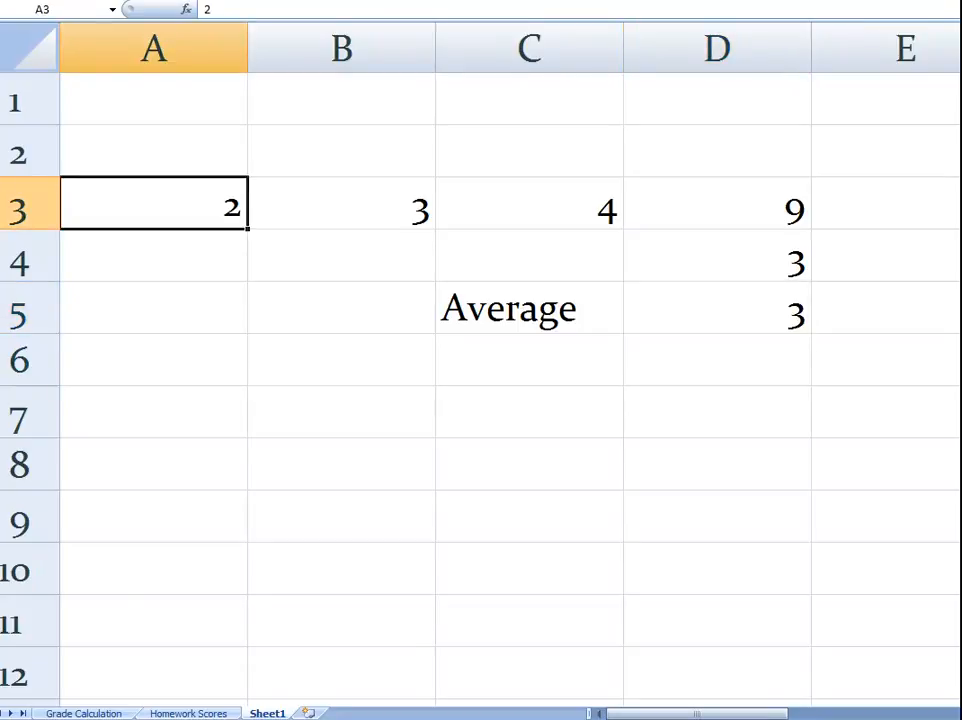
type("100")
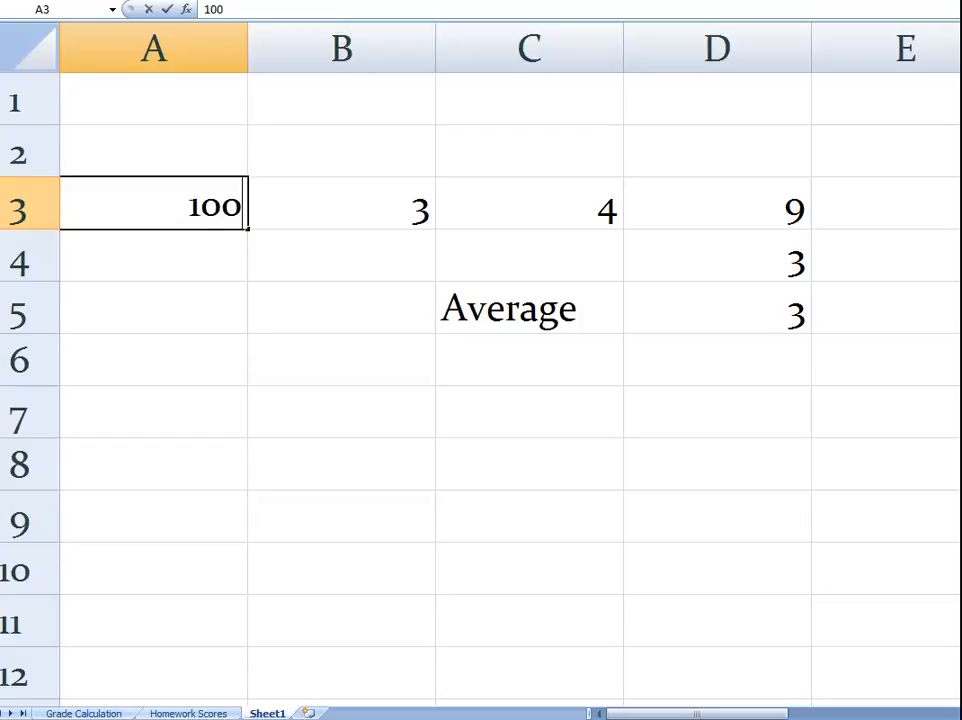
key("Tab")
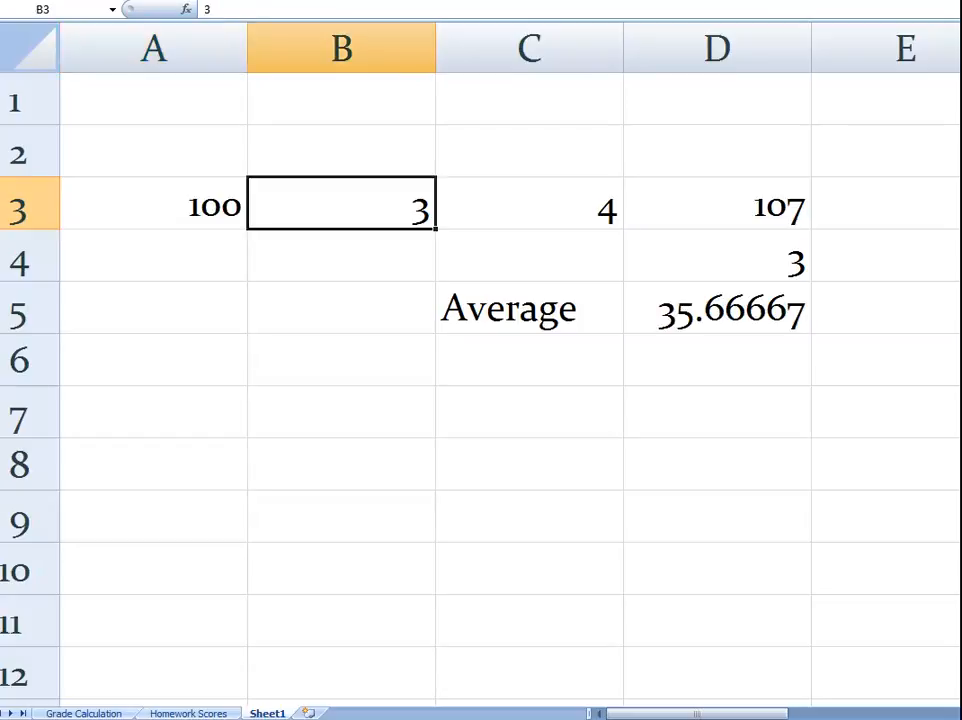
type("90")
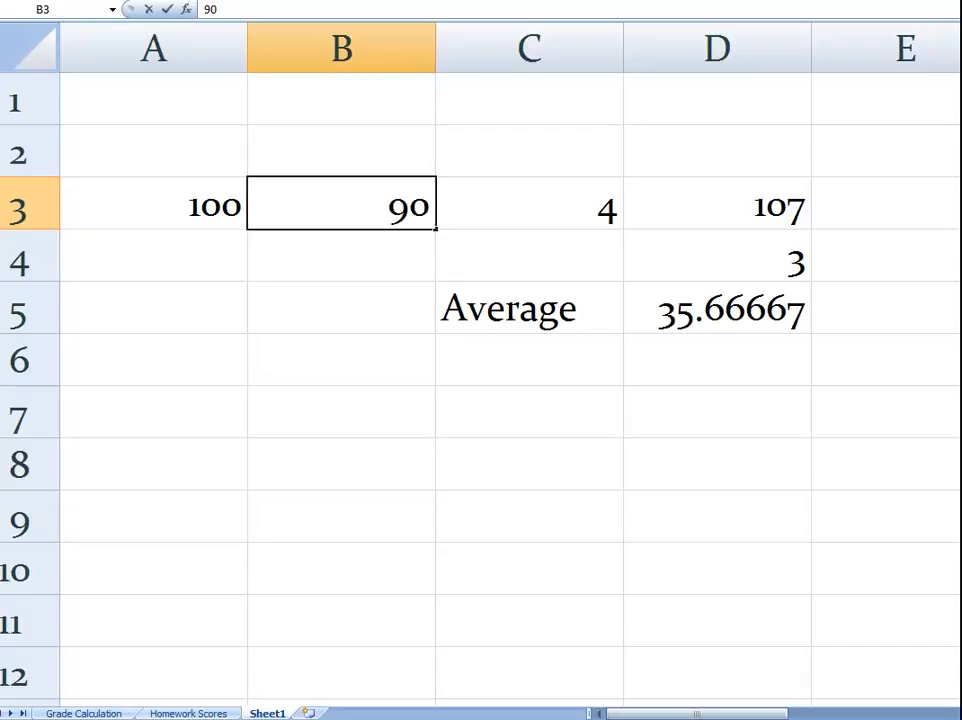
key("Tab")
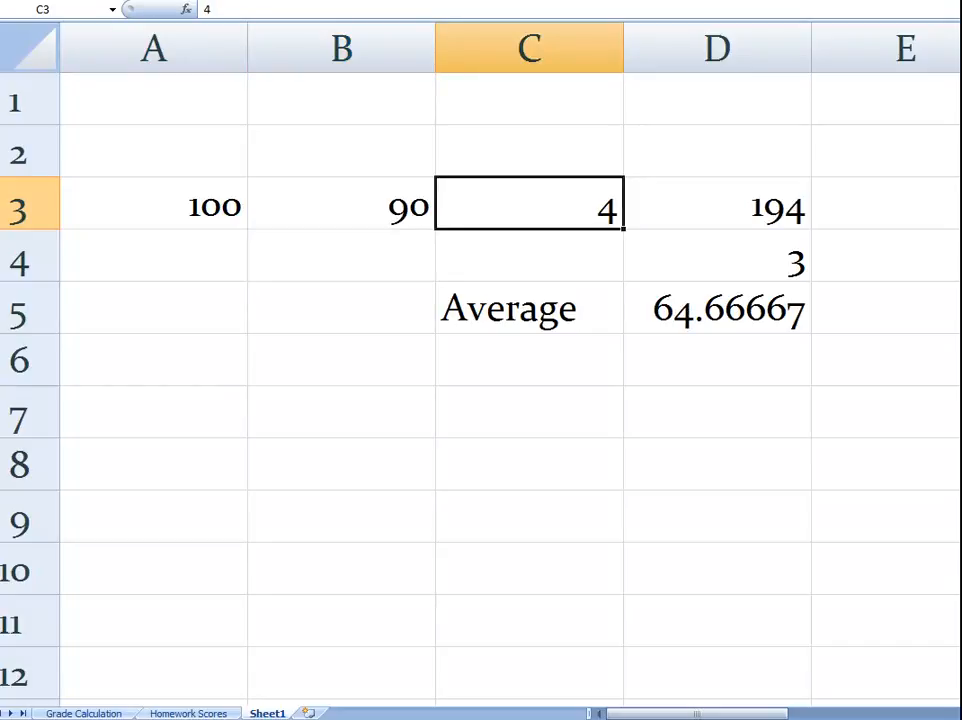
type("80")
key("Return")
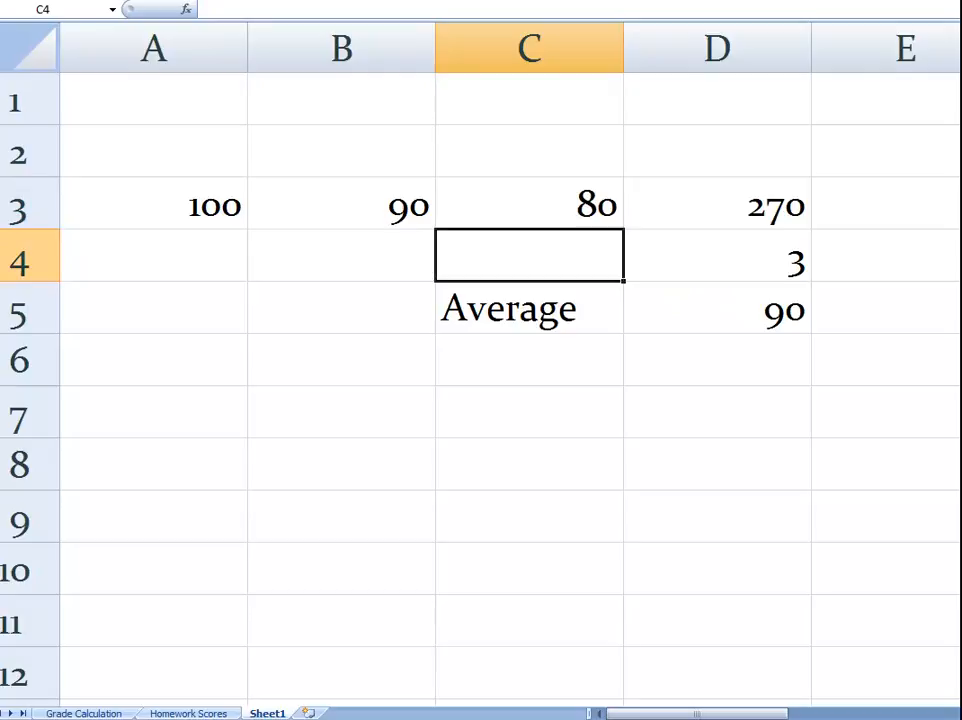
left_click(717, 308)
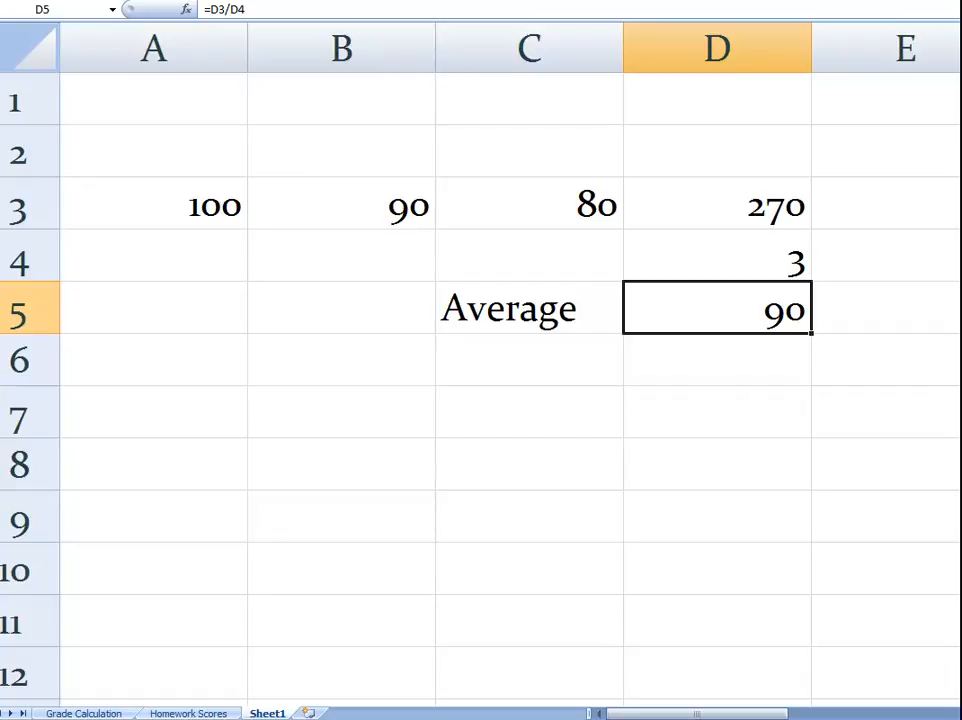
left_click(154, 412)
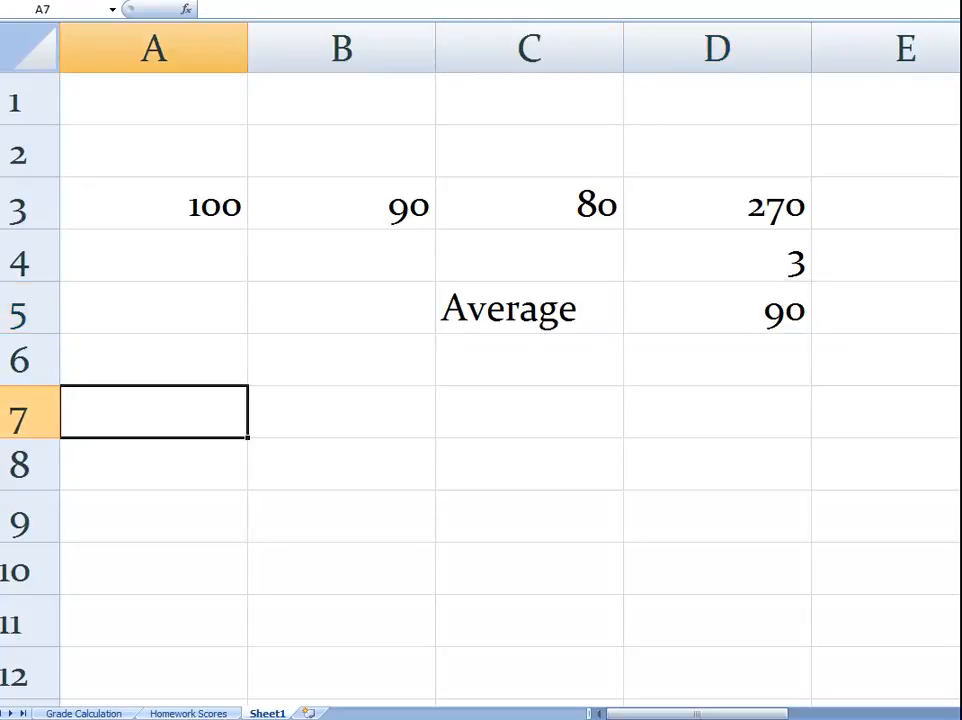
key("Right")
key("Right")
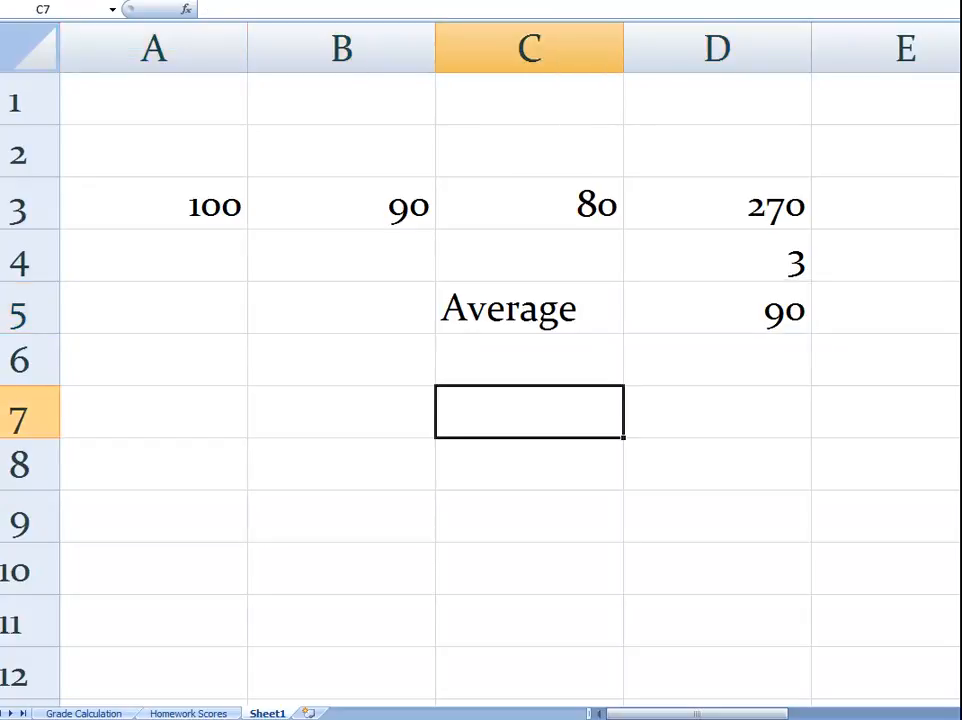
key("Right")
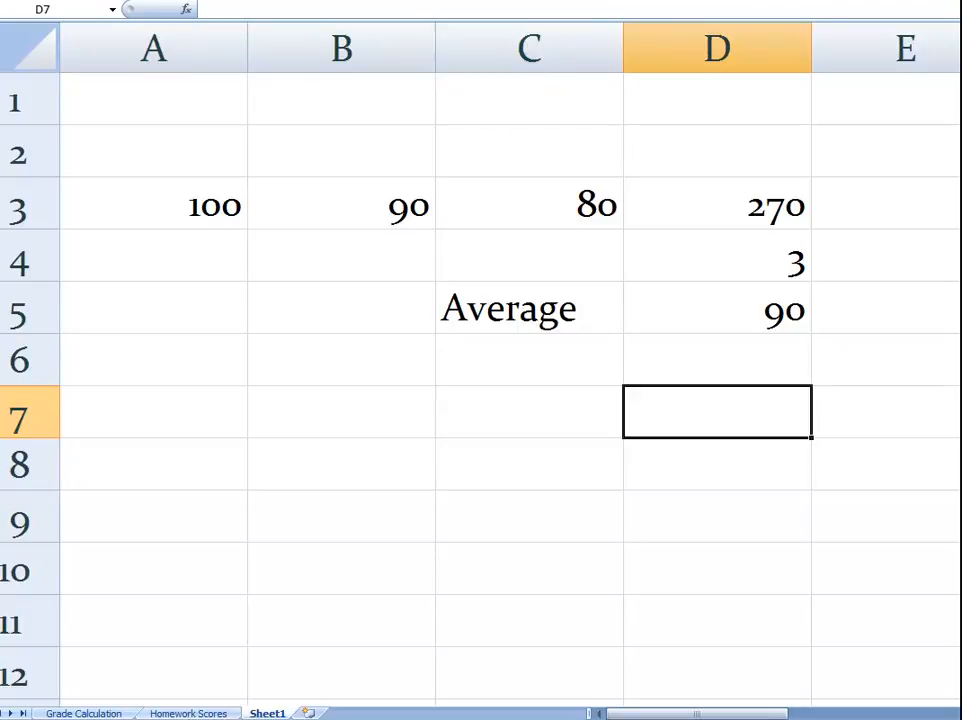
key("Left")
key("Left")
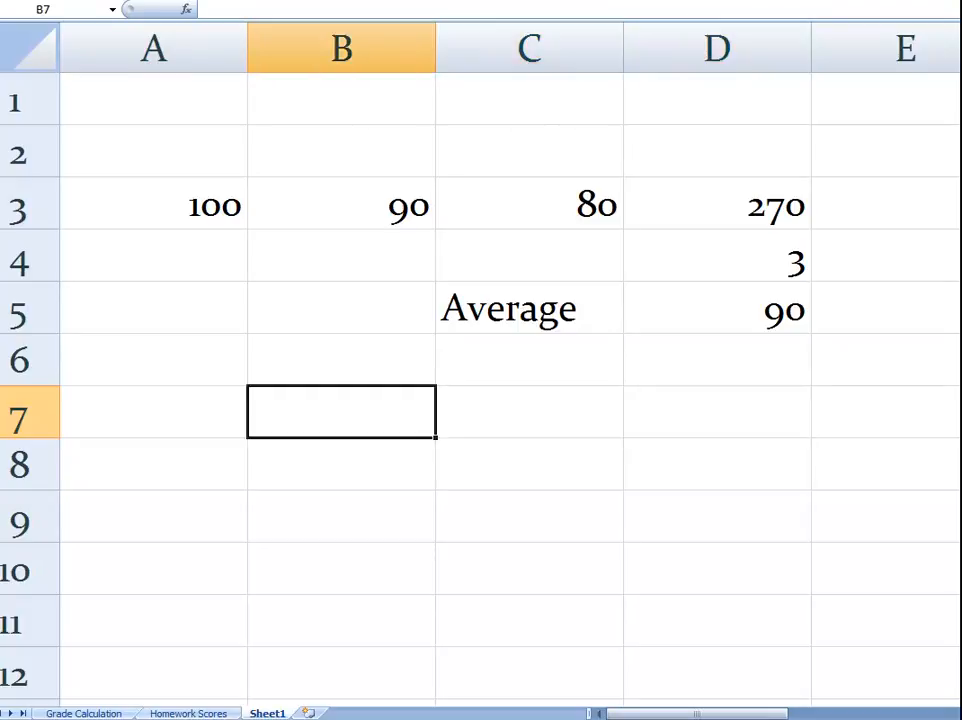
key("Left")
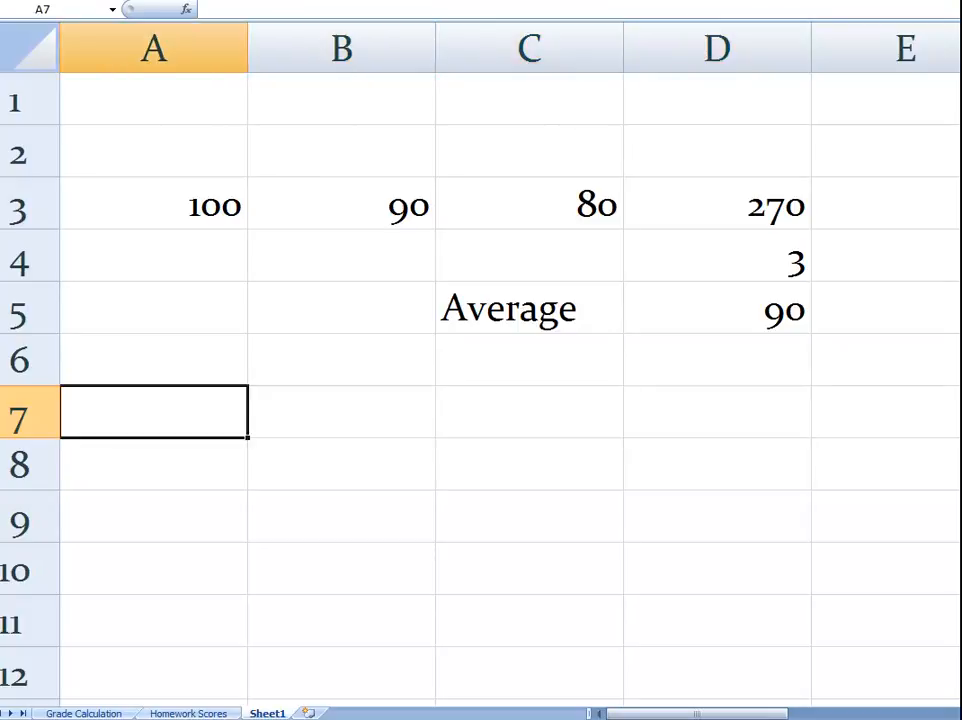
key("Right")
key("Right")
key("Left")
key("Left")
key("Right")
key("Right")
key("Right")
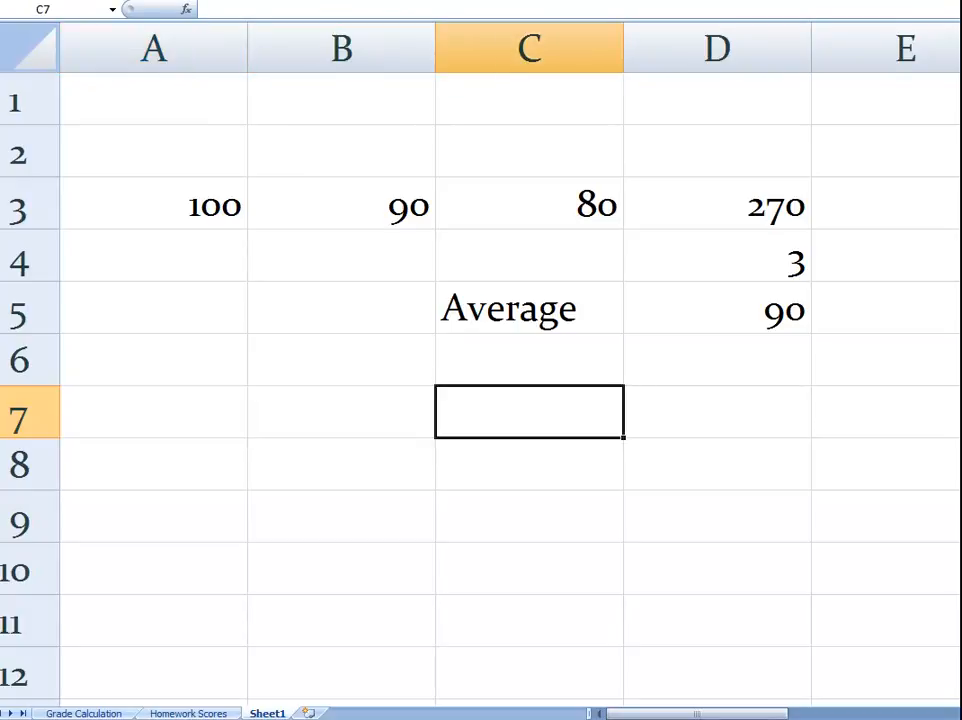
Enter 1/3 as text with a leading apostrophe in cells A7, B7 and C7.
key("Home")
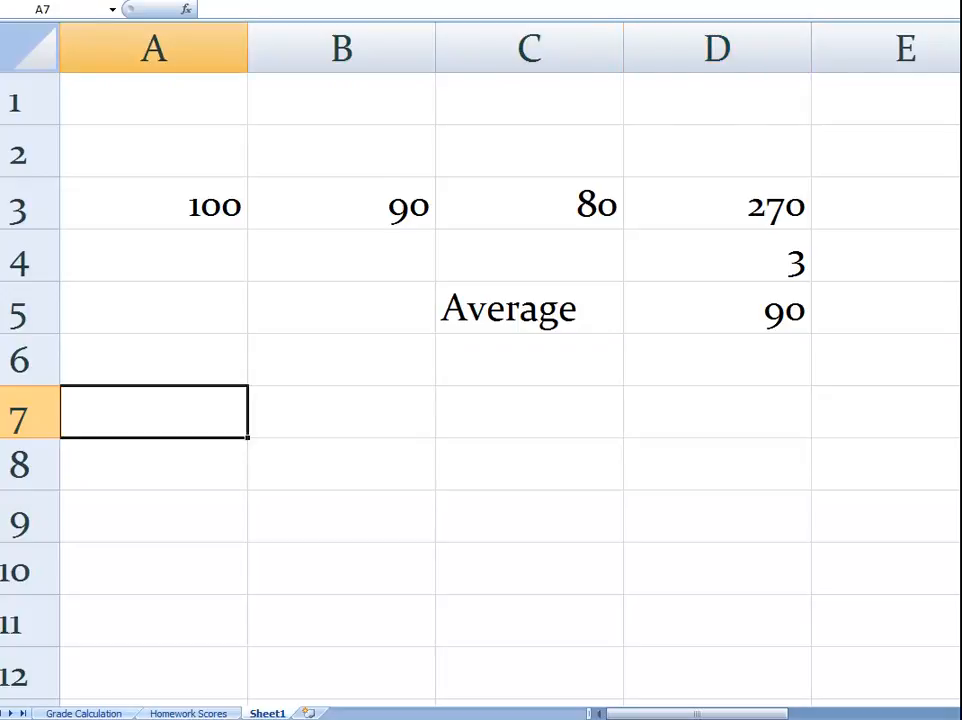
left_click(222, 9)
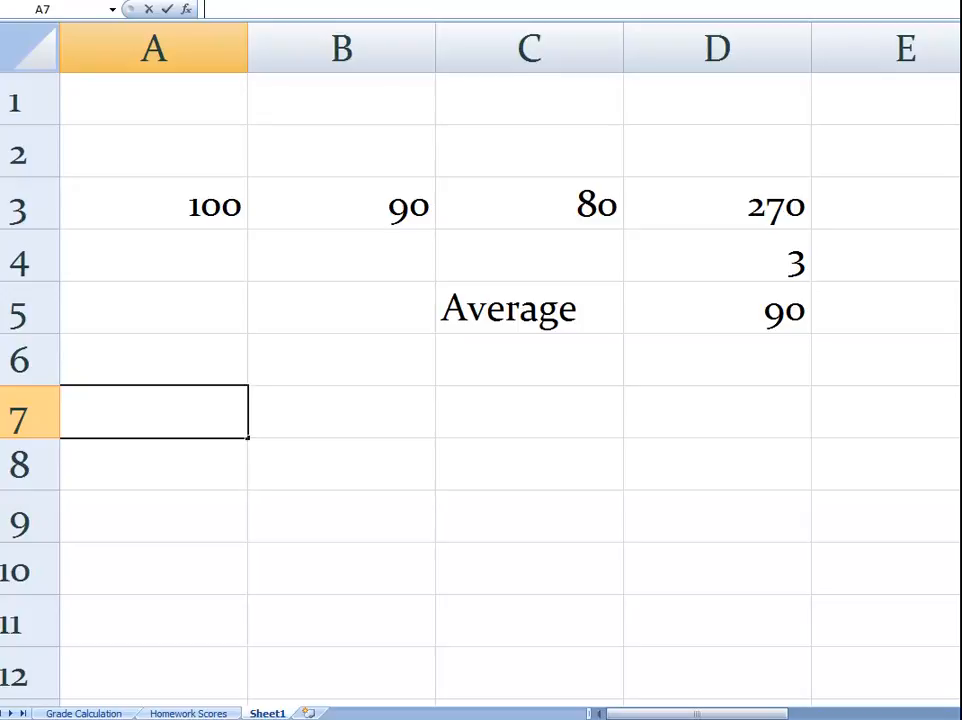
key("Escape")
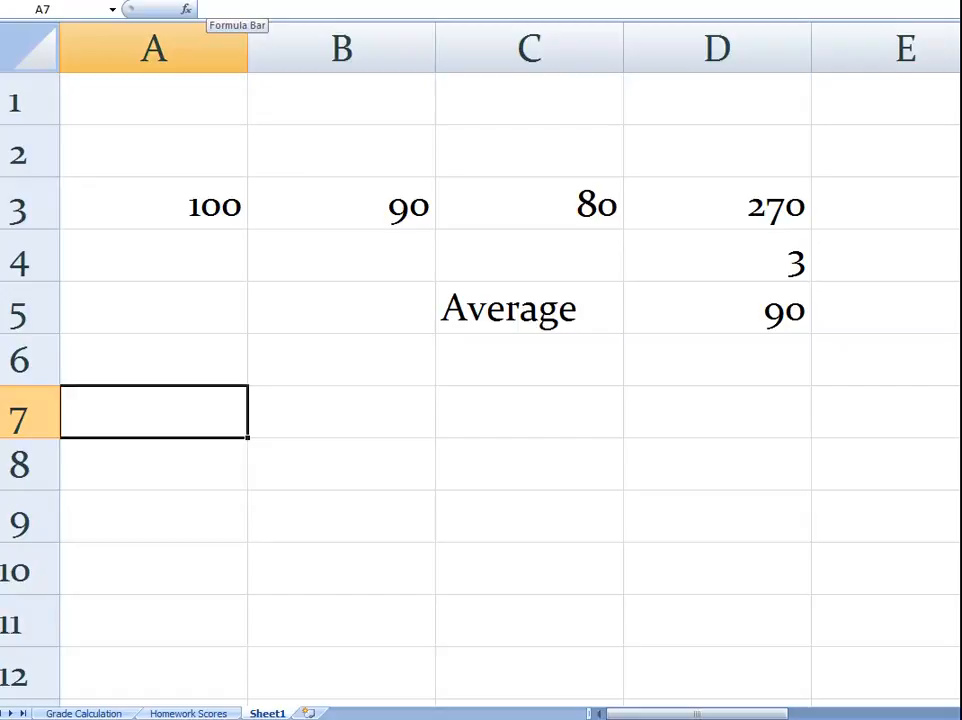
left_click(208, 8)
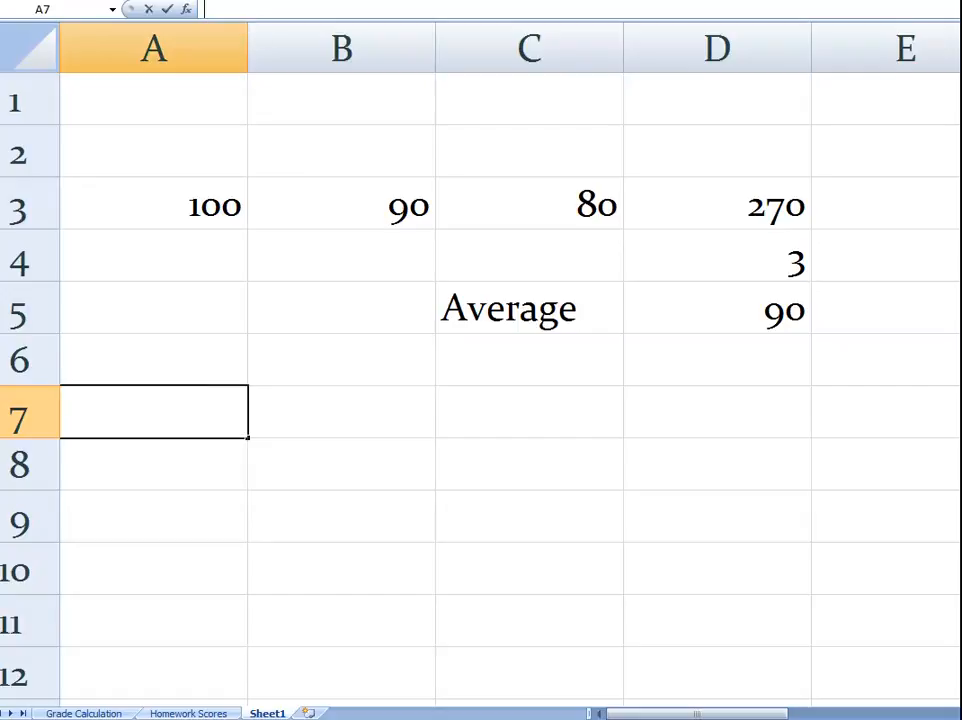
type("'")
type("1/3")
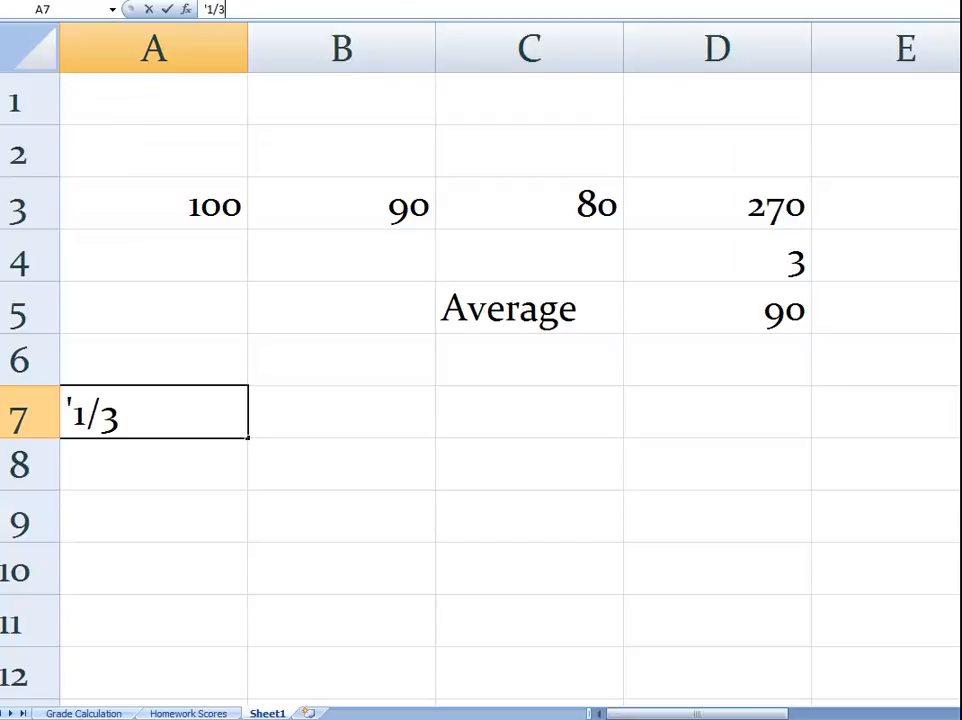
key("Return")
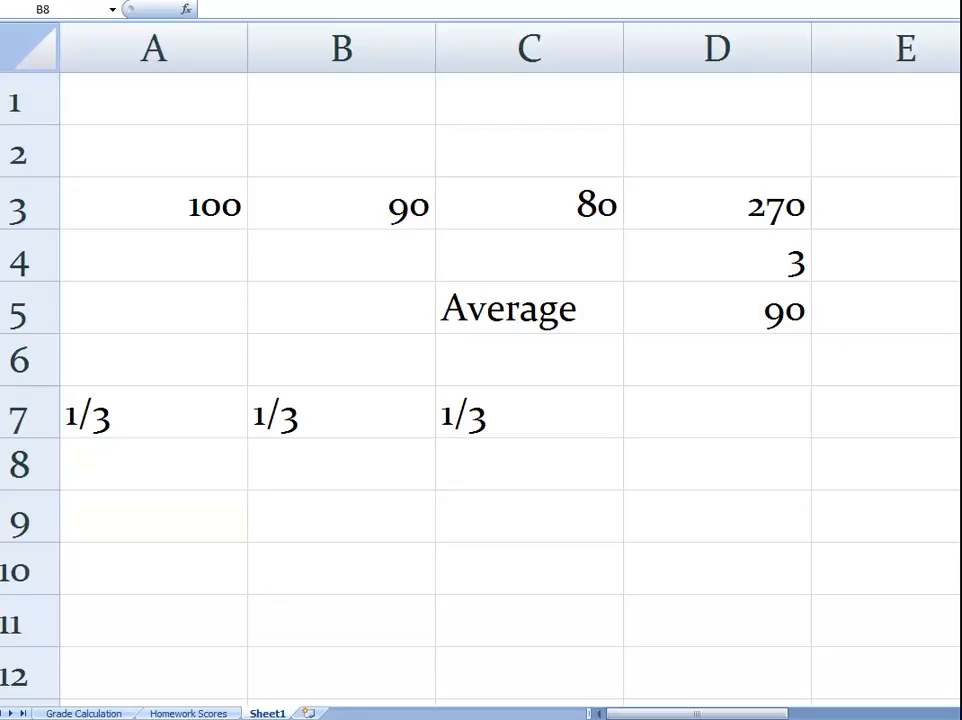
Inspect the text fractions in A7, B7 and C7 and the cells directly beneath them.
double_click(342, 464)
left_click(153, 412)
left_click(342, 412)
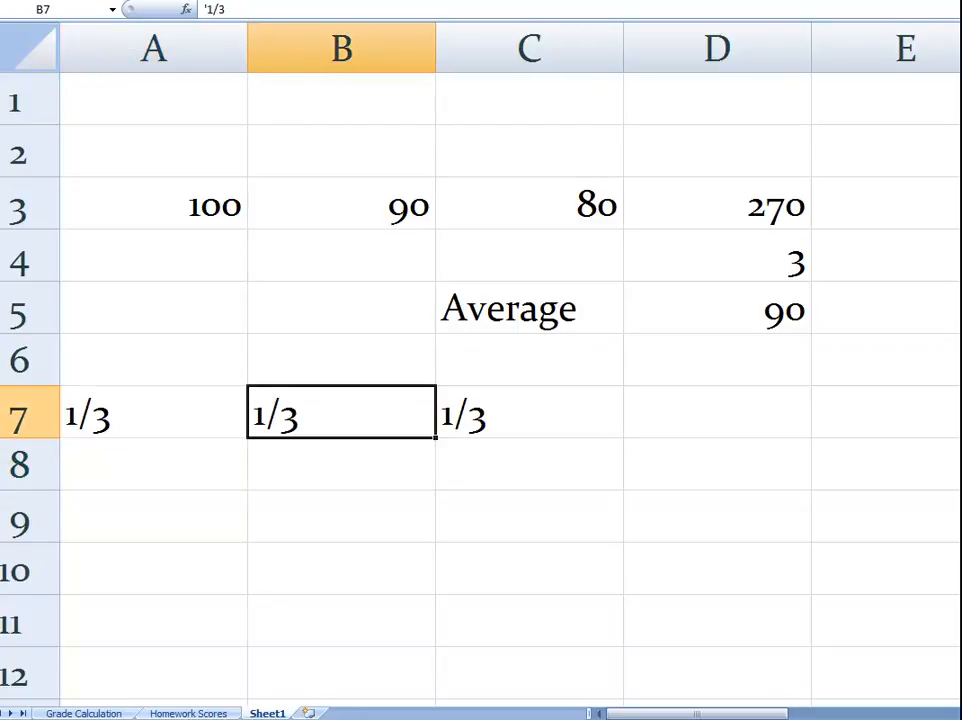
left_click(529, 412)
left_click(153, 464)
left_click(342, 464)
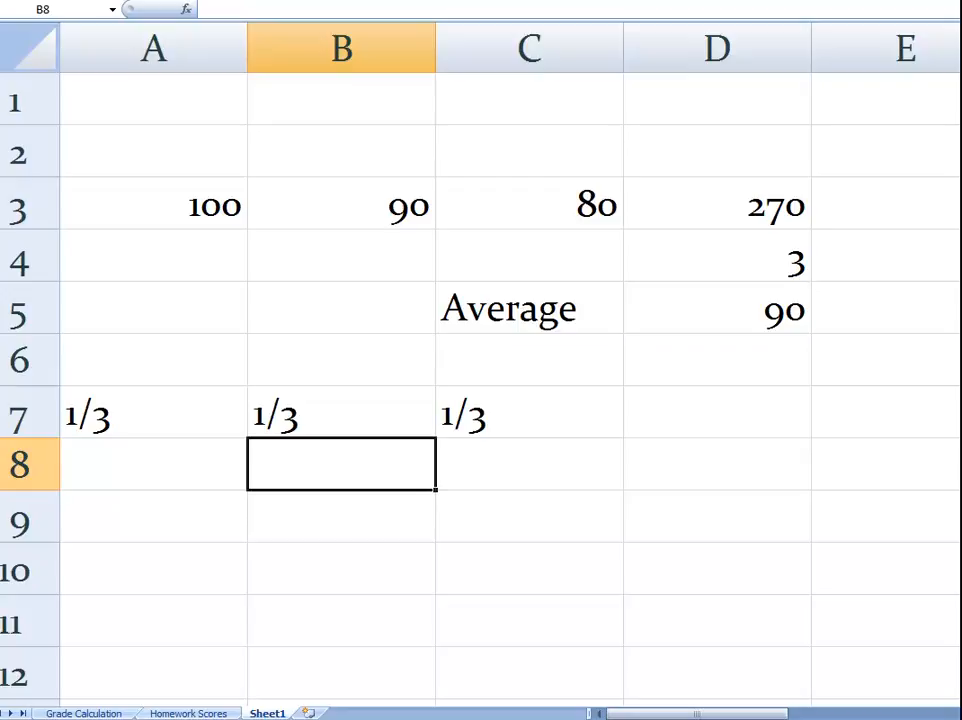
left_click(153, 412)
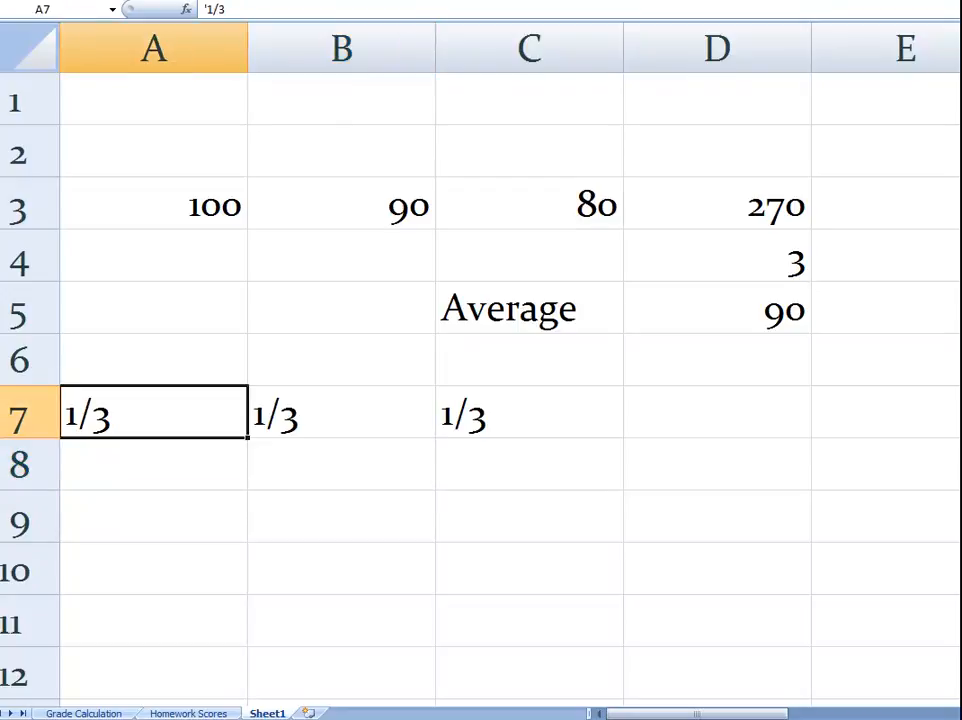
Try entering 1/3 in cell B8 without a leading apostrophe, inspect the stored value, and clear the cell.
left_click(342, 464)
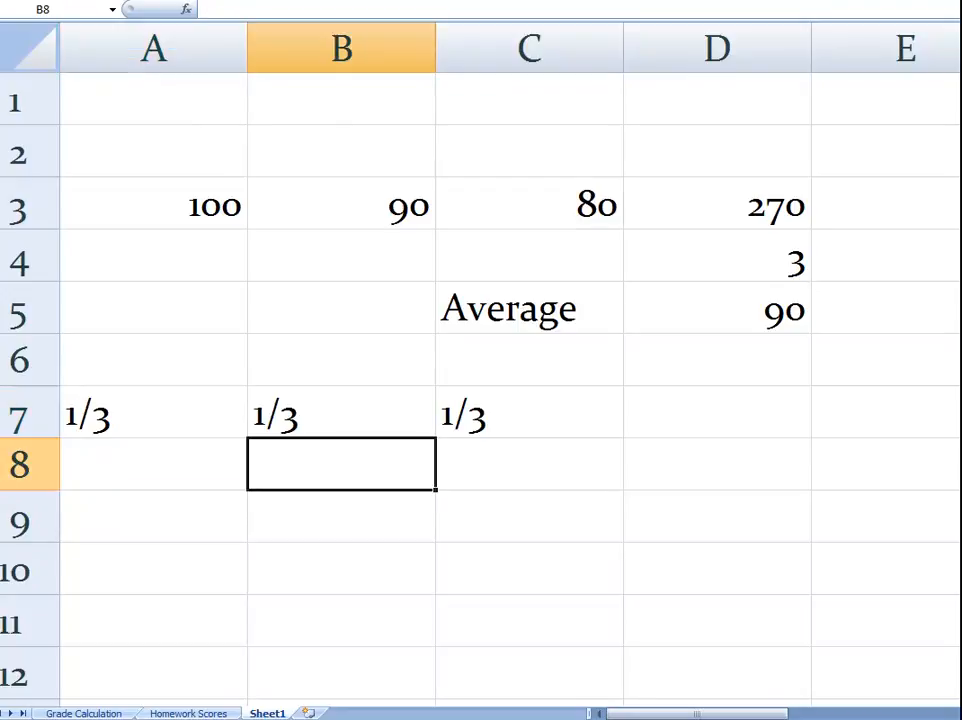
type("1")
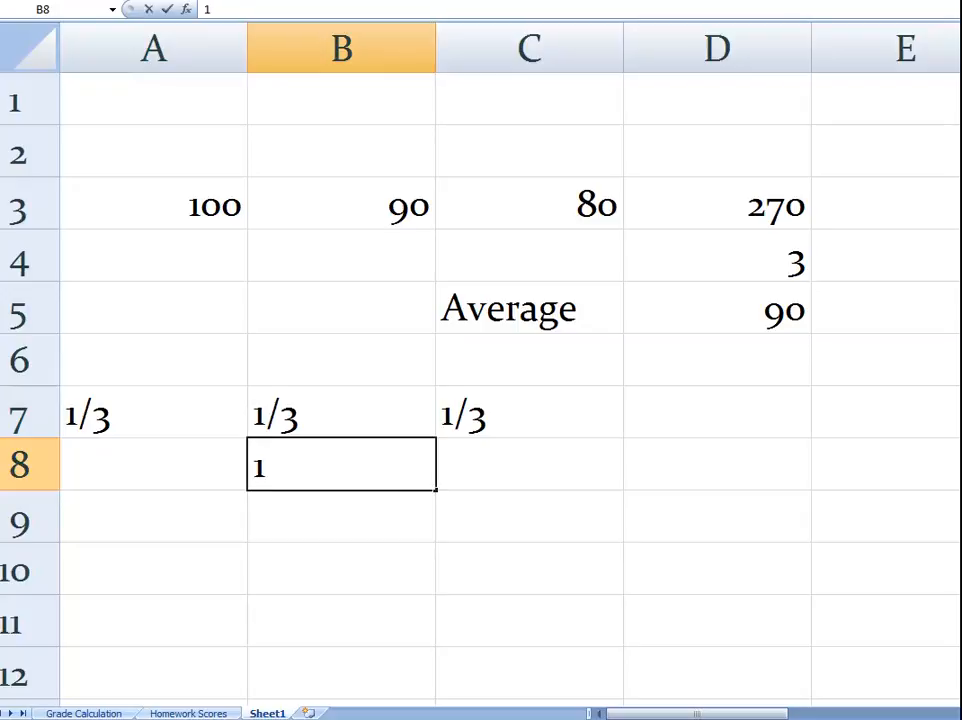
type("/3")
key("Return")
left_click(342, 465)
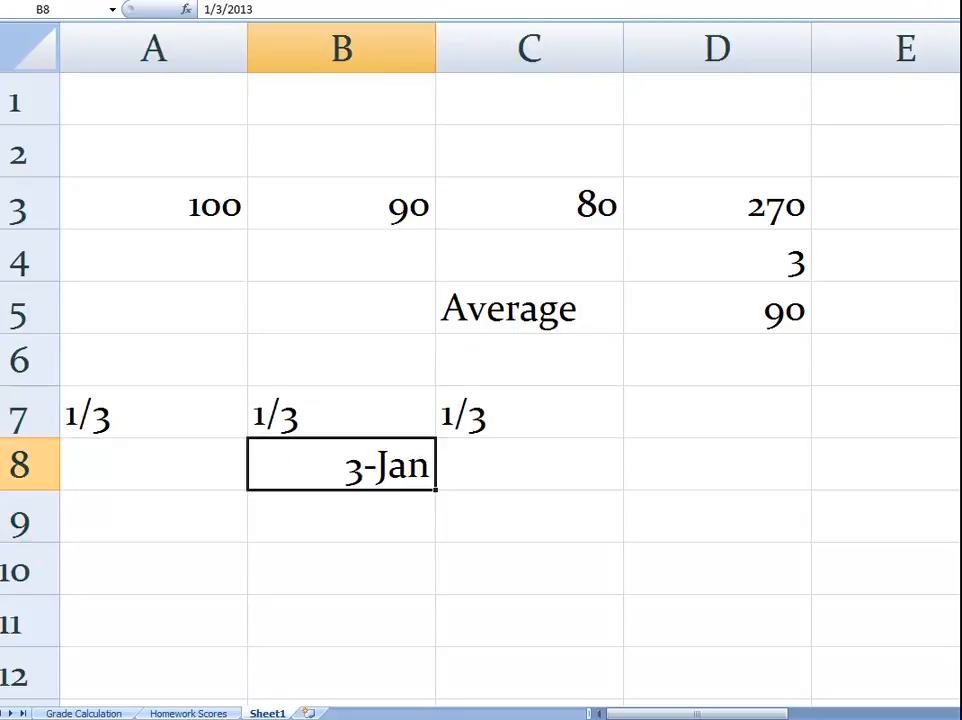
left_click(153, 412)
key("Delete")
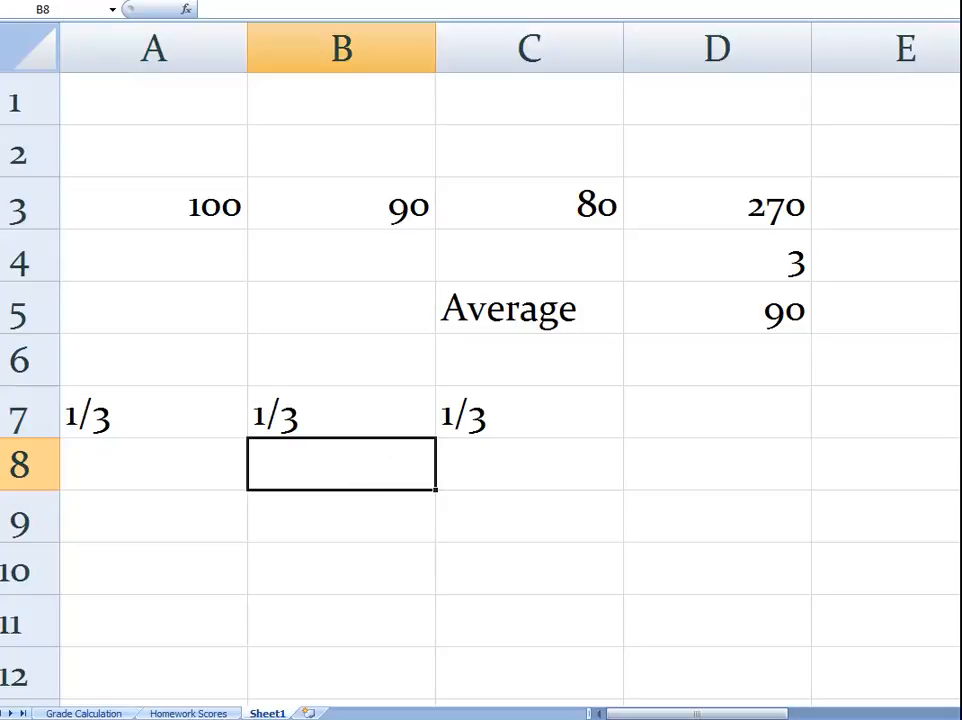
Compare each value in A3:C3 with its corresponding fraction in A7:C7.
left_click(153, 204)
left_click(341, 204)
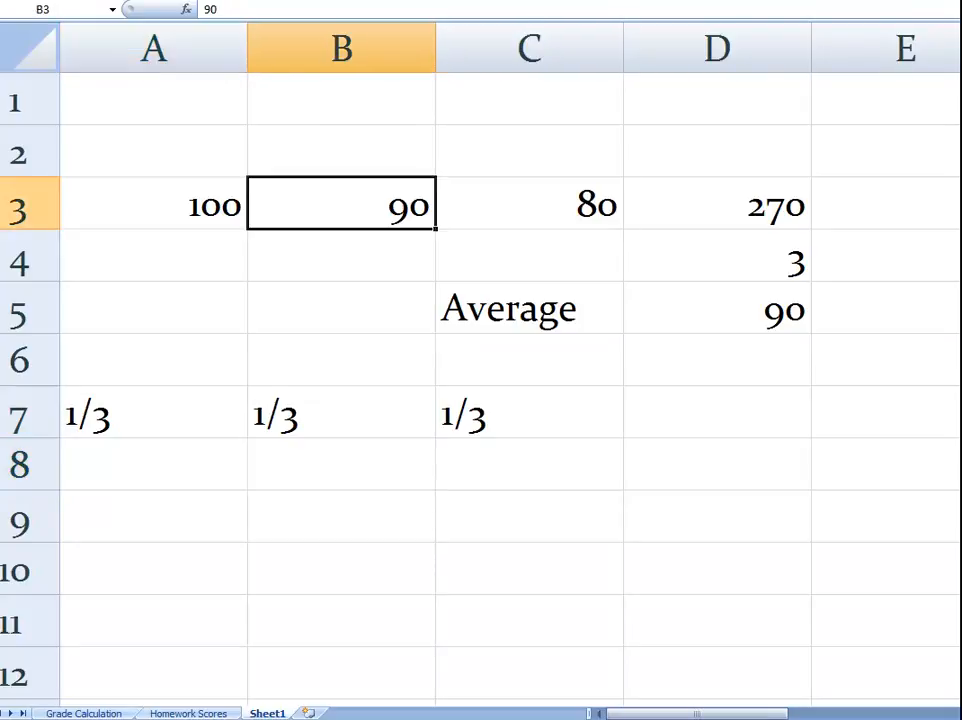
left_click(529, 204)
left_click(153, 412)
left_click(341, 412)
left_click(529, 412)
left_click(153, 412)
left_click(341, 412)
left_click(529, 412)
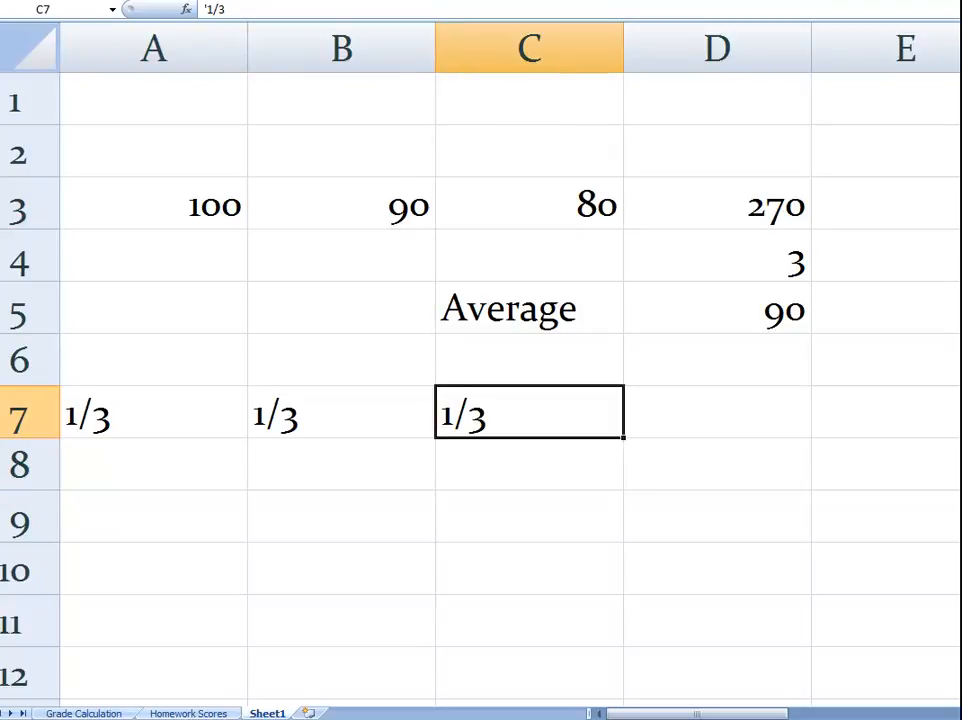
left_click(153, 464)
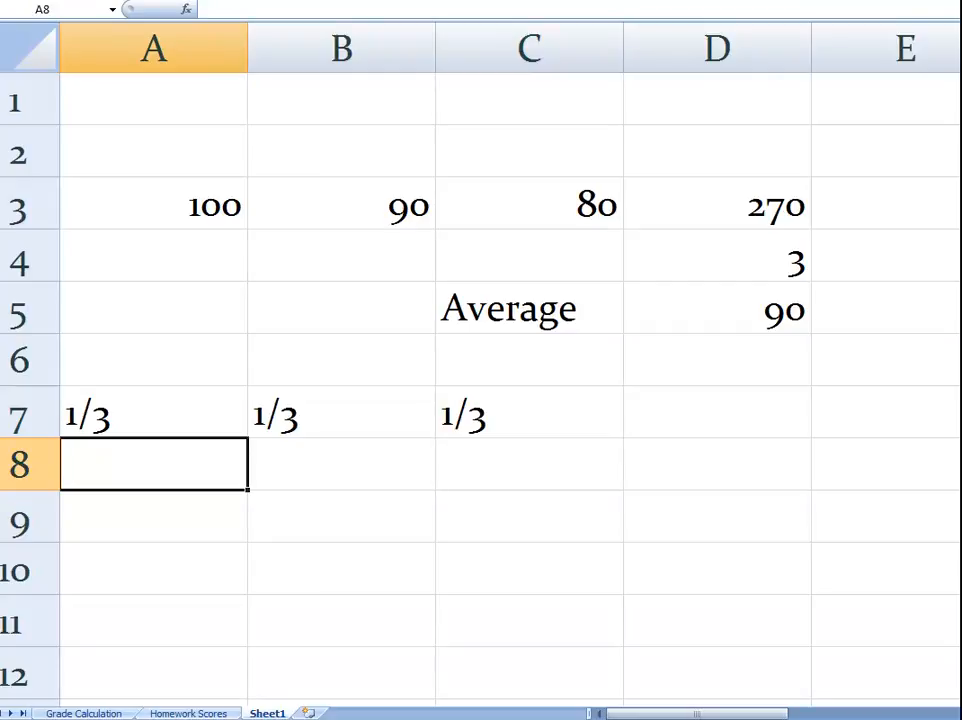
left_click(153, 204)
left_click(341, 204)
left_click(529, 204)
left_click(341, 204)
left_click(153, 204)
left_click(341, 204)
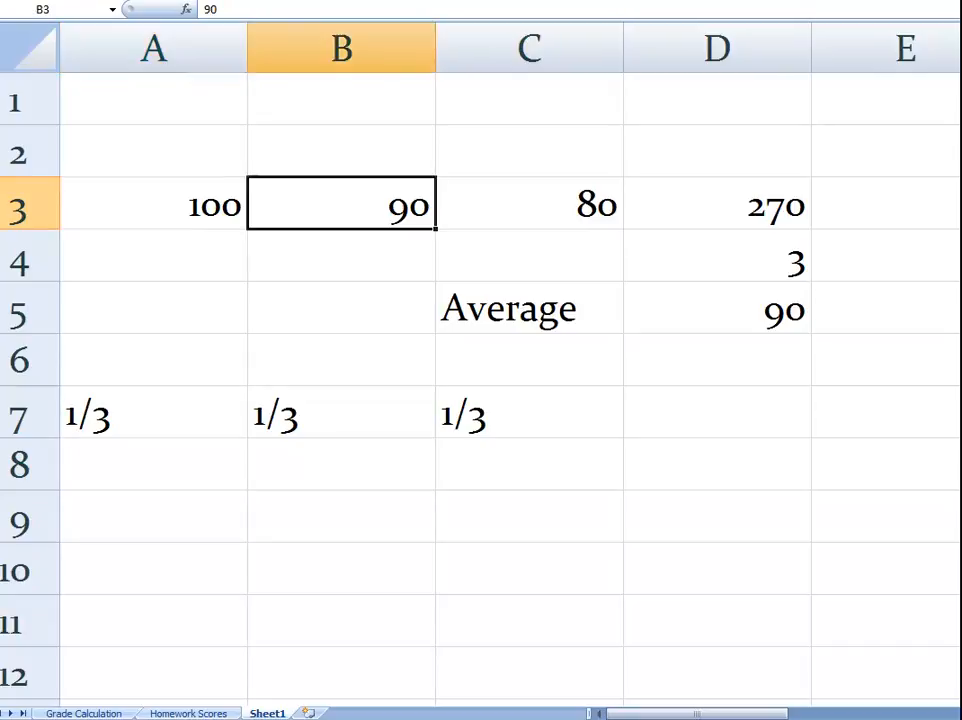
left_click(529, 204)
left_click(341, 204)
left_click(153, 204)
Clear the 1/3 fractions from cells A7, B7 and C7.
left_click(153, 413)
left_click(341, 413)
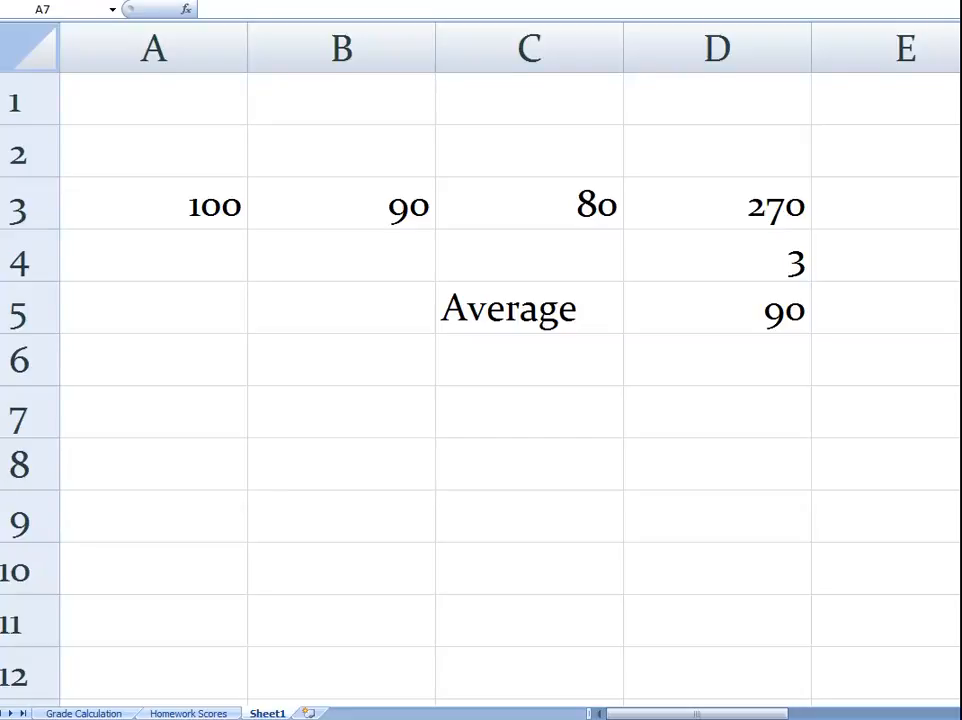
left_click(341, 412)
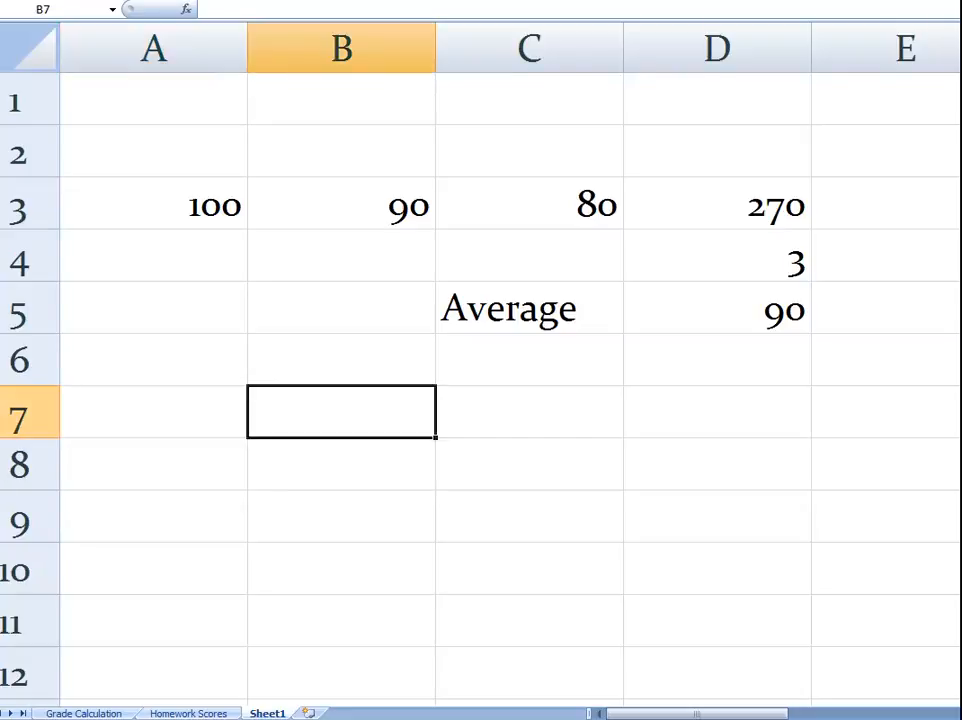
left_click(529, 412)
Review the values in cells A3, B3 and C3 one by one.
left_click(153, 203)
left_click(341, 203)
left_click(529, 203)
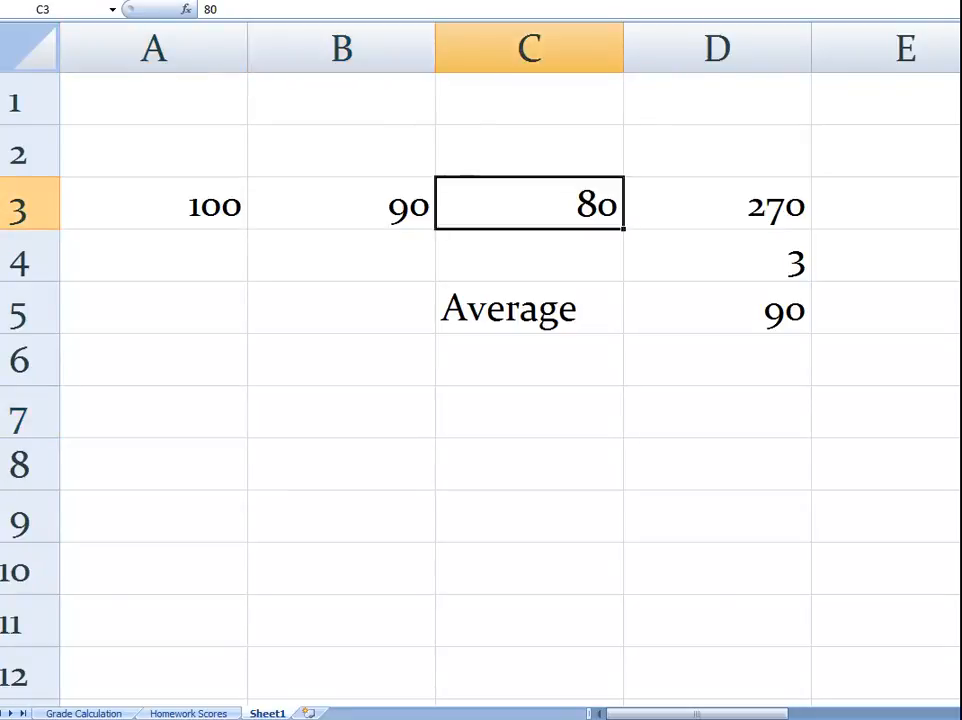
left_click(341, 203)
left_click(153, 203)
left_click(341, 203)
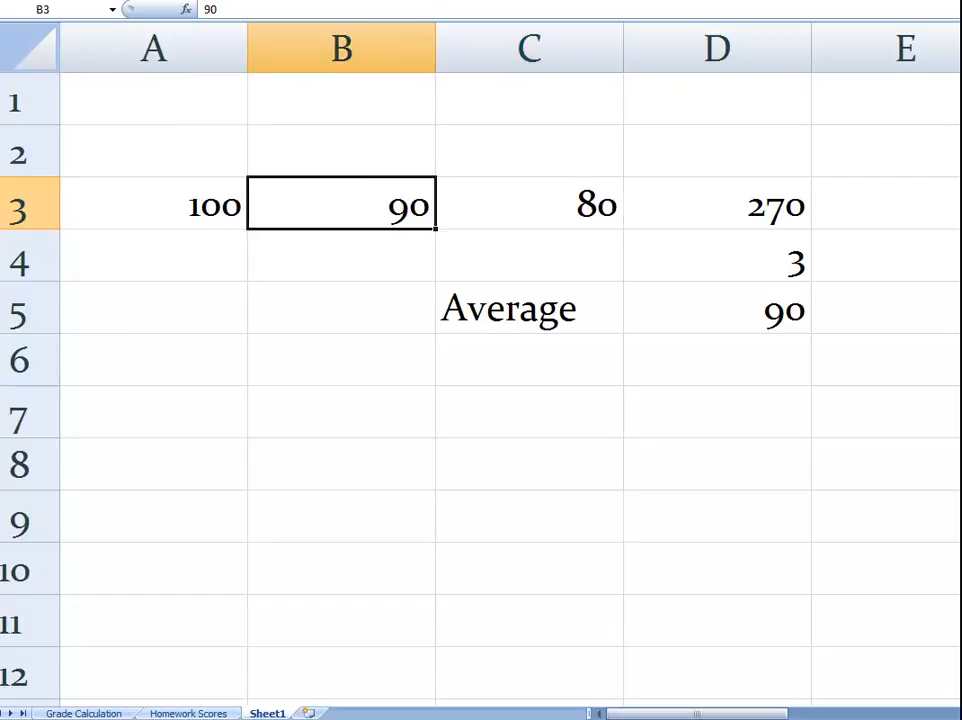
left_click(529, 203)
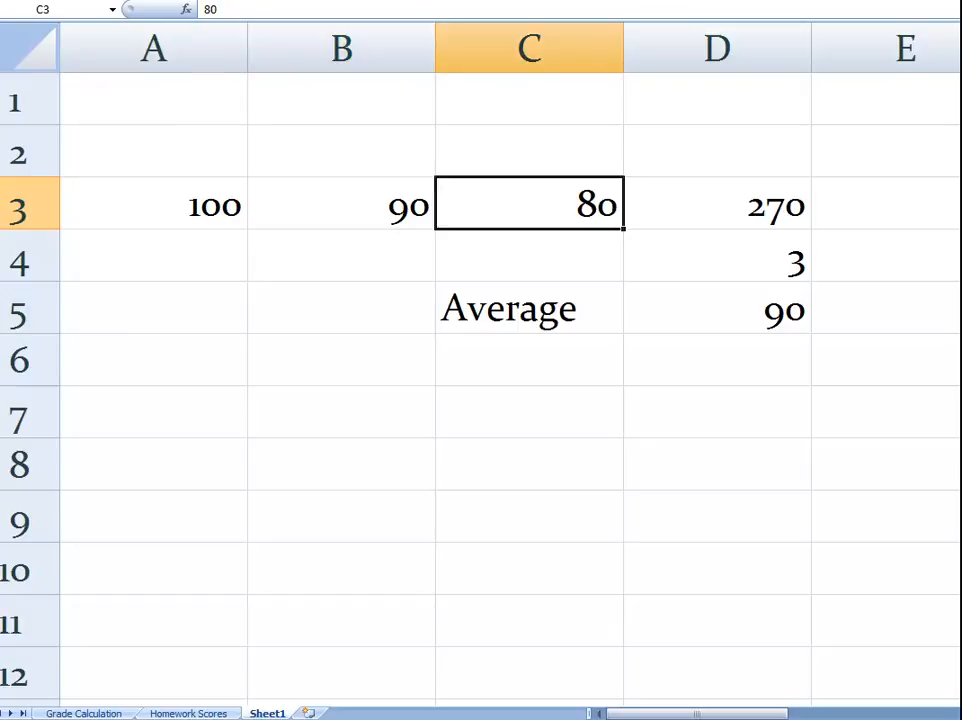
Review each score in A3:C3 in turn, followed by the Average label in C5 and its formula in D5.
left_click(153, 203)
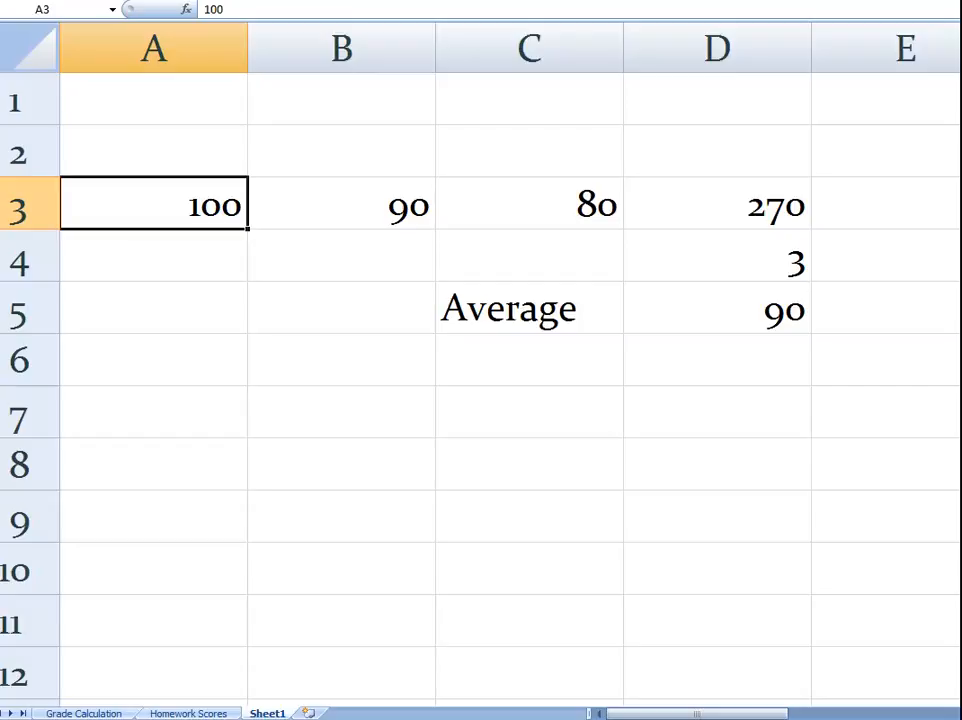
left_click(341, 203)
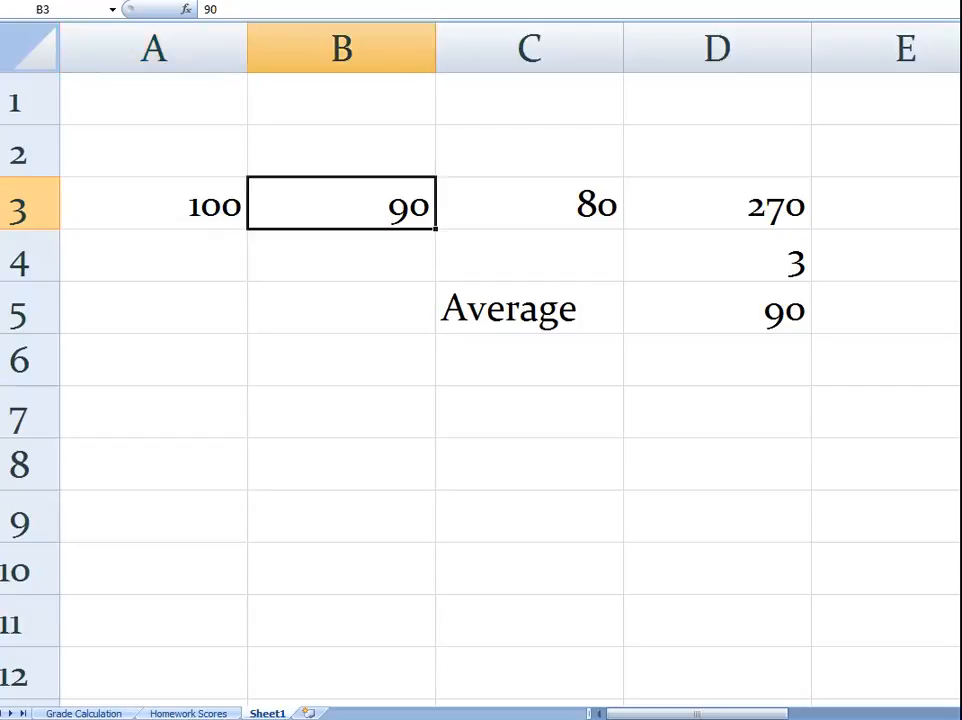
left_click(529, 203)
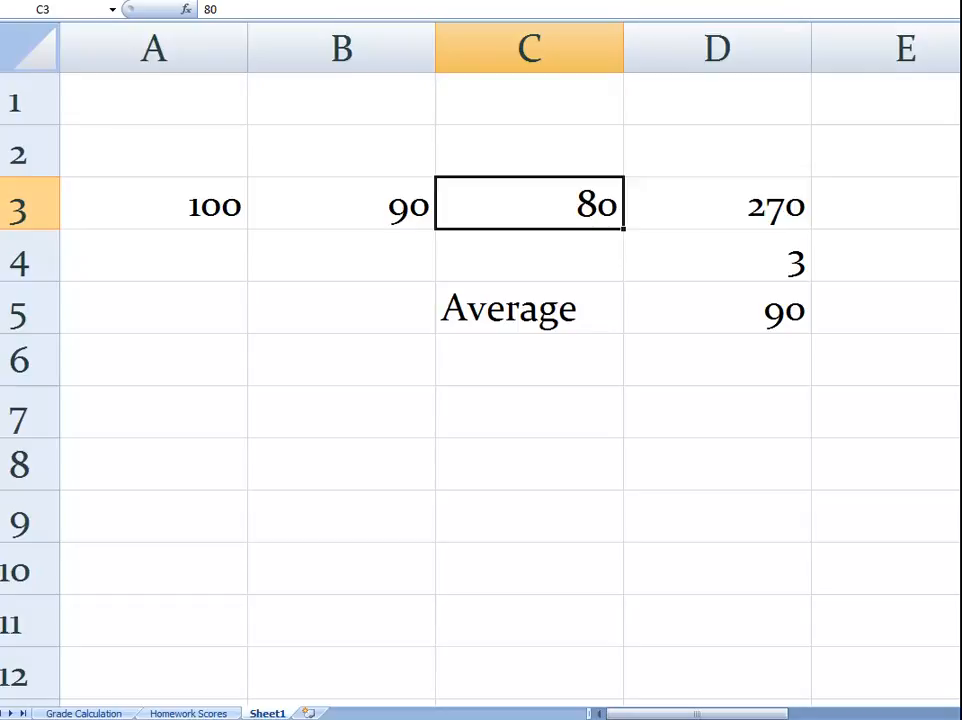
left_click(341, 203)
left_click(153, 203)
left_click(341, 203)
left_click(529, 203)
left_click(529, 308)
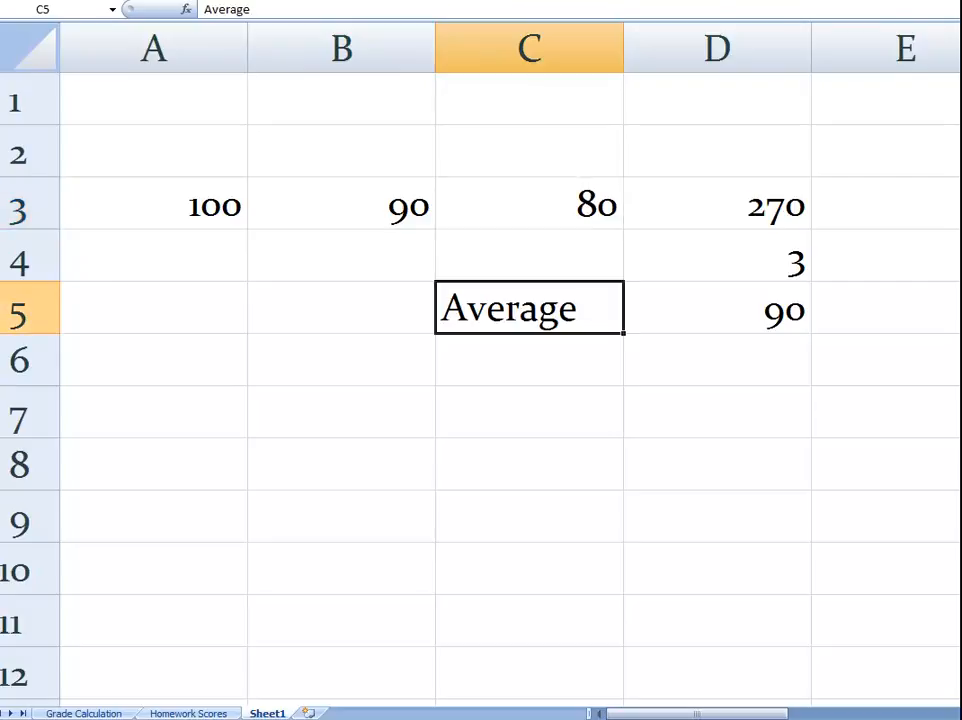
left_click(717, 308)
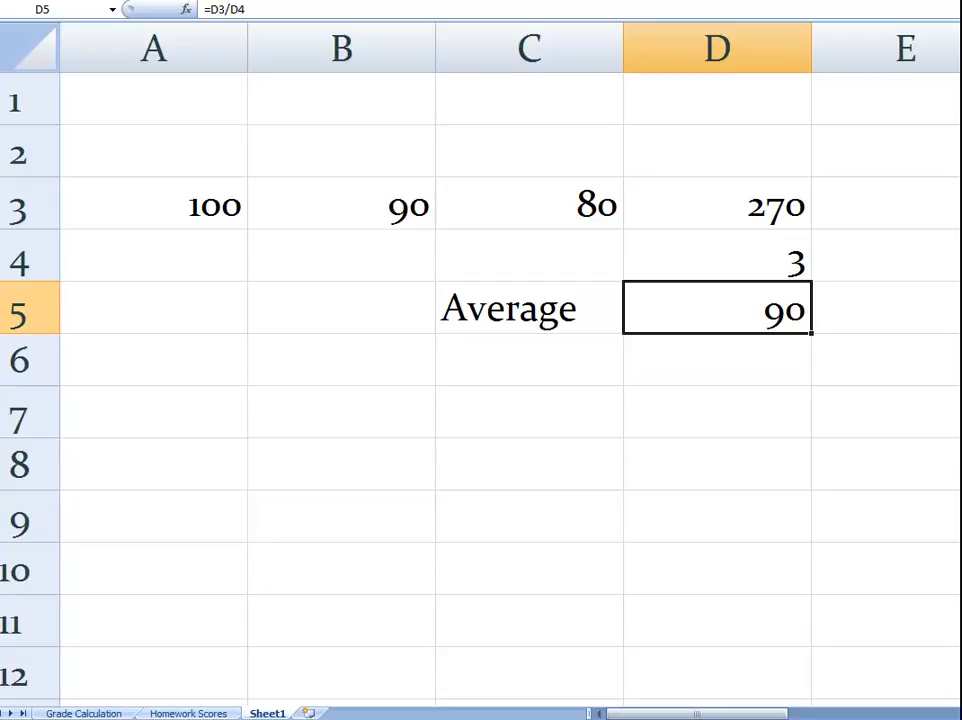
Step through the scores in A3:C3 again and relate them to the sum in D3 and the average formula in D5.
left_click(342, 205)
left_click(154, 205)
left_click(342, 250)
left_click(529, 205)
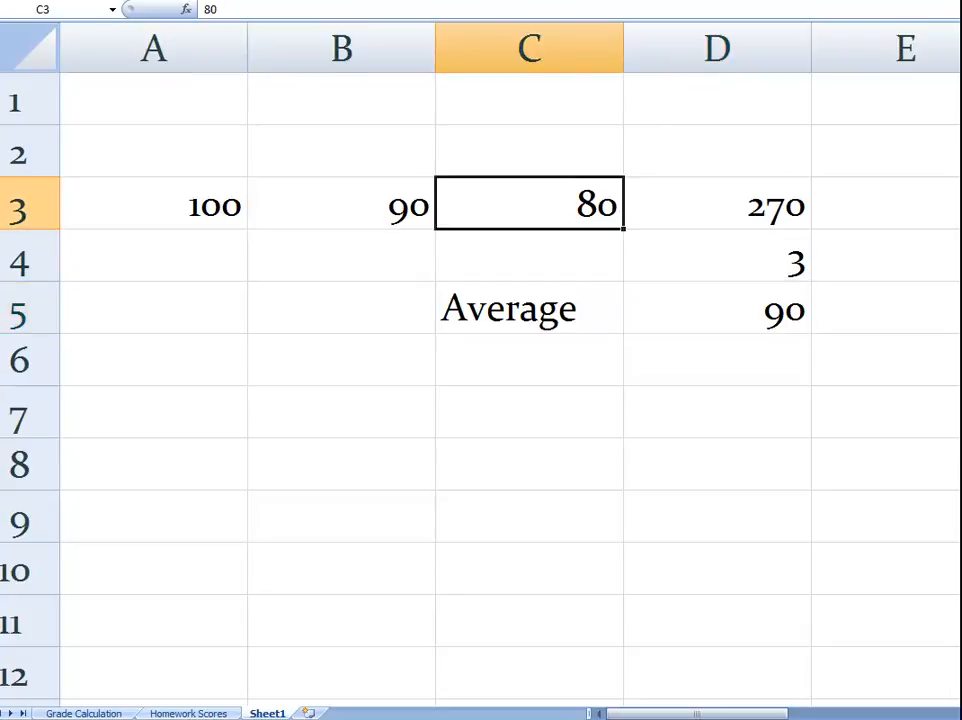
left_click(717, 205)
key("Left")
key("Left")
key("Left")
key("Right")
key("Right")
left_click(717, 308)
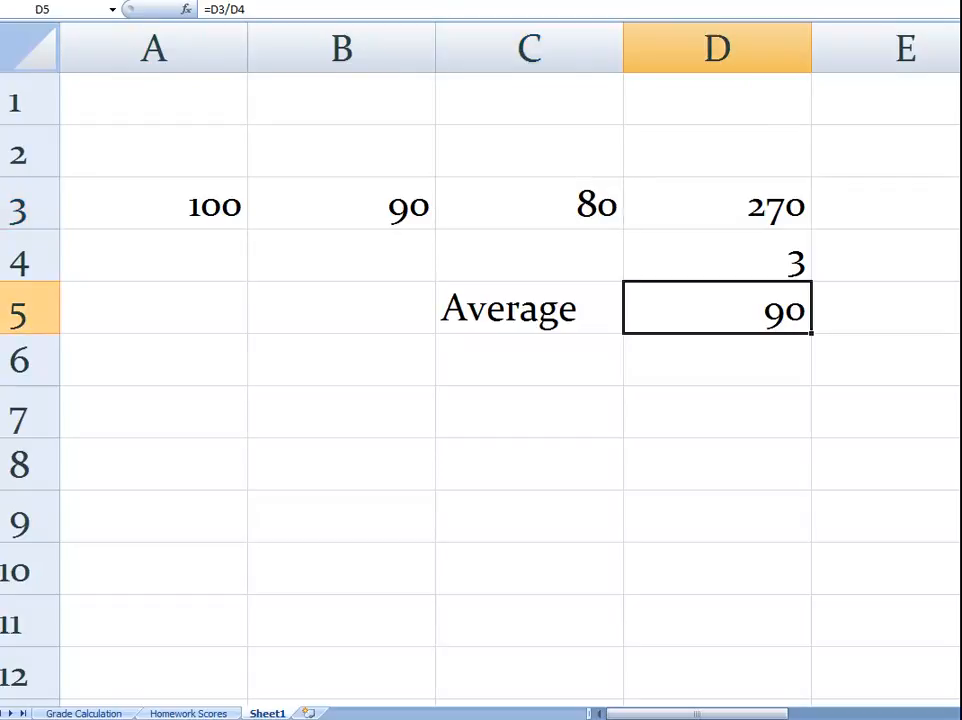
left_click(342, 205)
left_click(529, 205)
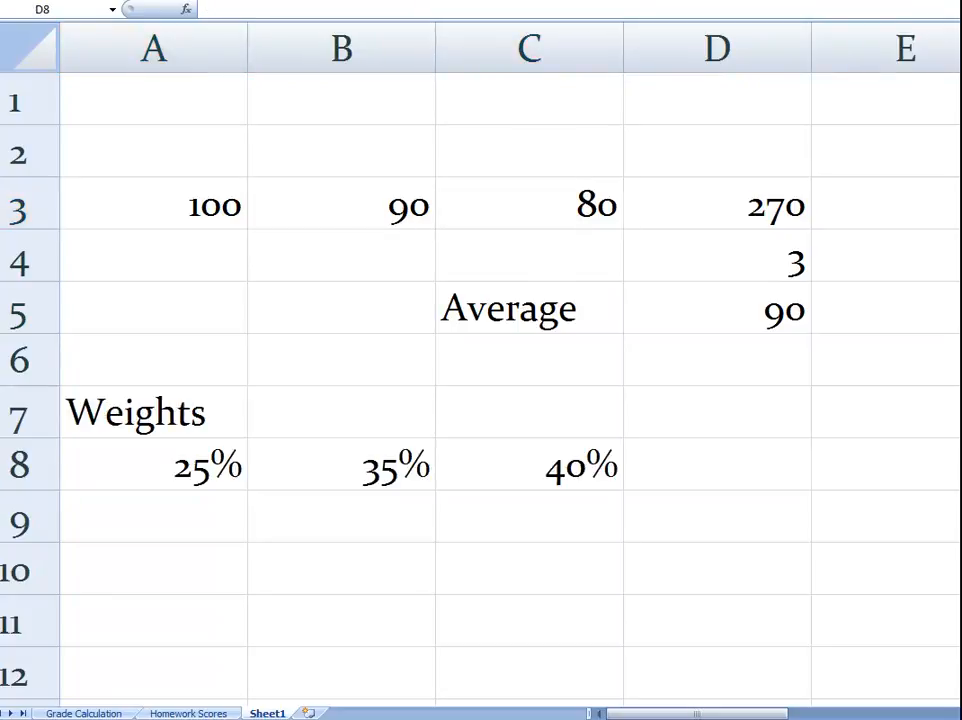
Compare each score in A3:C3 with its corresponding weight in A8:C8.
left_click(153, 205)
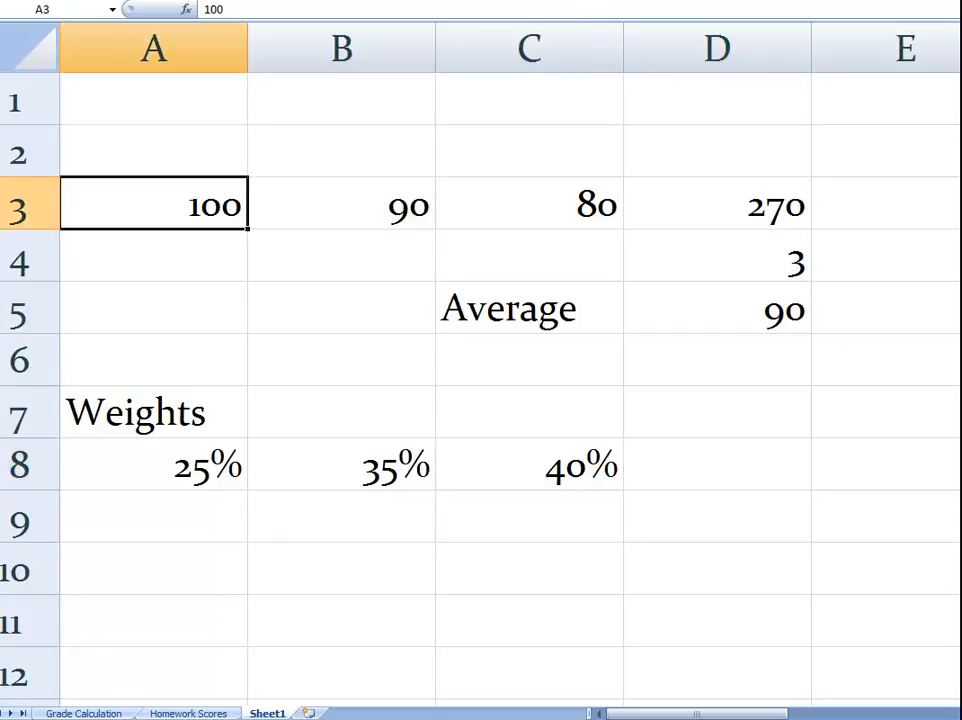
left_click(153, 465)
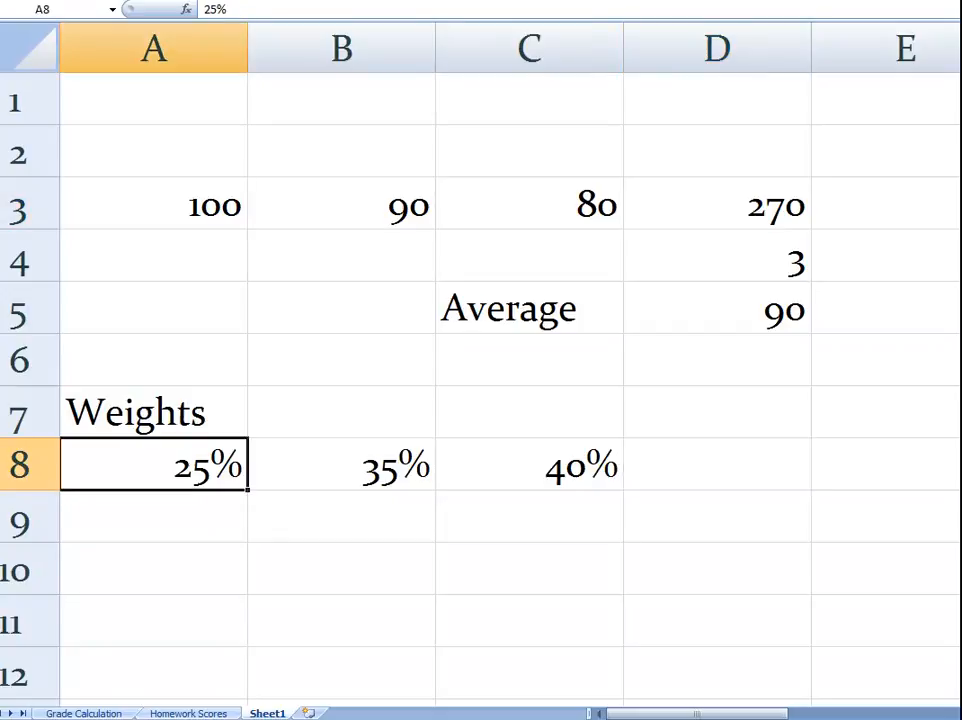
left_click(342, 465)
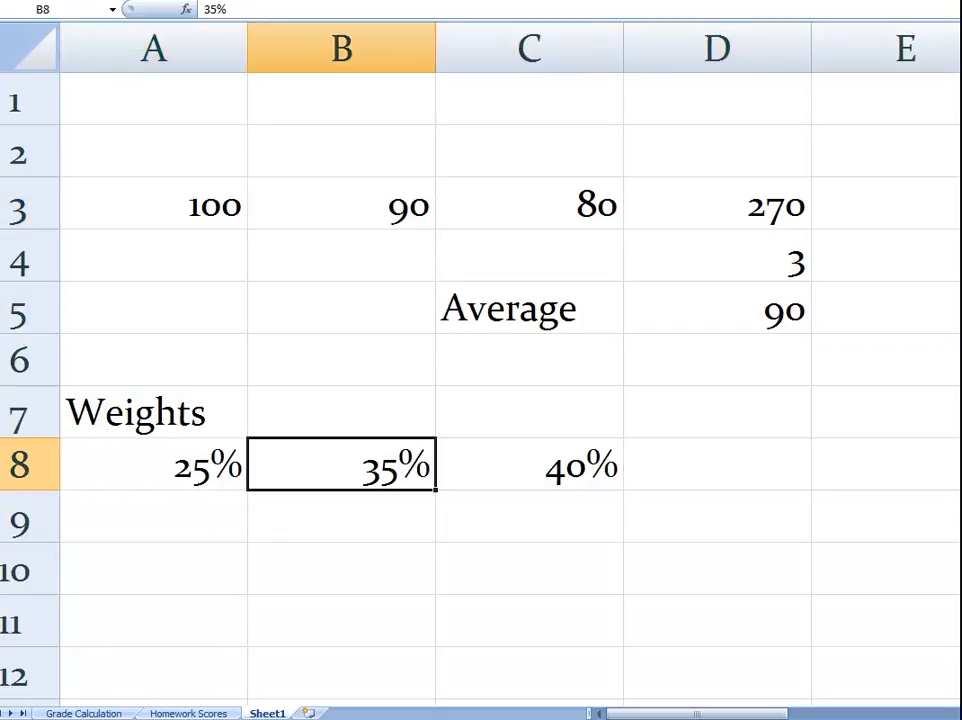
left_click(342, 205)
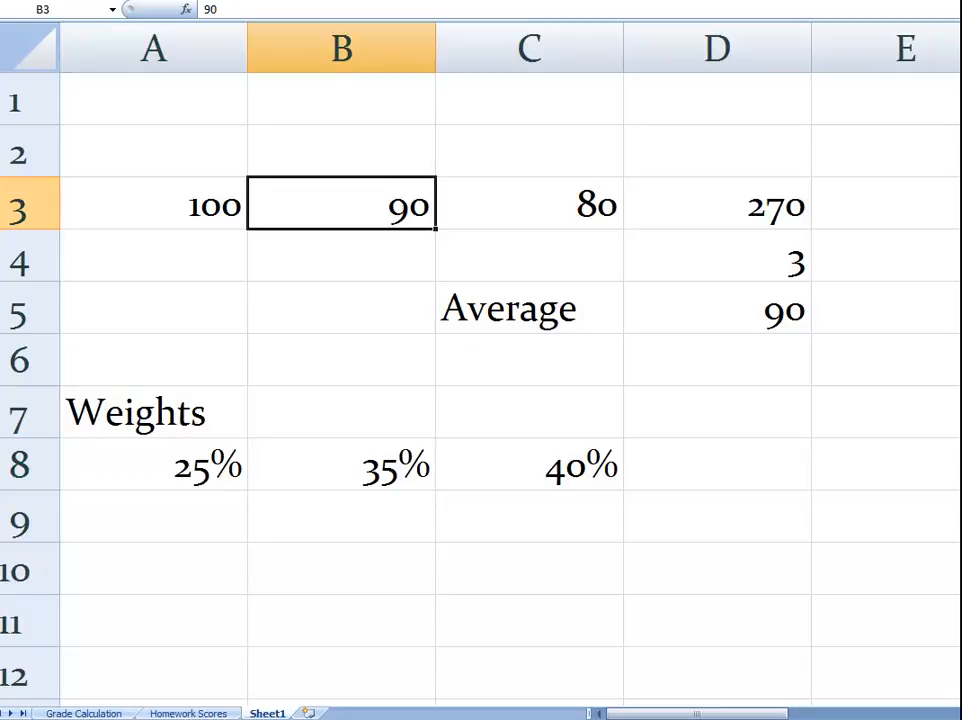
left_click(530, 465)
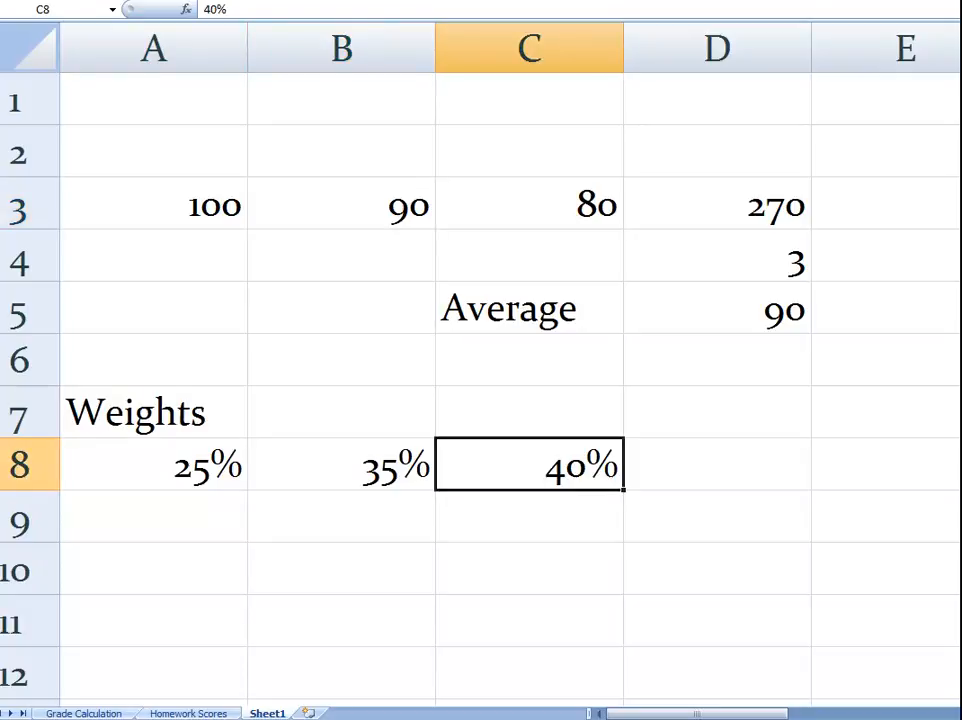
left_click(530, 205)
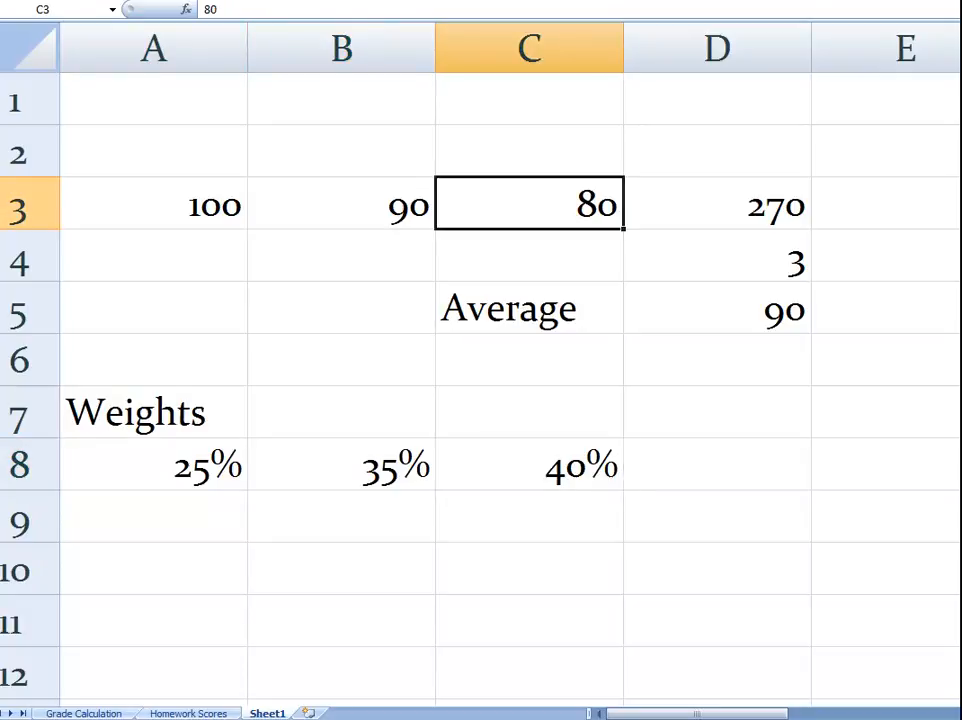
left_click(530, 465)
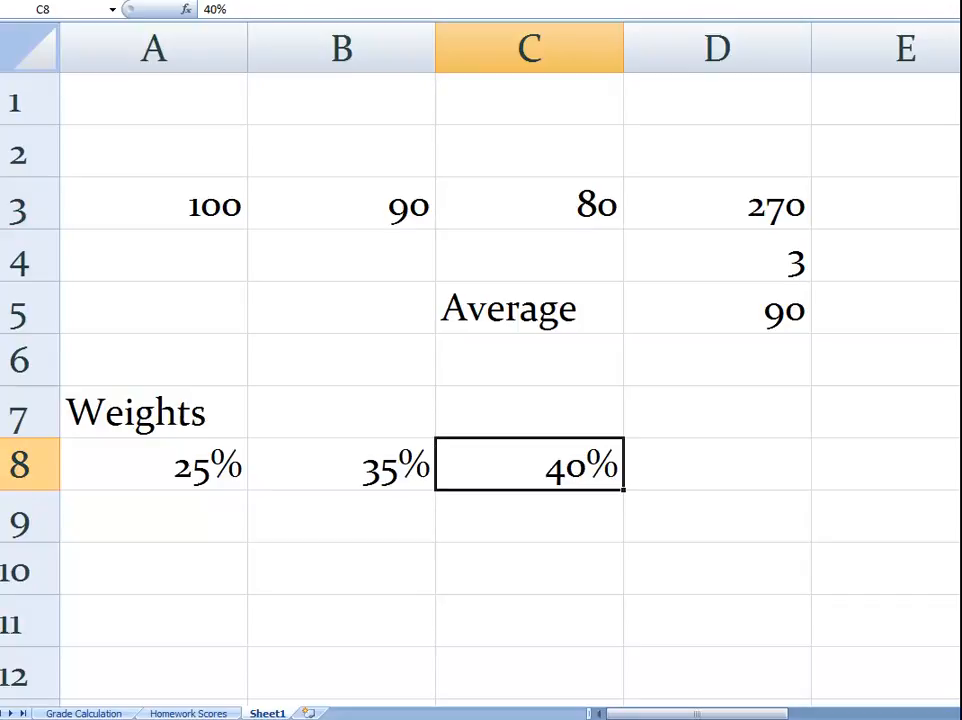
left_click(530, 309)
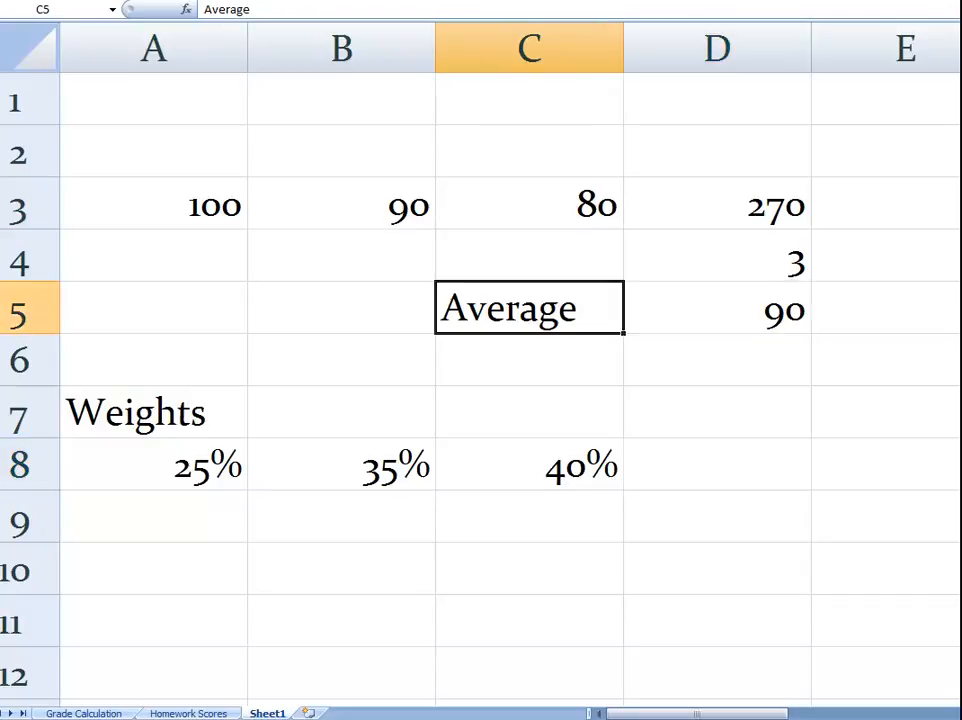
Go through the scores in row 3 and the percentage weights in row 8, ending at cell D8.
left_click(154, 205)
key("Right")
key("Right")
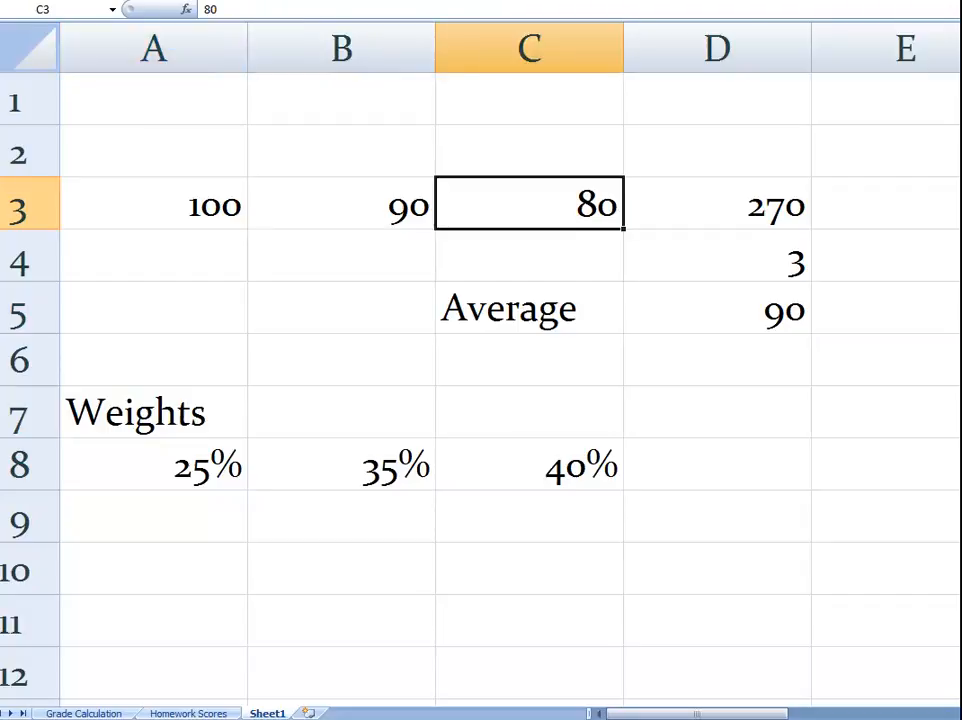
left_click(154, 465)
left_click(342, 465)
left_click(530, 465)
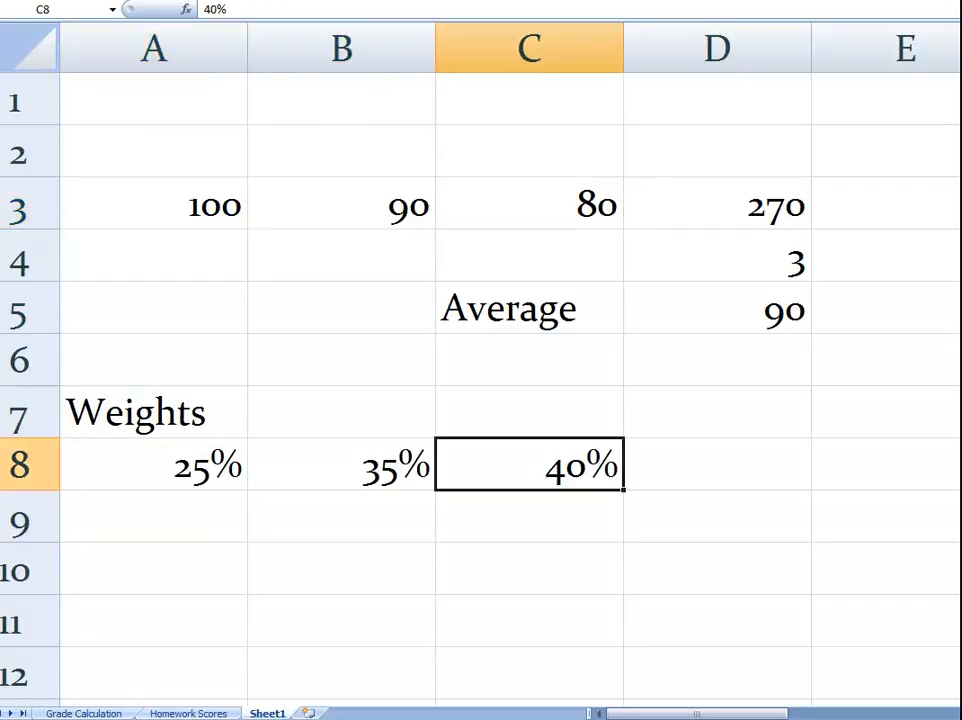
key("Left")
key("Left")
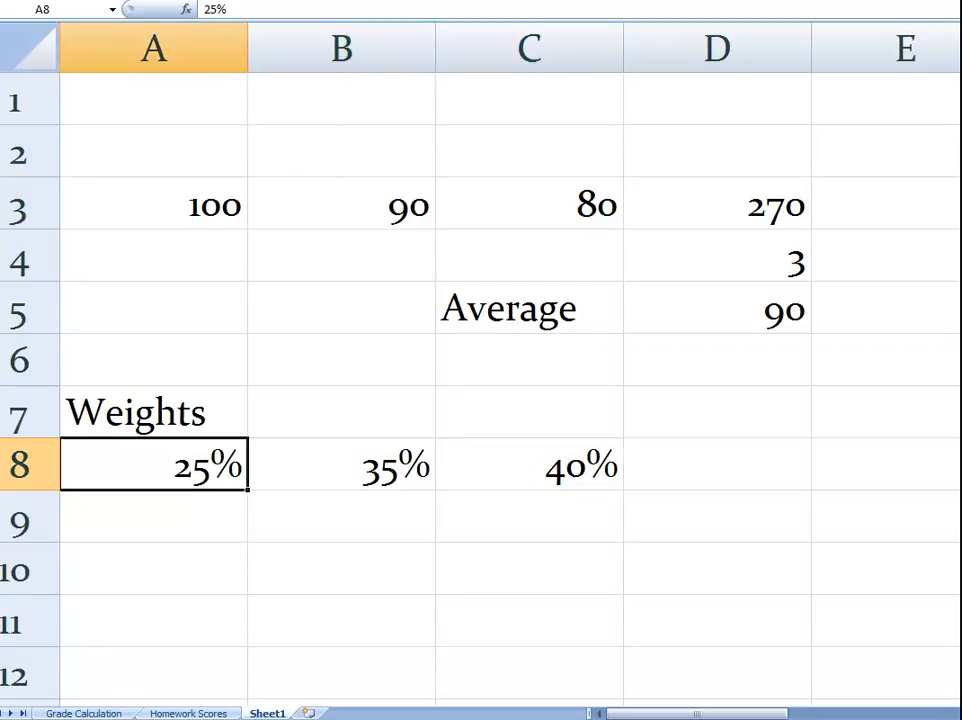
left_click(717, 465)
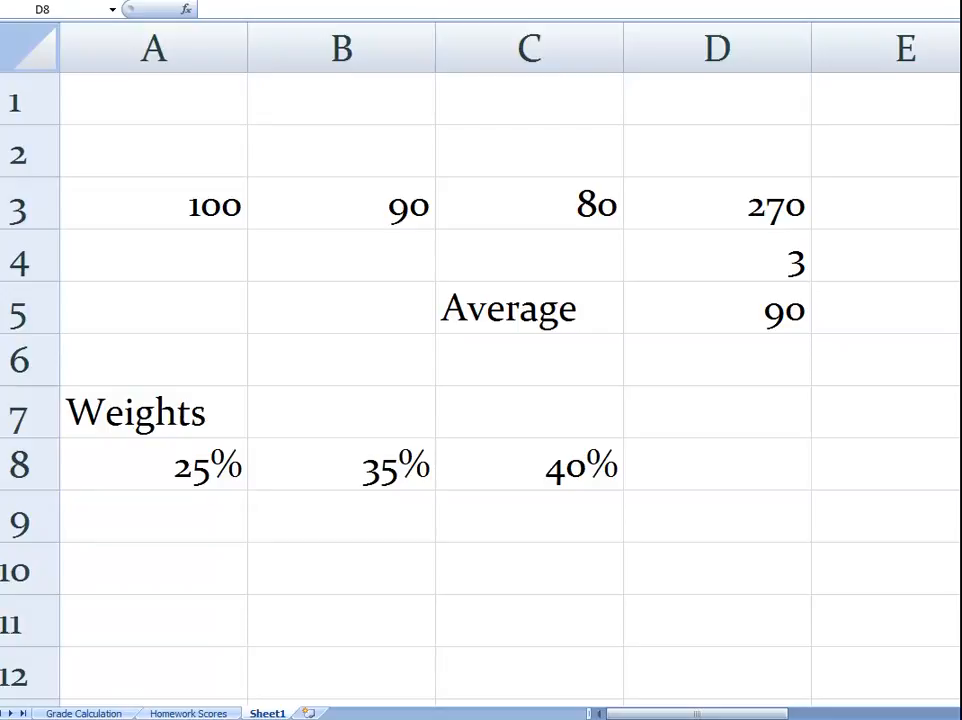
Copy the COUNT formula from cell D4 to cell D9.
left_click(717, 256)
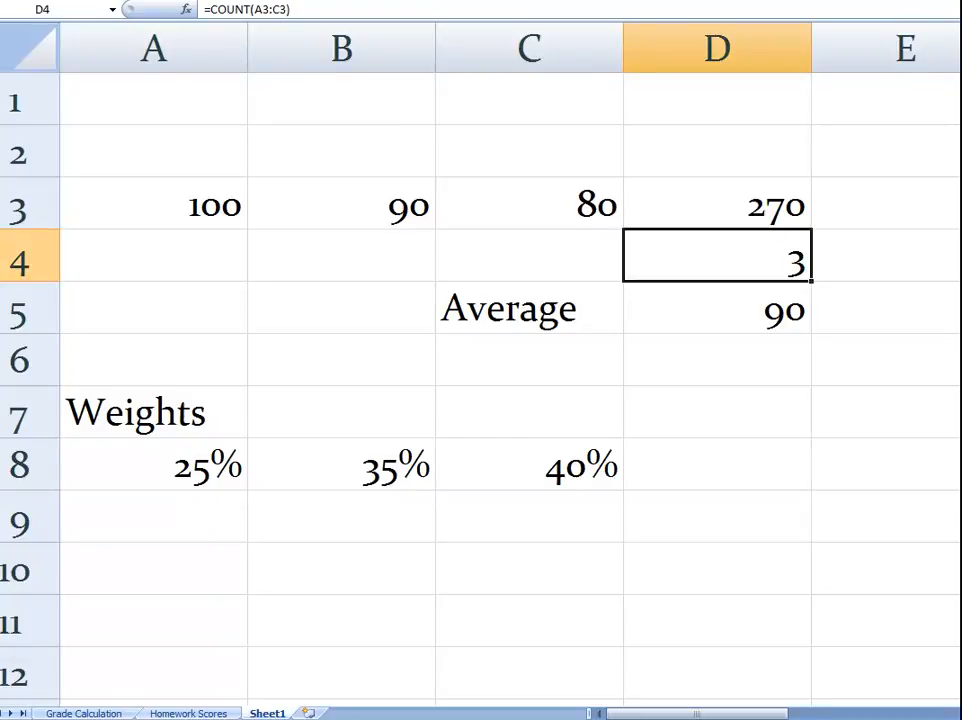
right_click(683, 258)
left_click(758, 277)
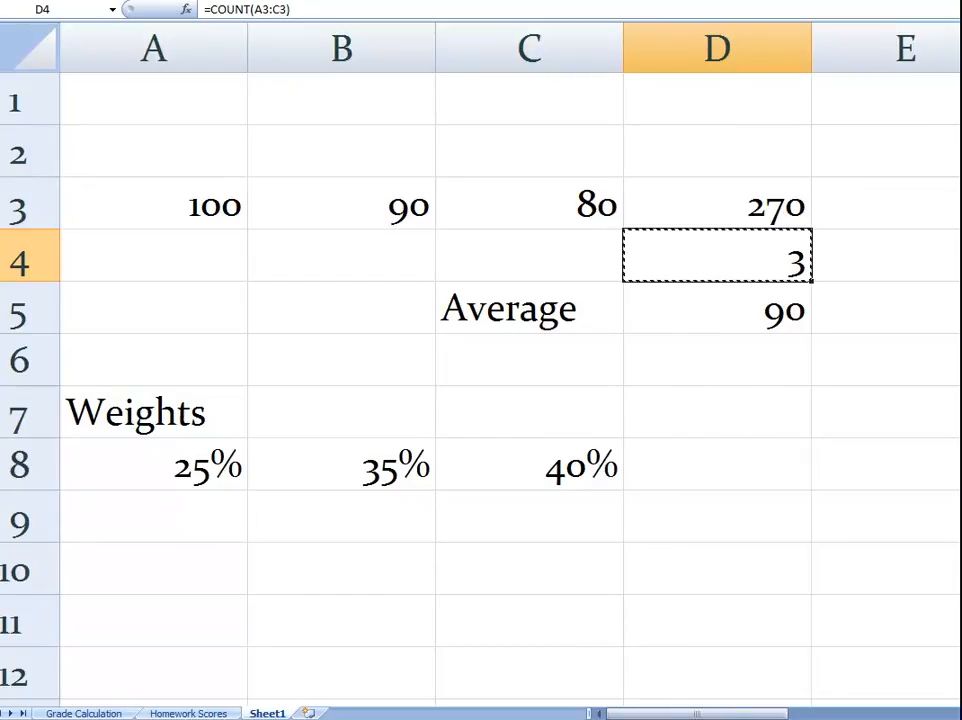
left_click(717, 516)
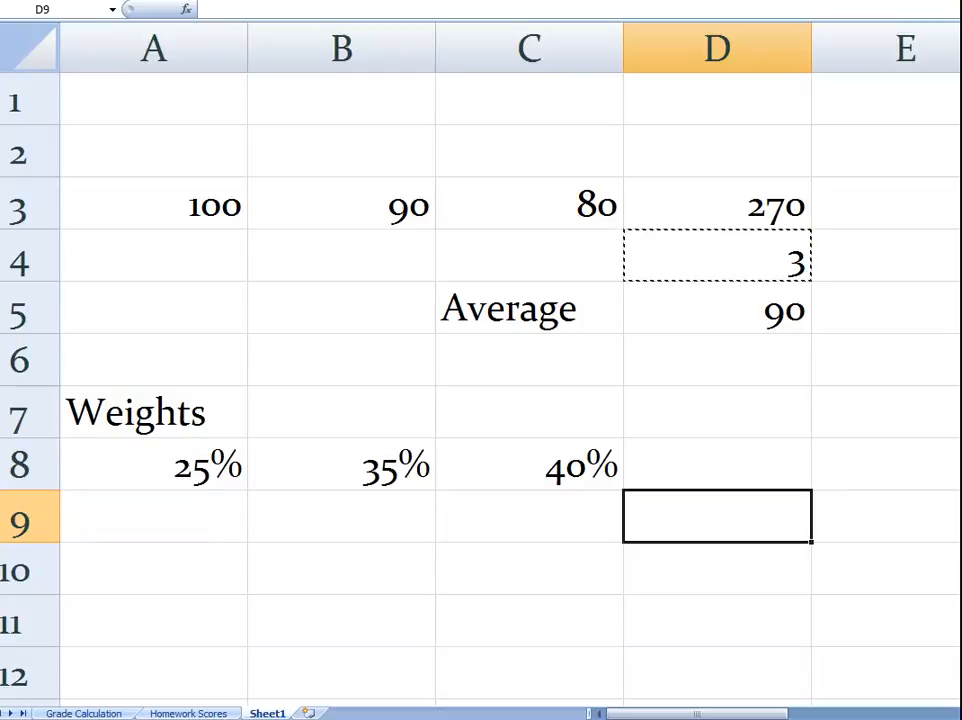
key("ctrl+v")
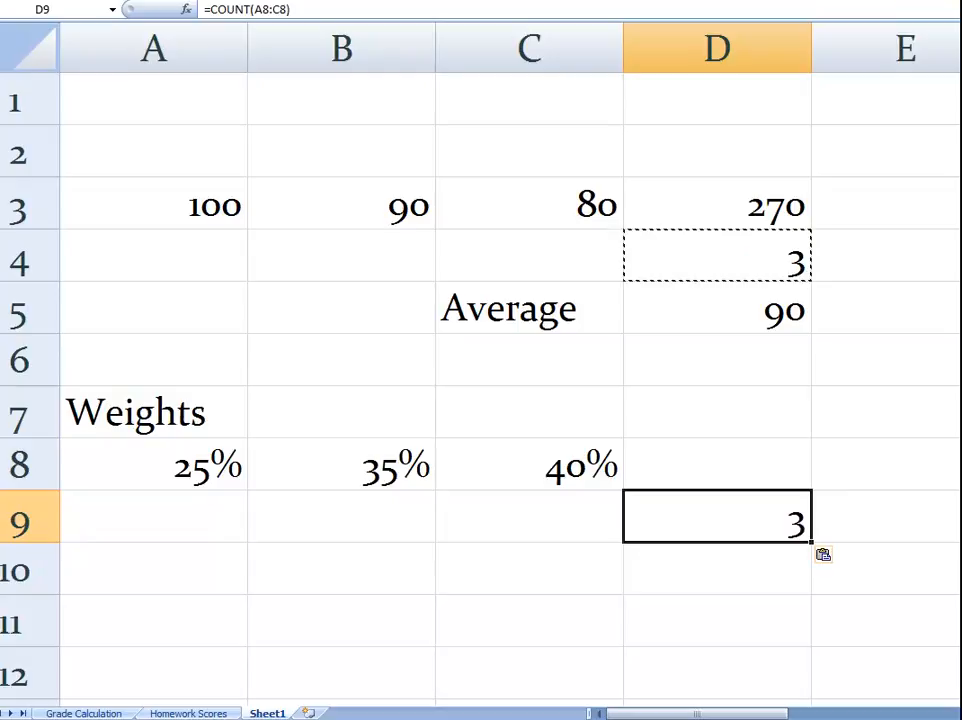
key("Escape")
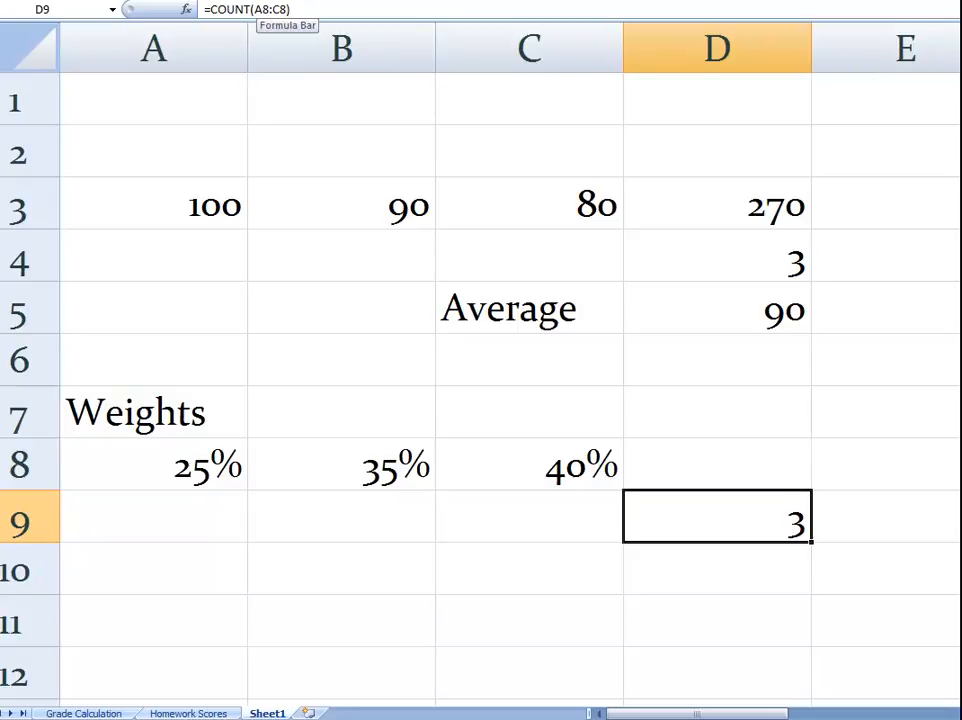
Compare the COUNT ranges used in D9 and D4, and look over the other cells in row 9.
left_click(264, 9)
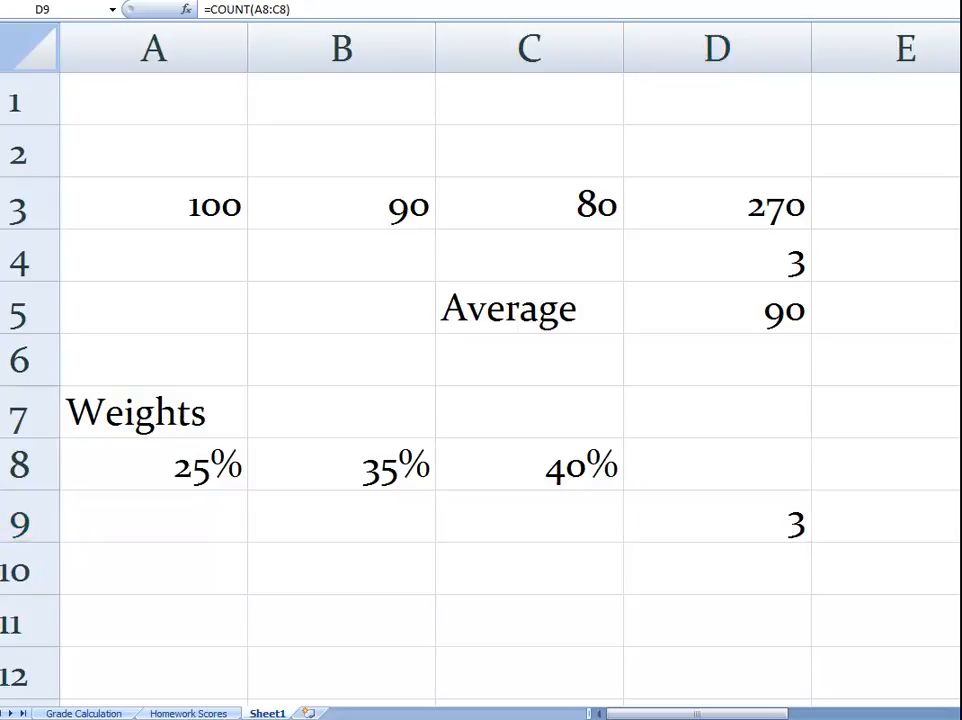
key("Escape")
left_click(717, 256)
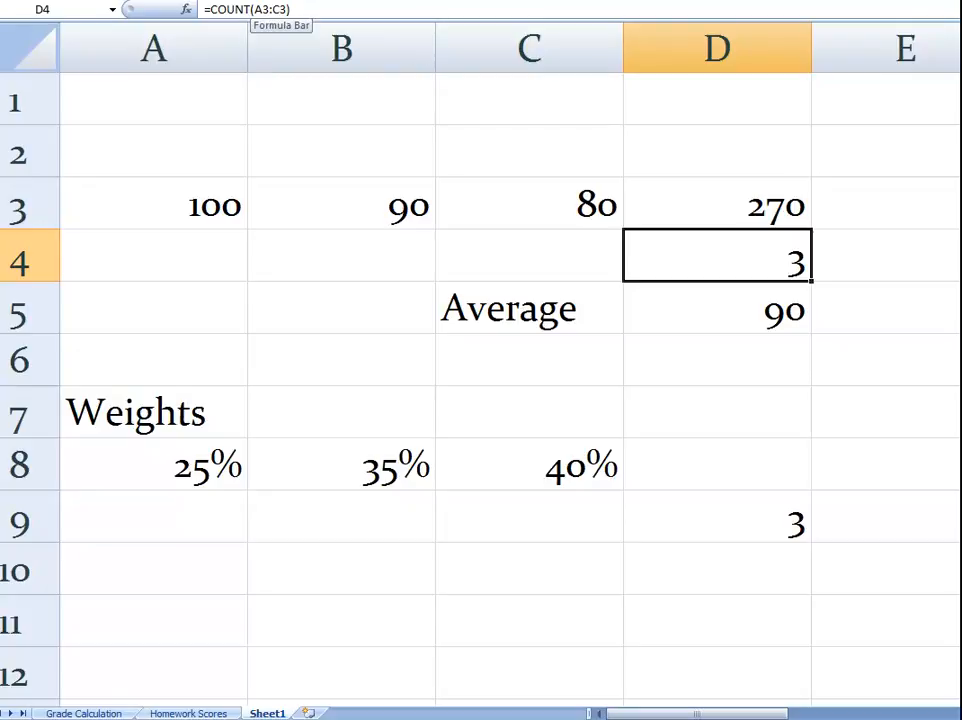
left_click(717, 517)
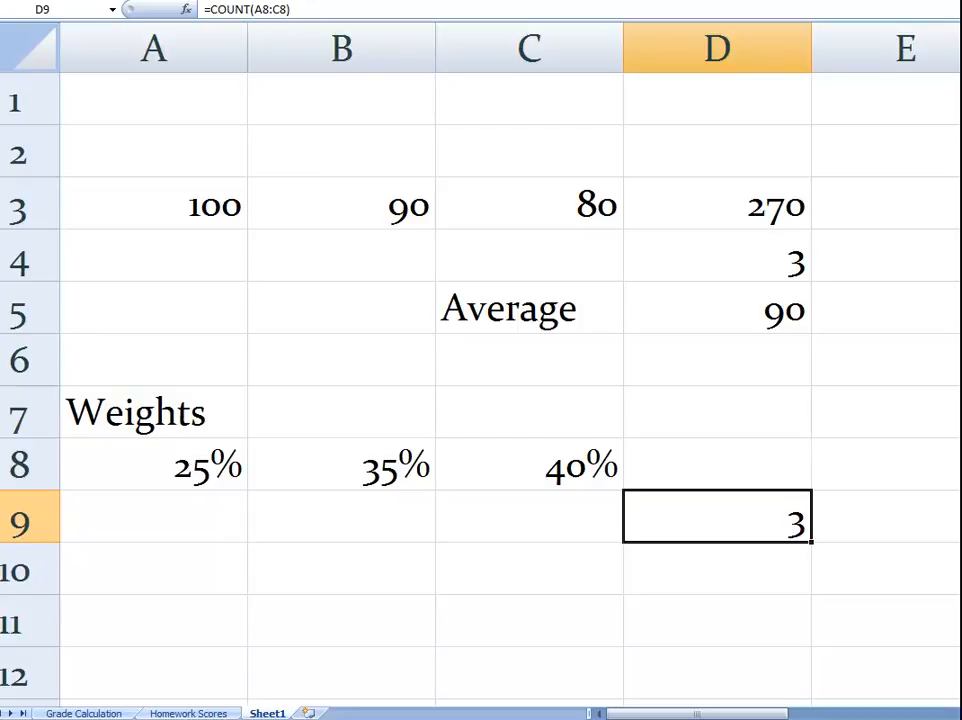
left_click(529, 569)
left_click(341, 517)
left_click(153, 517)
left_click(717, 517)
Review how the average in D5 divides the SUM of A3:C3 in D3 by the COUNT in D4.
left_click(717, 204)
left_click_drag(154, 204, 530, 204)
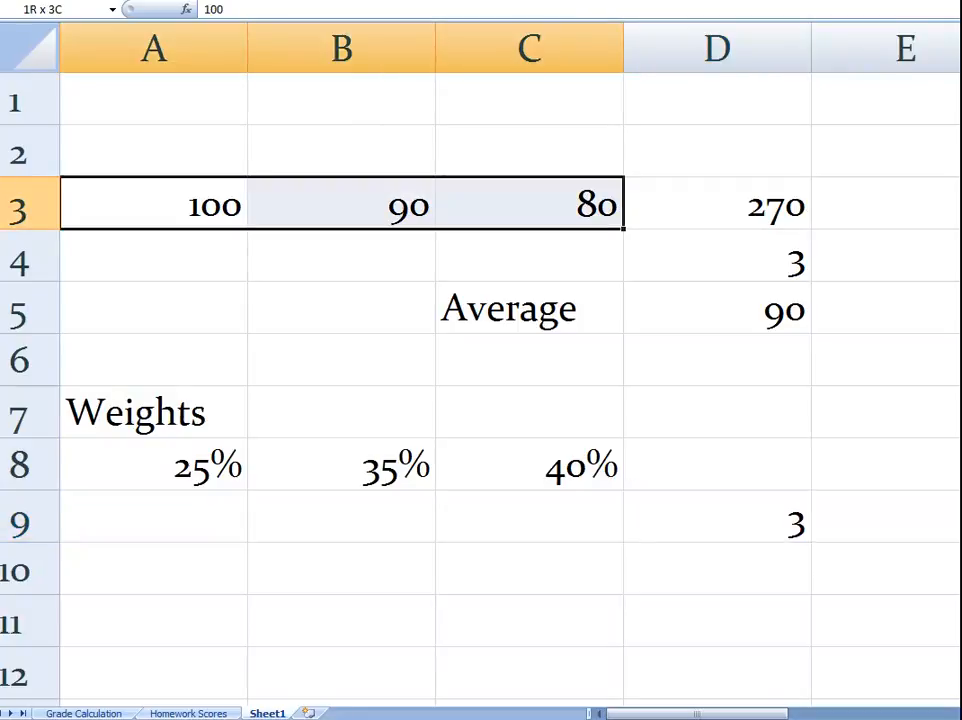
left_click(717, 204)
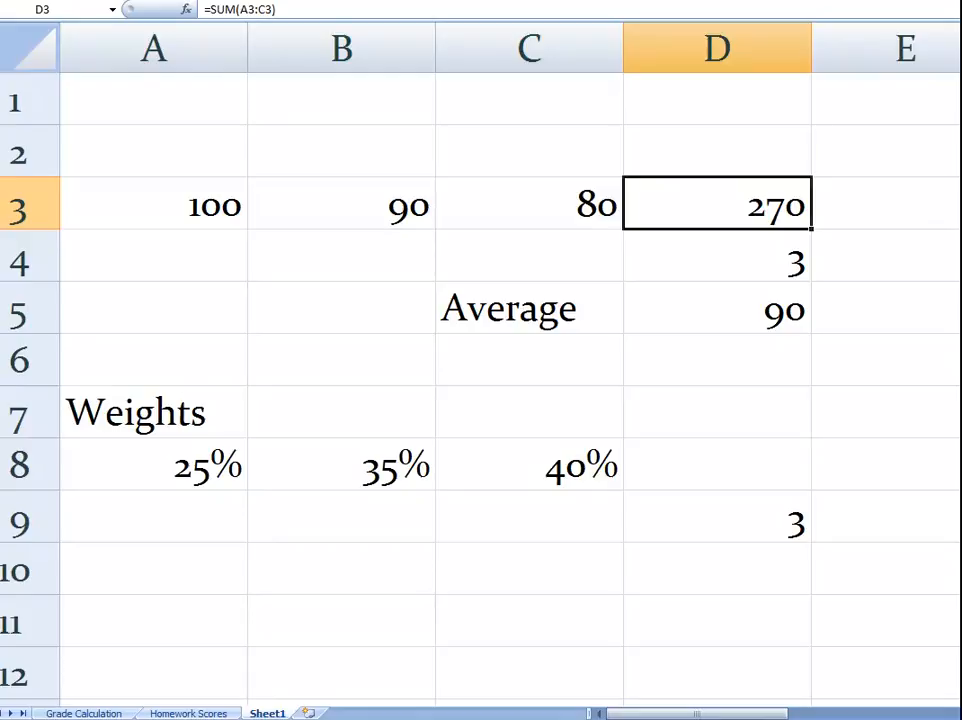
left_click(530, 308)
left_click(717, 308)
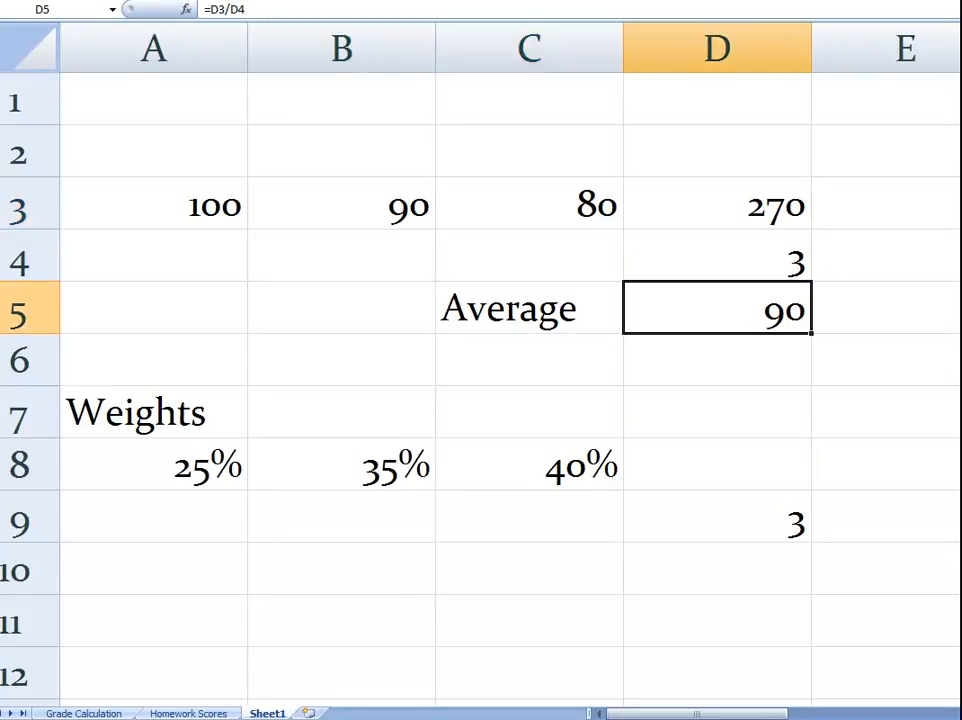
left_click(717, 204)
left_click(717, 256)
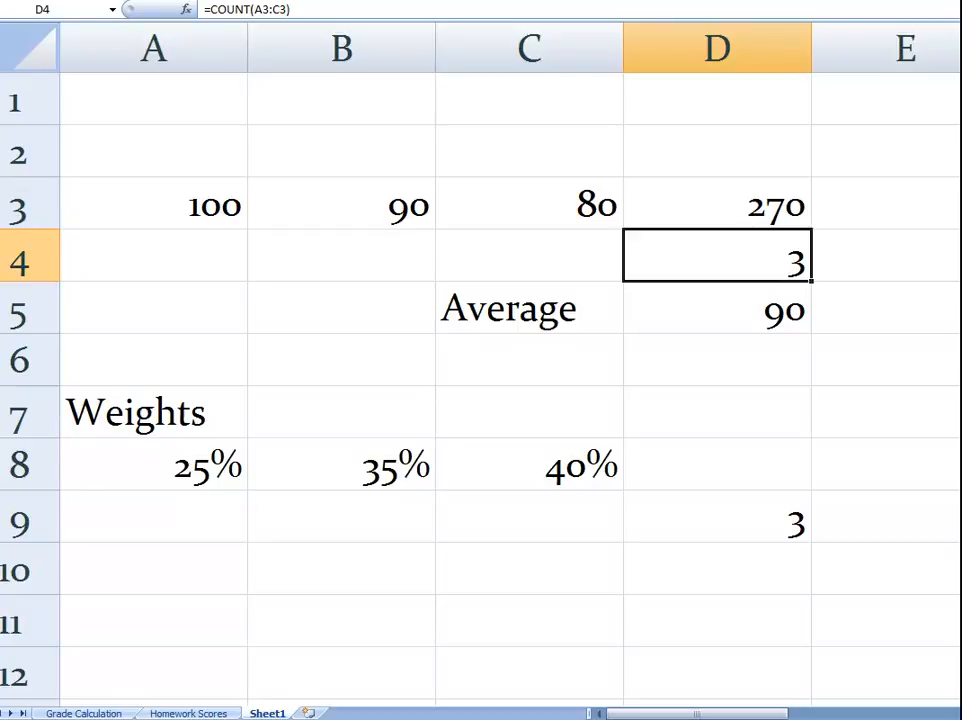
left_click(717, 308)
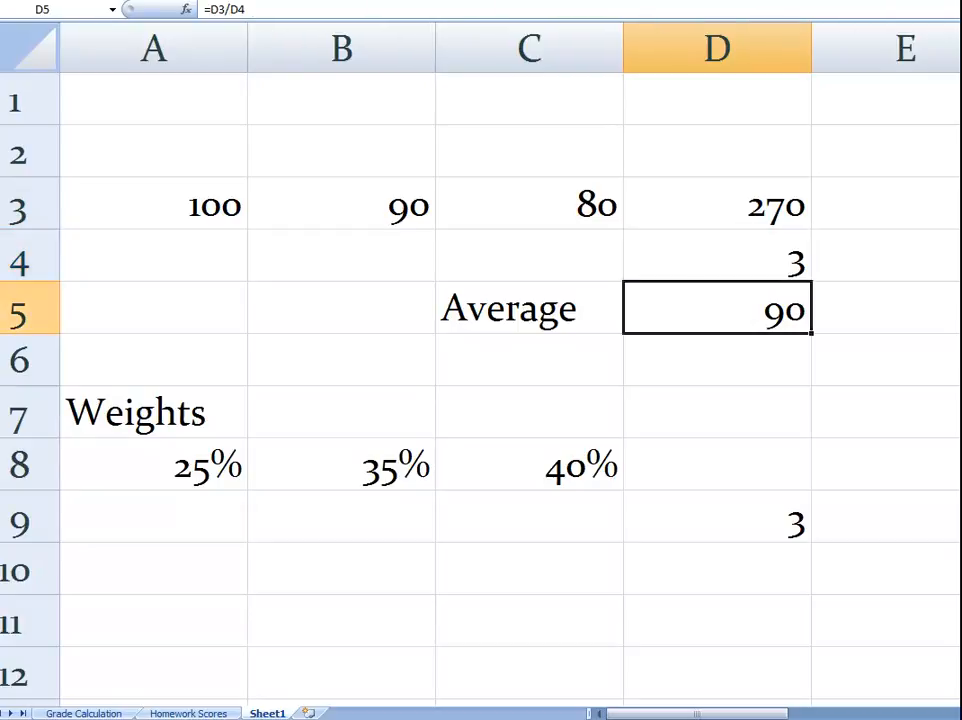
Review the weights in A8:C8 and clear the COUNT formula from cell D9.
left_click(153, 465)
left_click(341, 465)
left_click(529, 465)
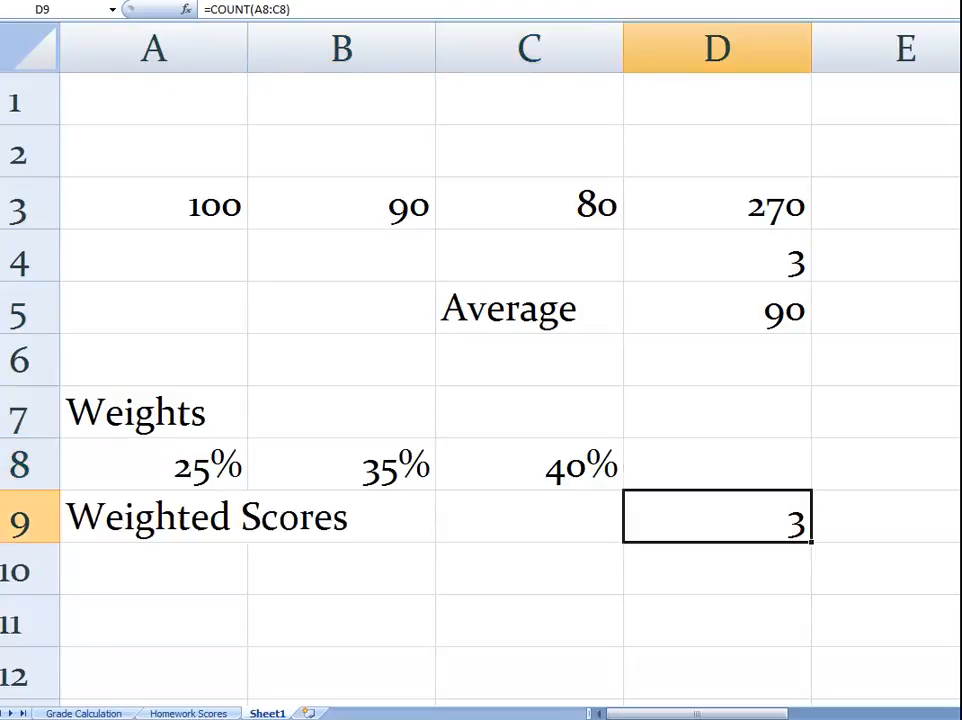
key("Delete")
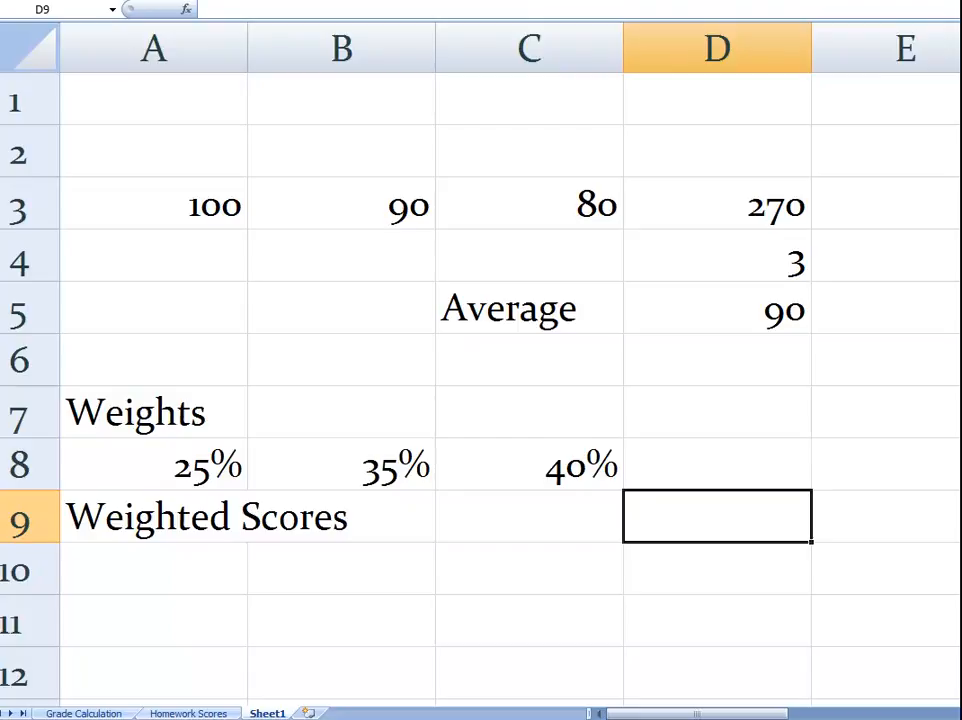
Enter the formula =A3*A8 in cell A10 to multiply the first score by its weight.
left_click(154, 204)
left_click(154, 464)
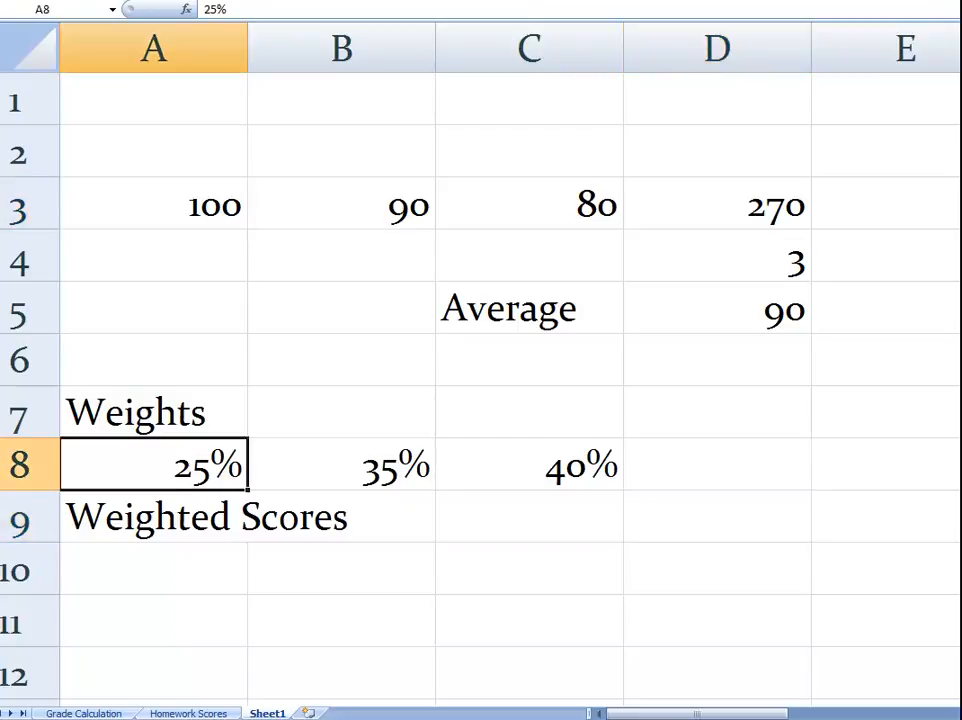
left_click(154, 568)
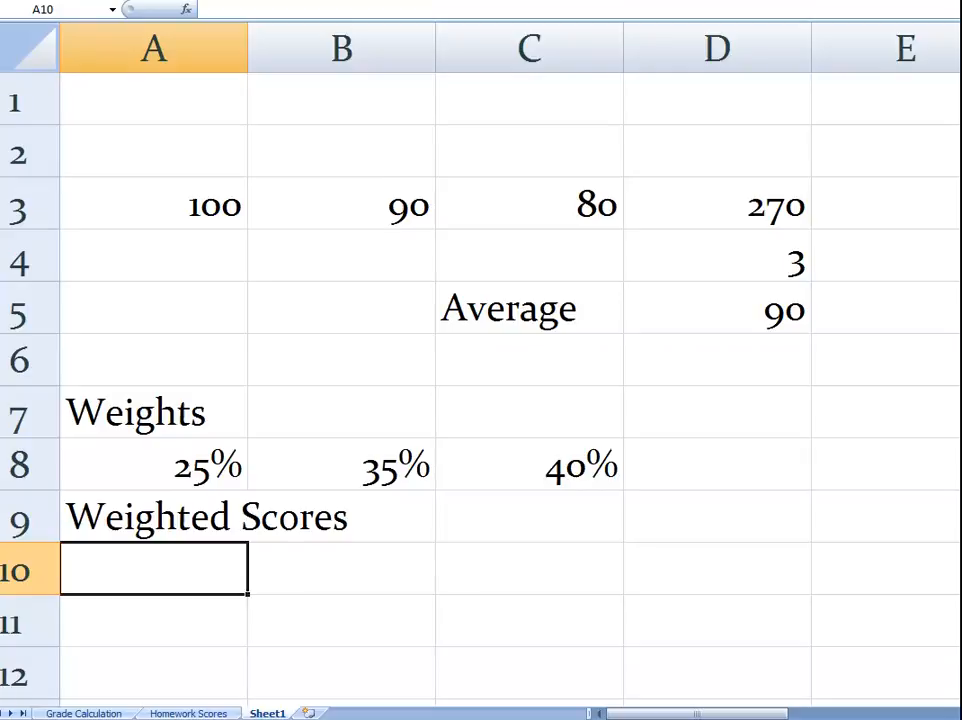
type("=")
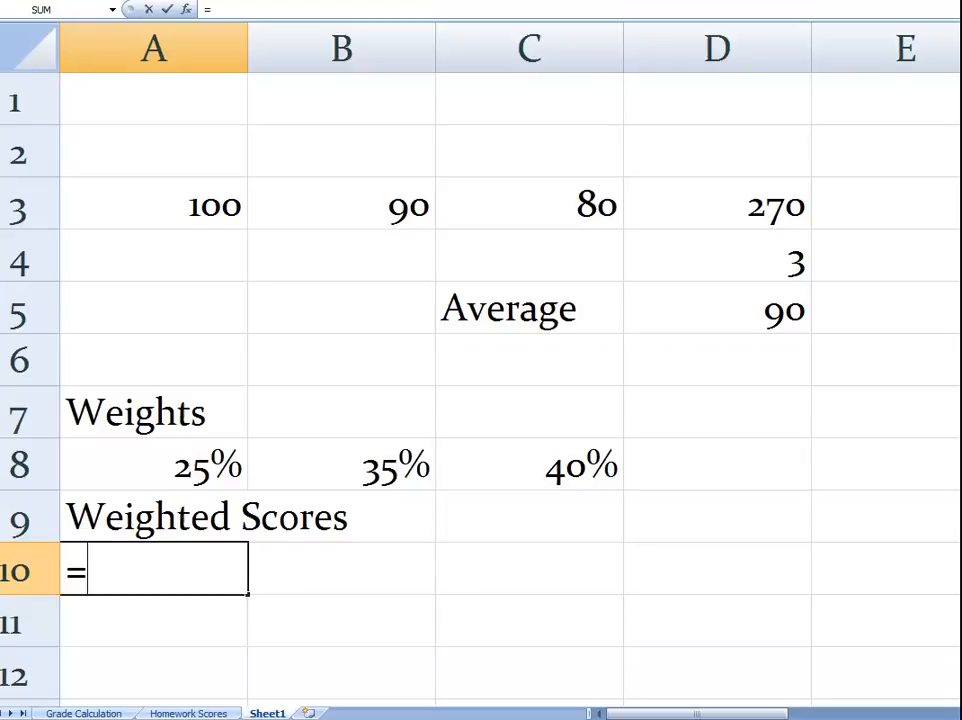
left_click(154, 203)
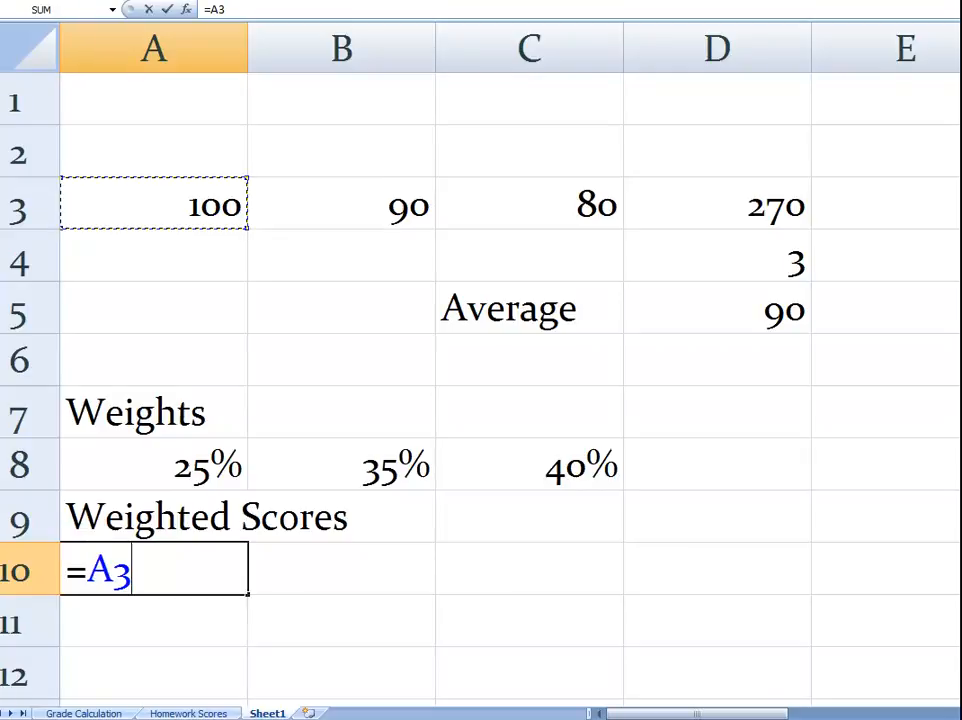
type("*")
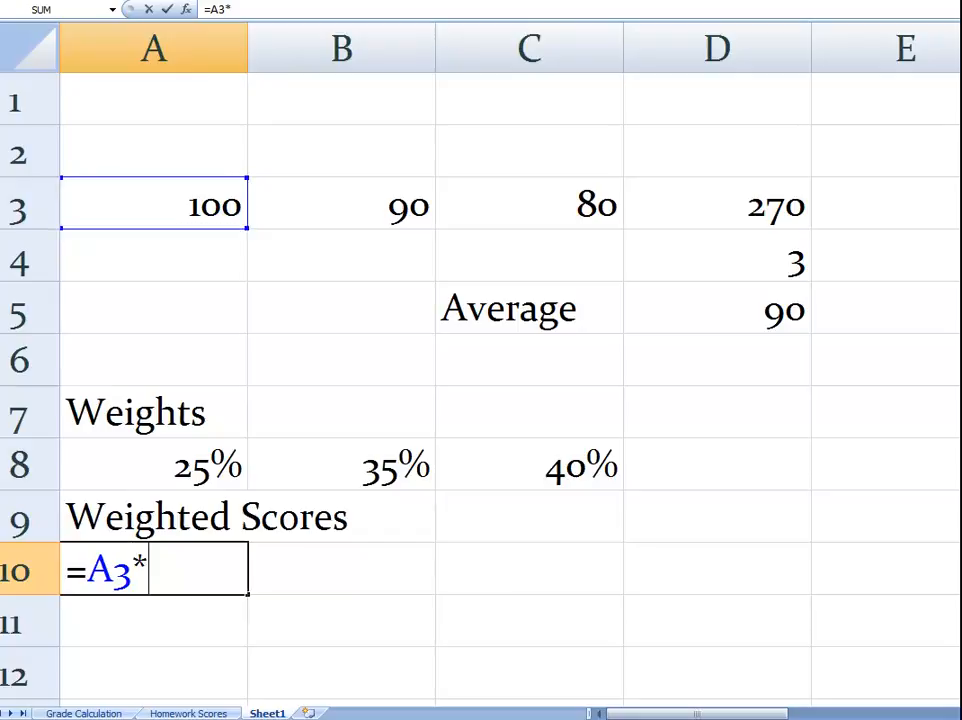
left_click(154, 465)
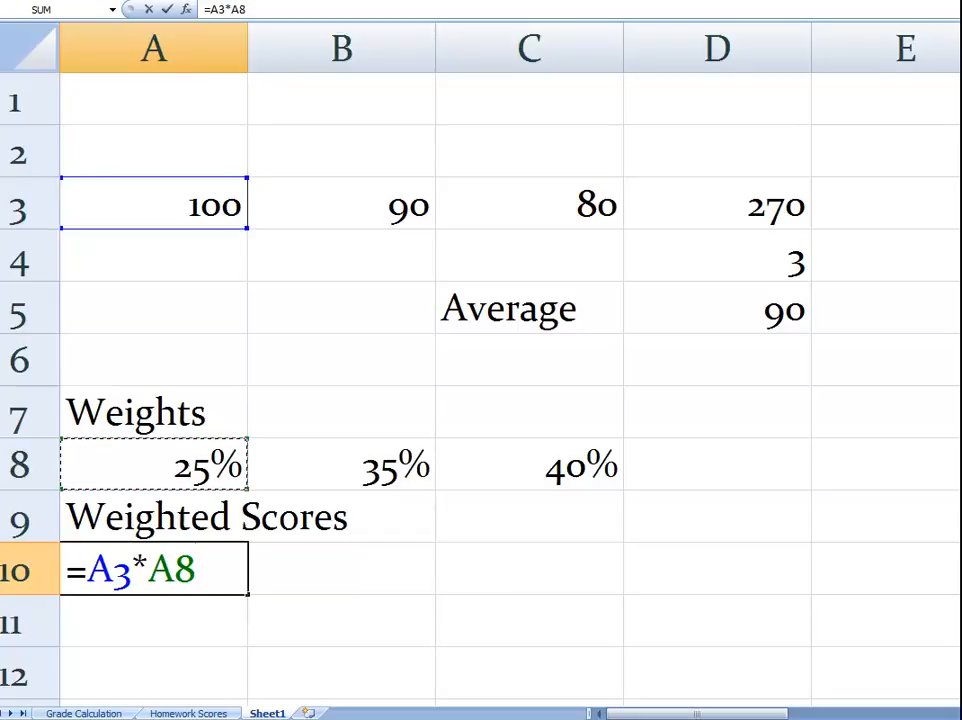
key("Return")
Fill the weighted score formula from A10 across to C10 and check the formulas in C10 and B10.
left_click(154, 569)
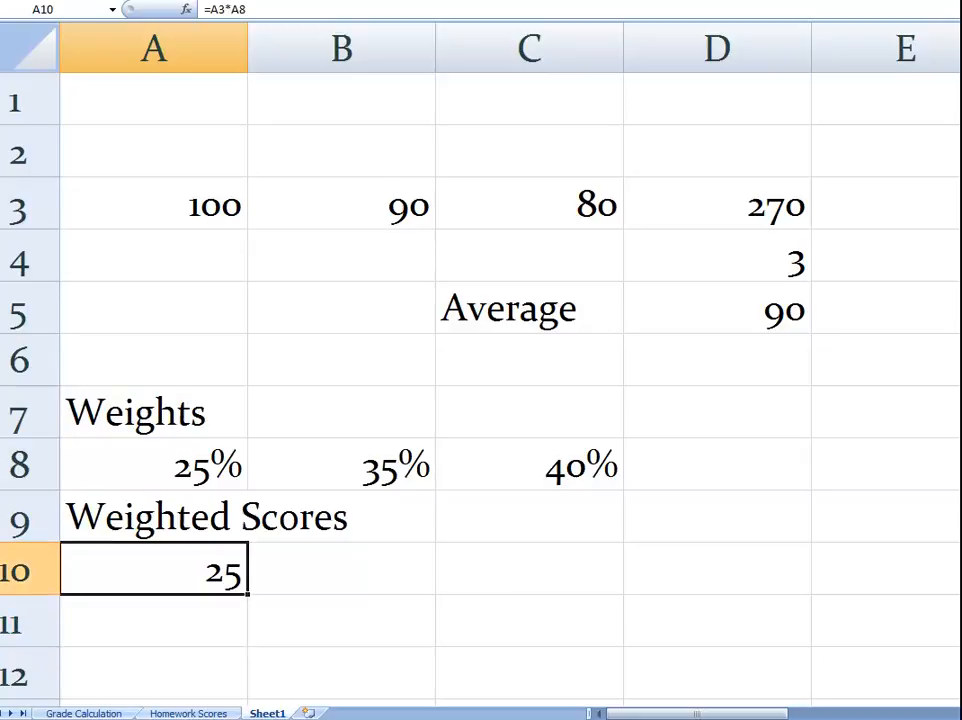
left_click_drag(248, 594, 620, 590)
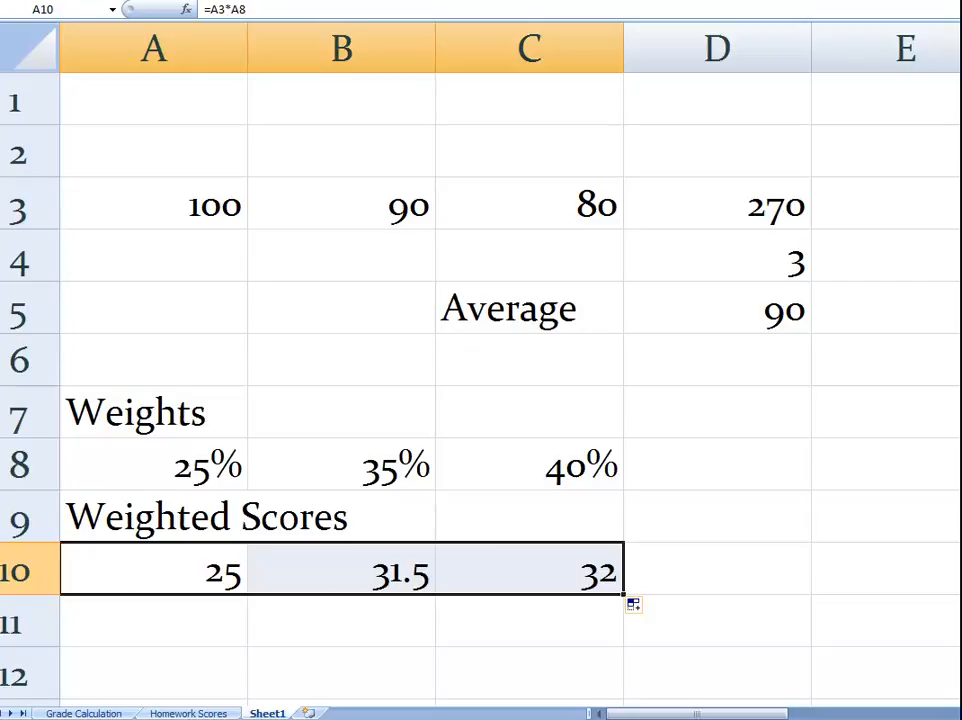
left_click(530, 570)
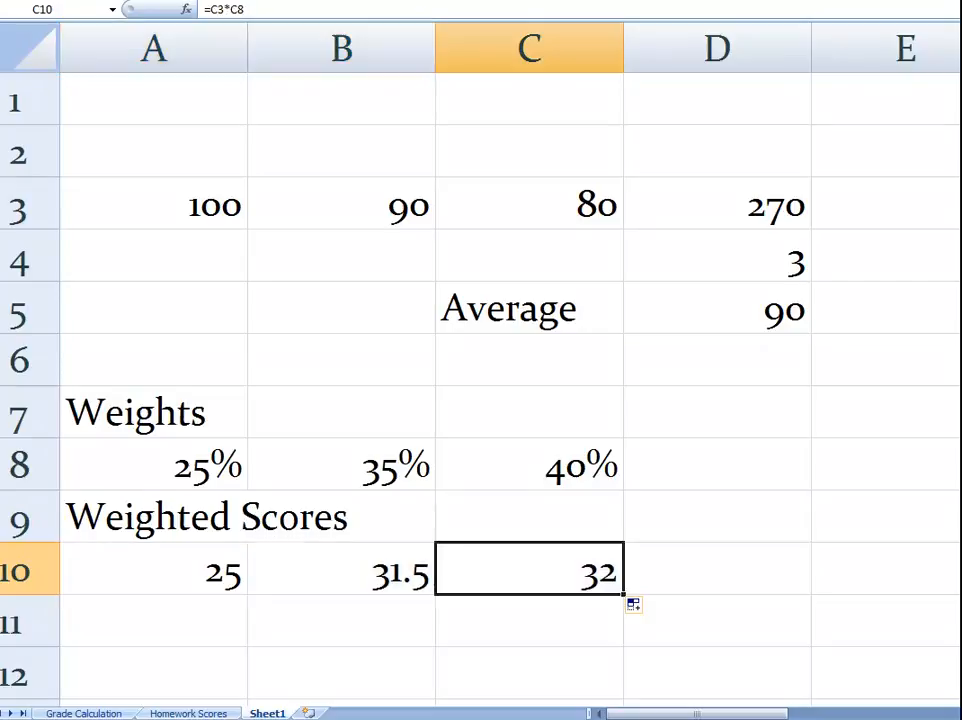
left_click(342, 570)
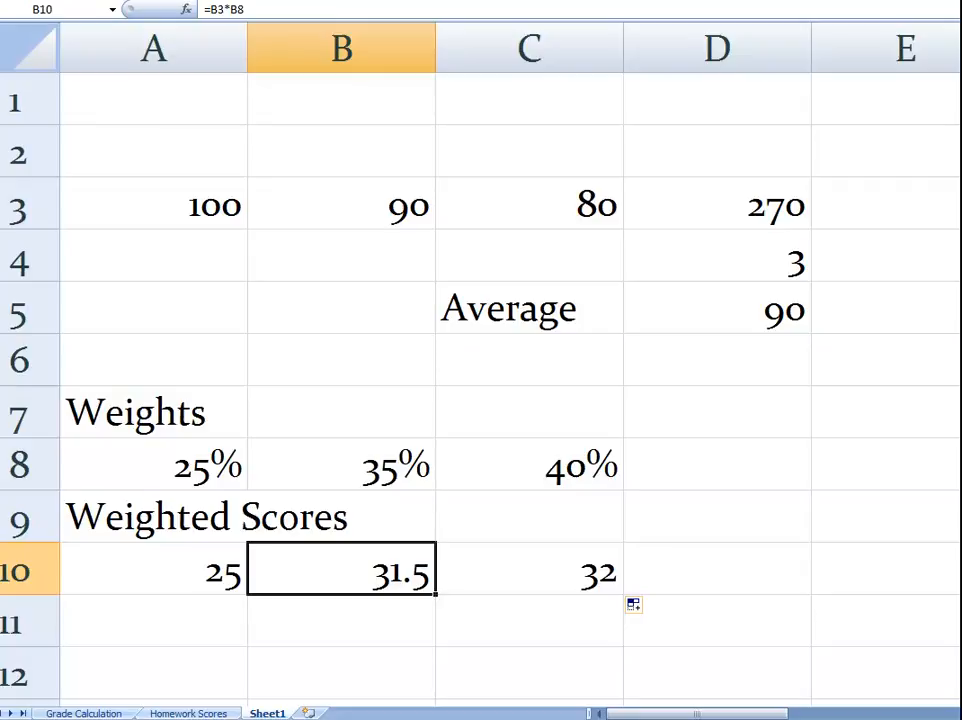
Copy the SUM formula from cell D3 to D10 to total the weighted scores, and clear the copy selection.
left_click(717, 205)
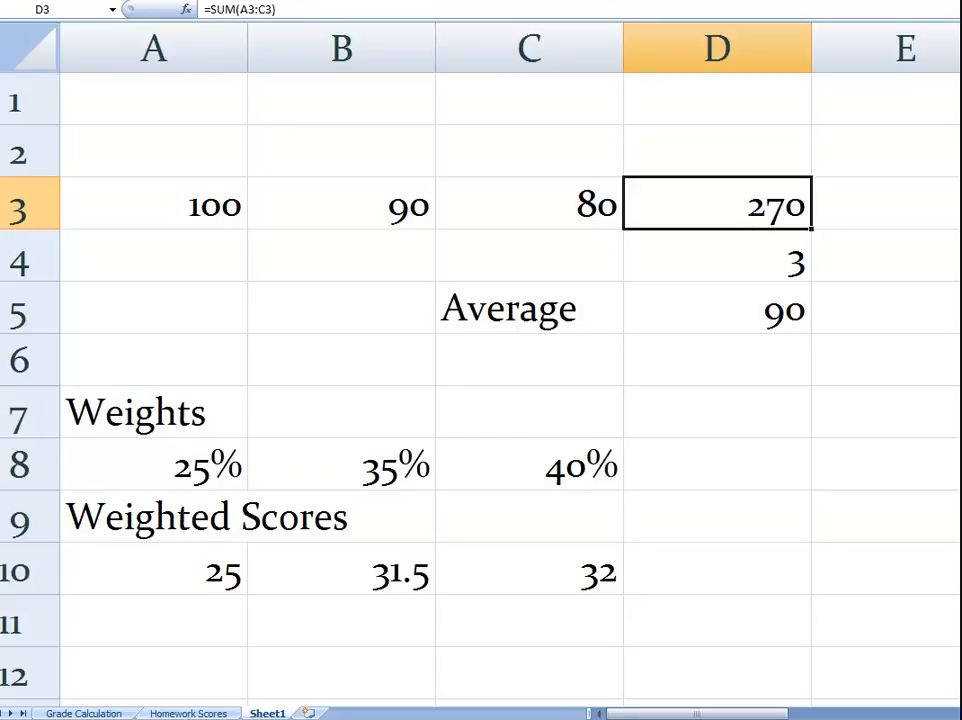
right_click(746, 207)
left_click(822, 266)
left_click(700, 570)
right_click(700, 575)
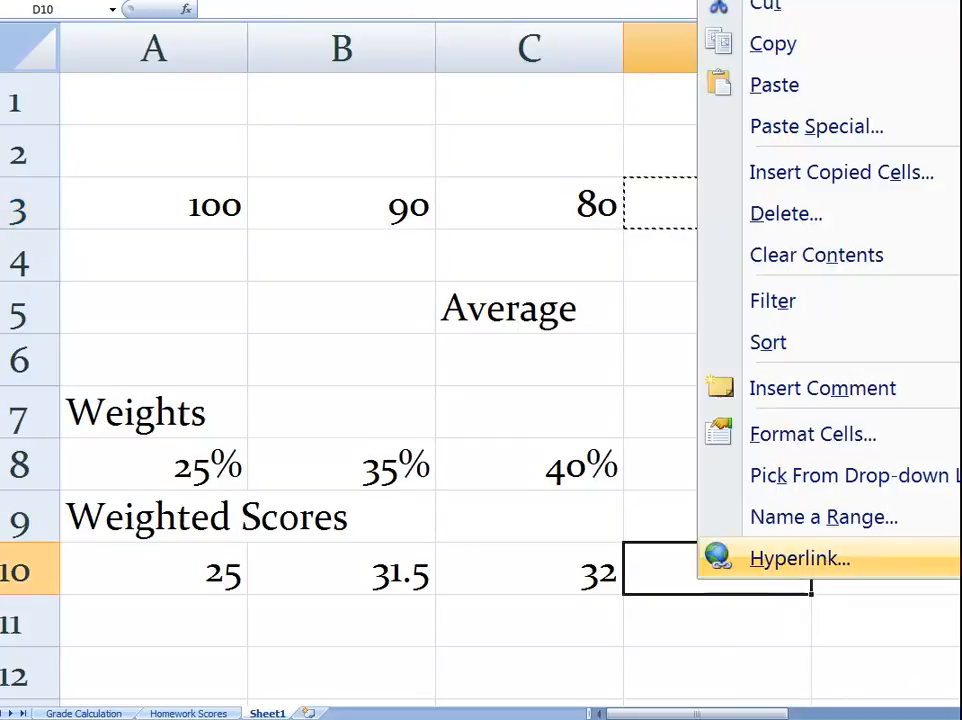
left_click(775, 85)
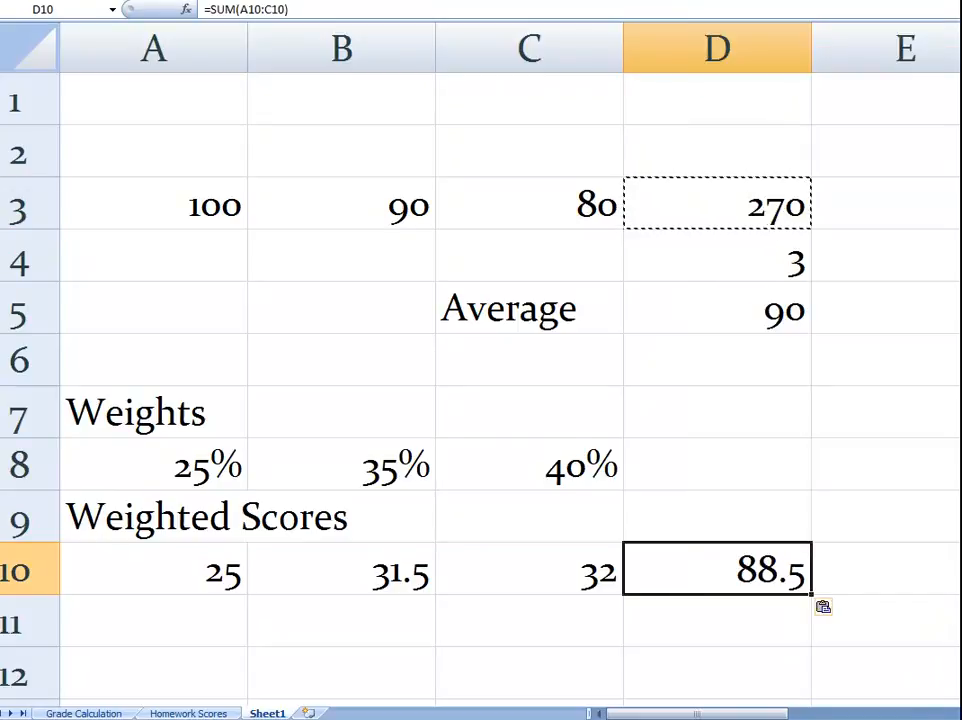
left_click(717, 673)
left_click(717, 570)
left_click(717, 621)
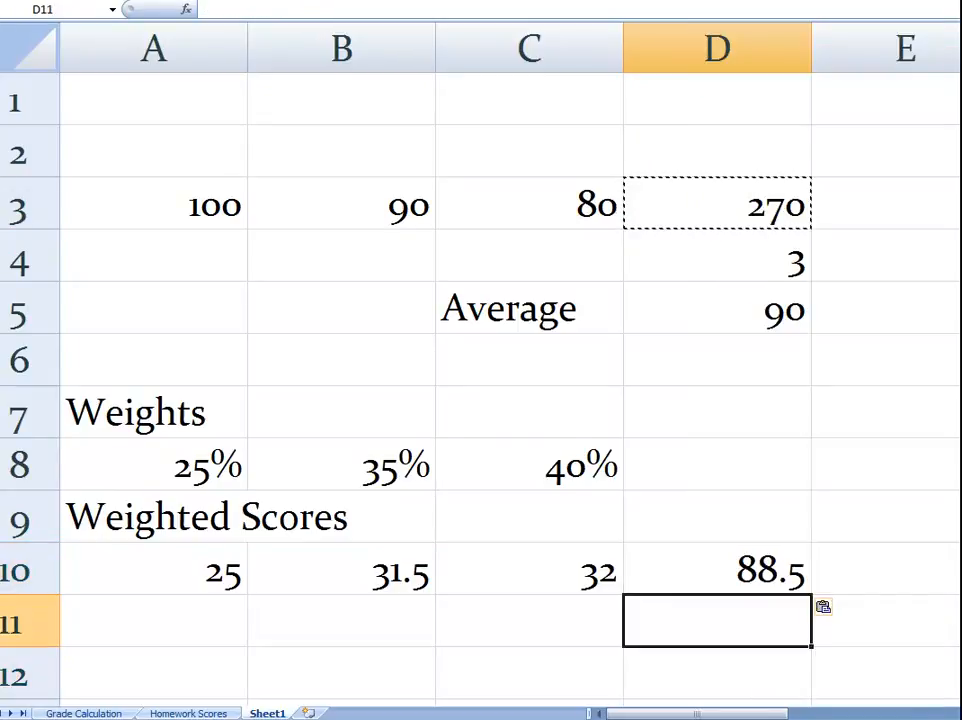
left_click(717, 570)
key("Escape")
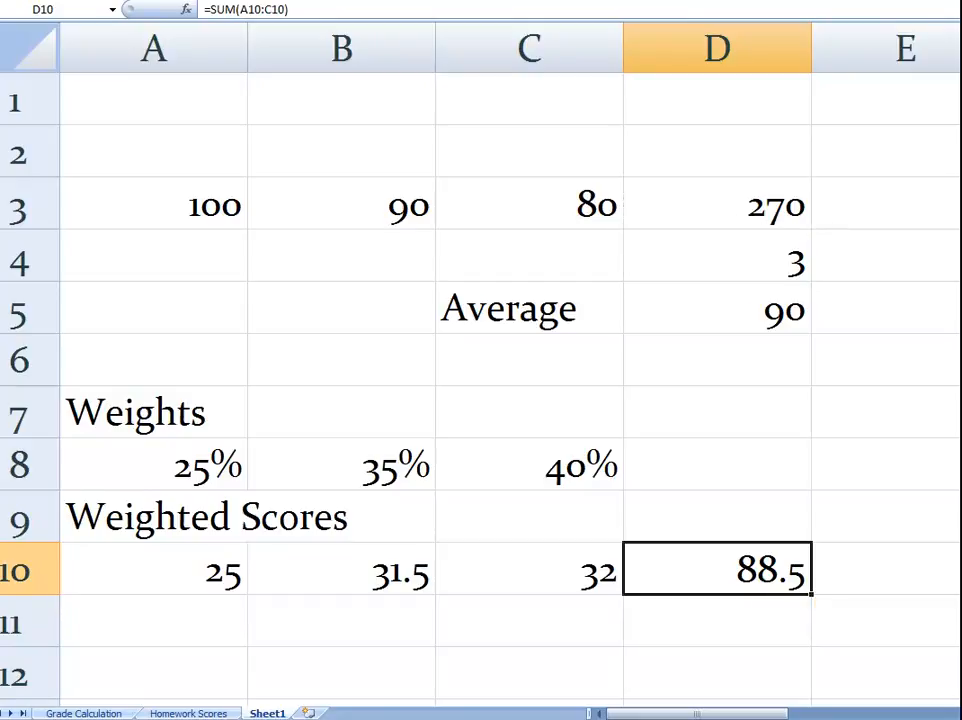
Review the weighted scores in row 10 against the original scores in A3:C3 and the simple average in D5.
key("Left")
key("Left")
key("Left")
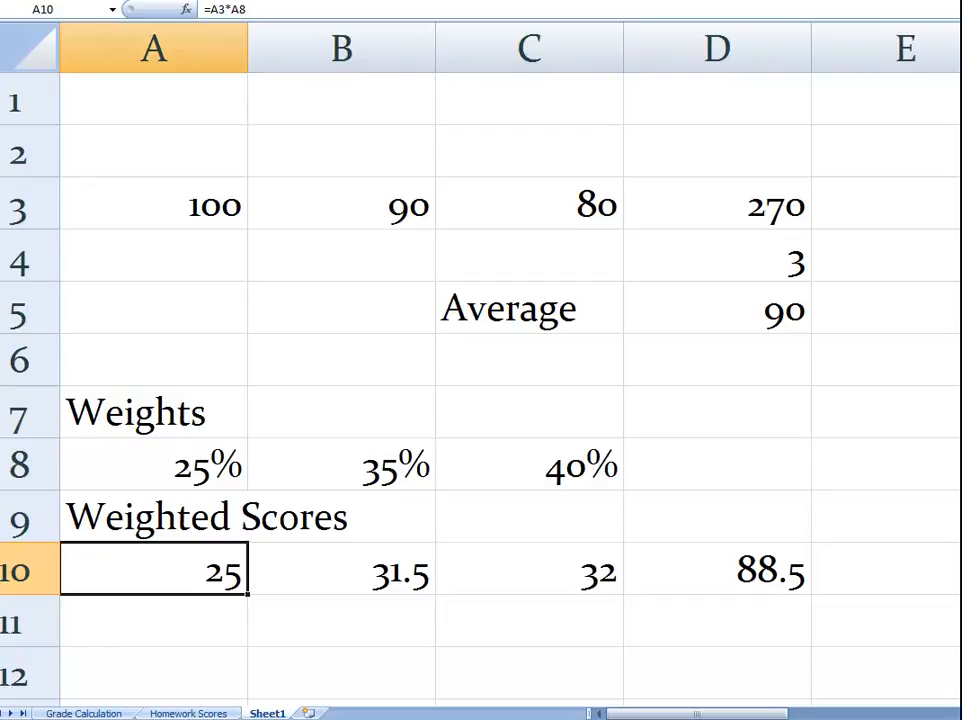
left_click(717, 308)
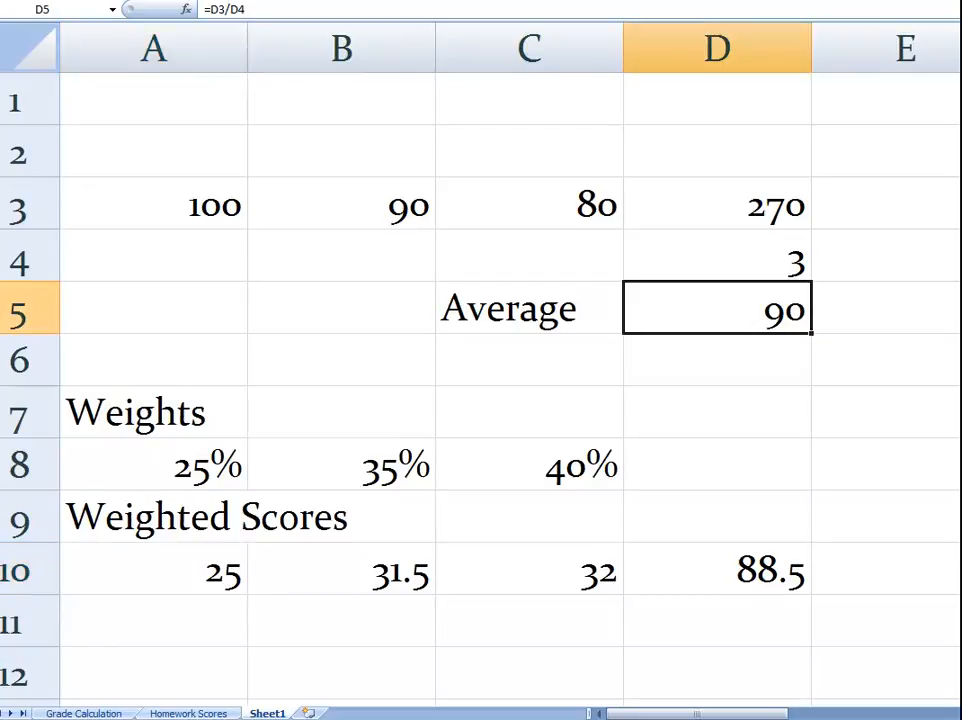
left_click(153, 204)
key("Right")
key("Right")
key("Left")
key("Left")
key("Right")
key("Right")
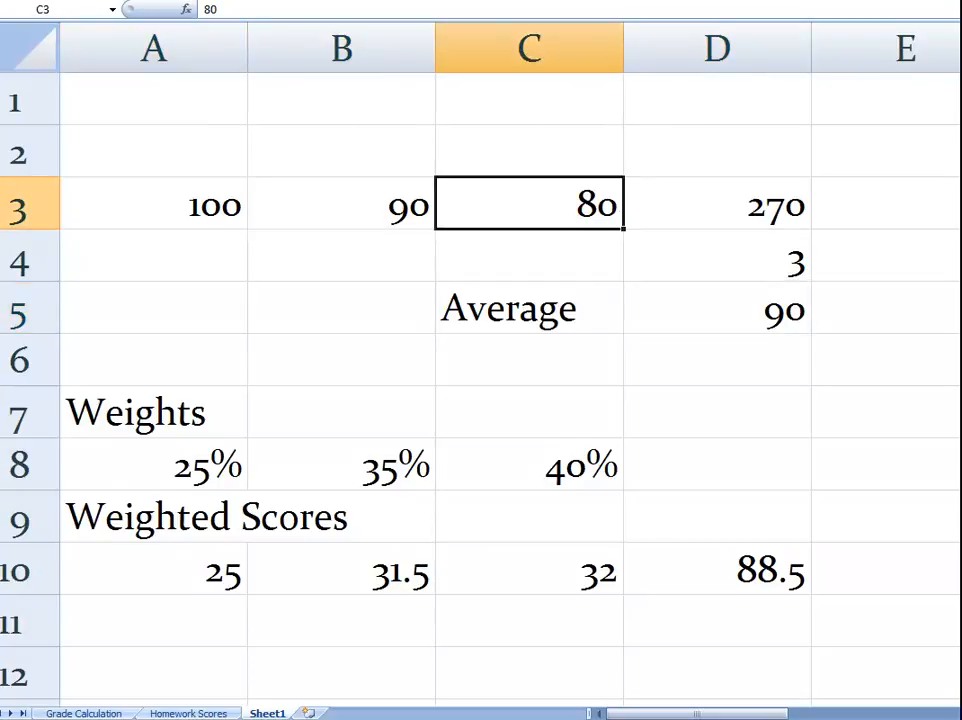
key("Down")
key("Down")
key("Right")
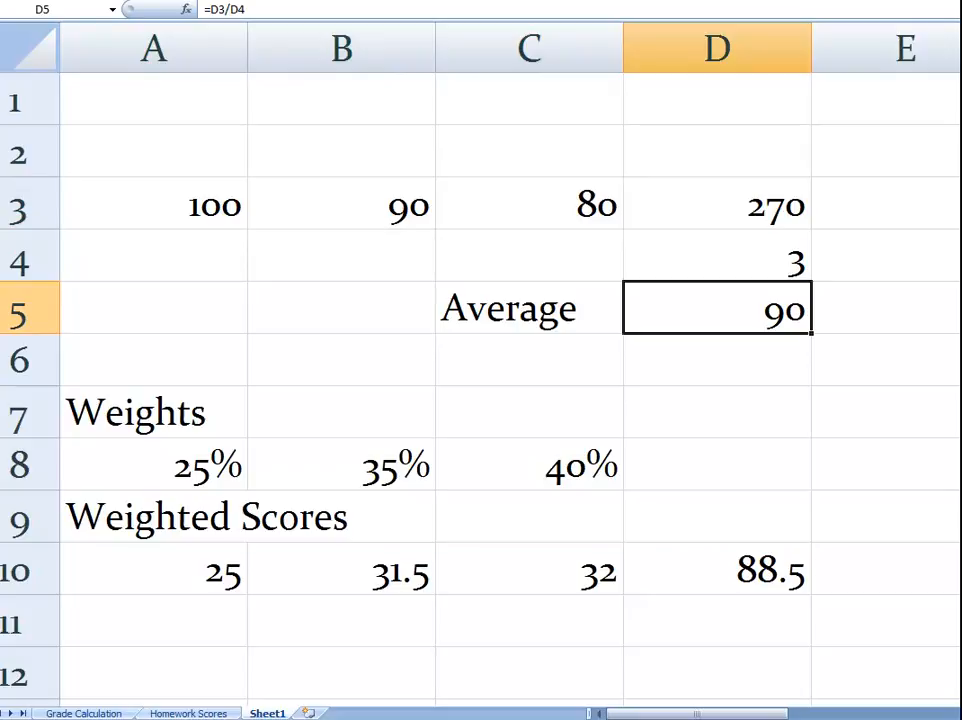
Review the weighted scores and their total in D10, and examine the overall average formula on the Grade Calculation sheet.
left_click(717, 568)
key("Down")
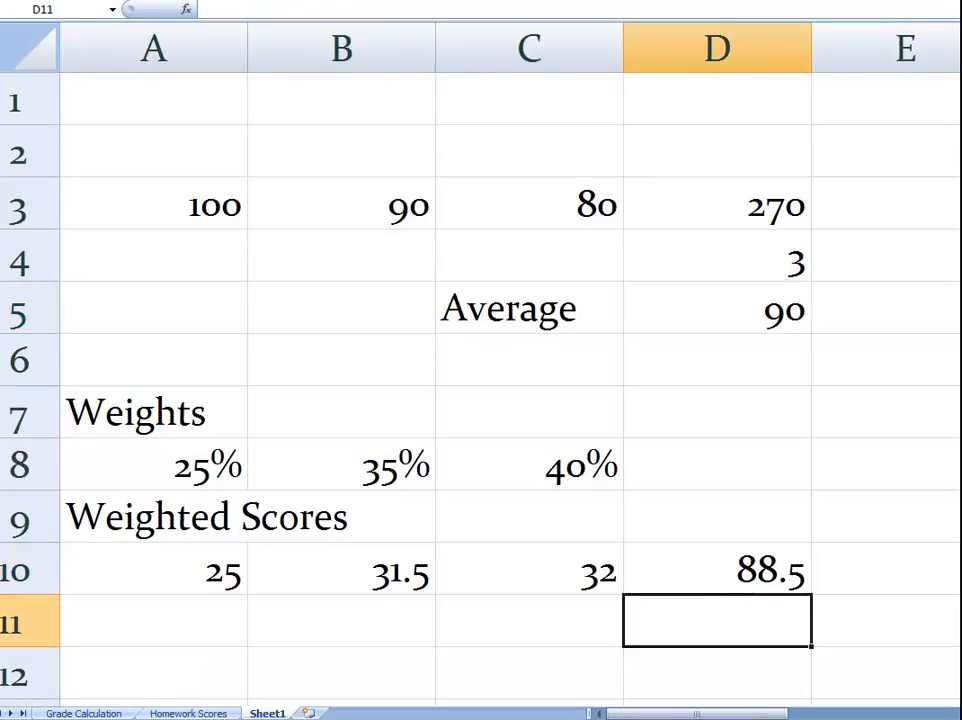
key("Up")
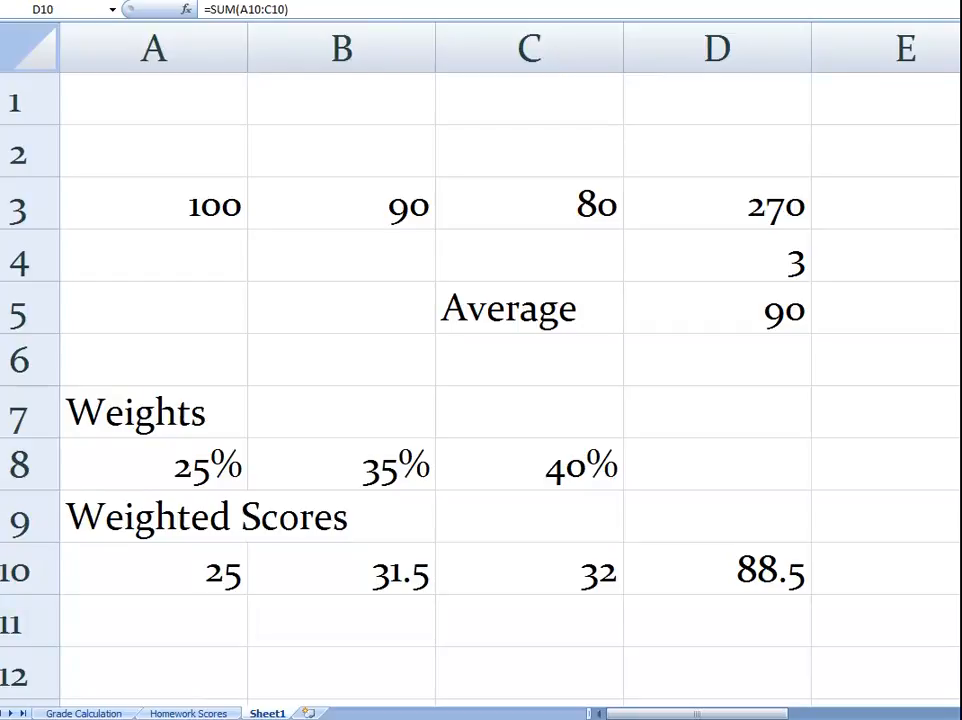
key("Left")
key("Left")
key("Left")
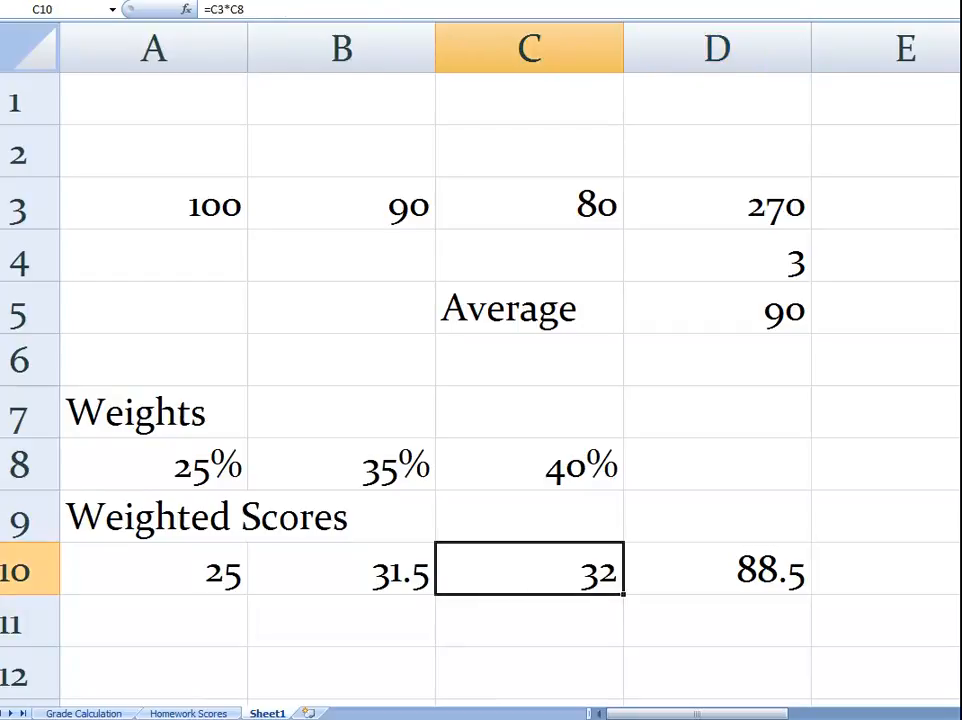
key("Right")
key("Right")
left_click(84, 713)
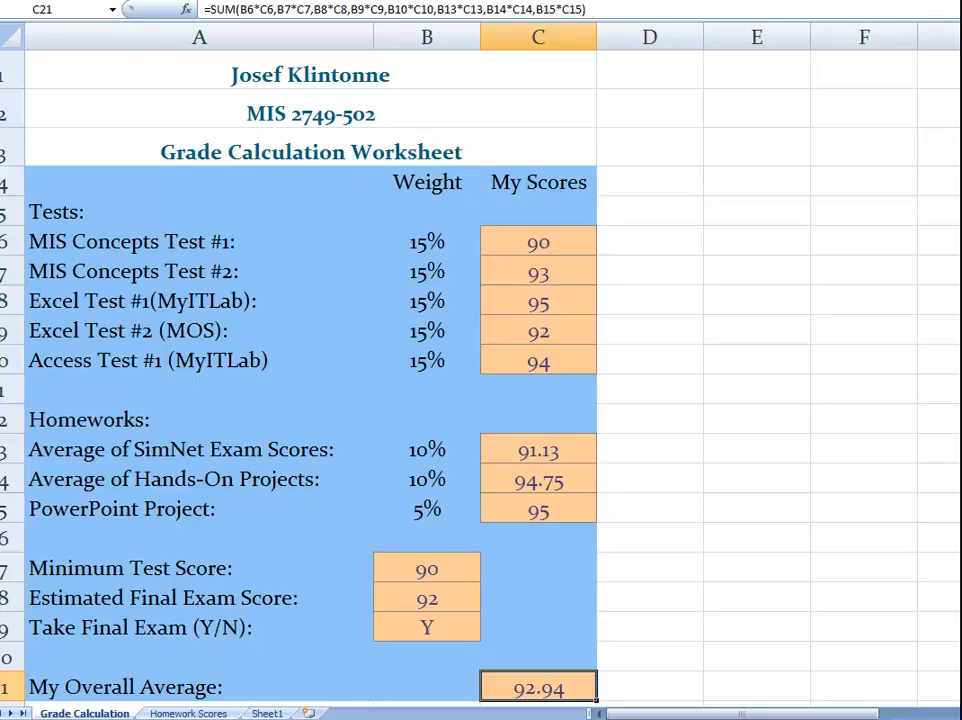
Begin a SUM formula in cell D11 of Sheet1 with A8*A3 as its first argument.
left_click(267, 713)
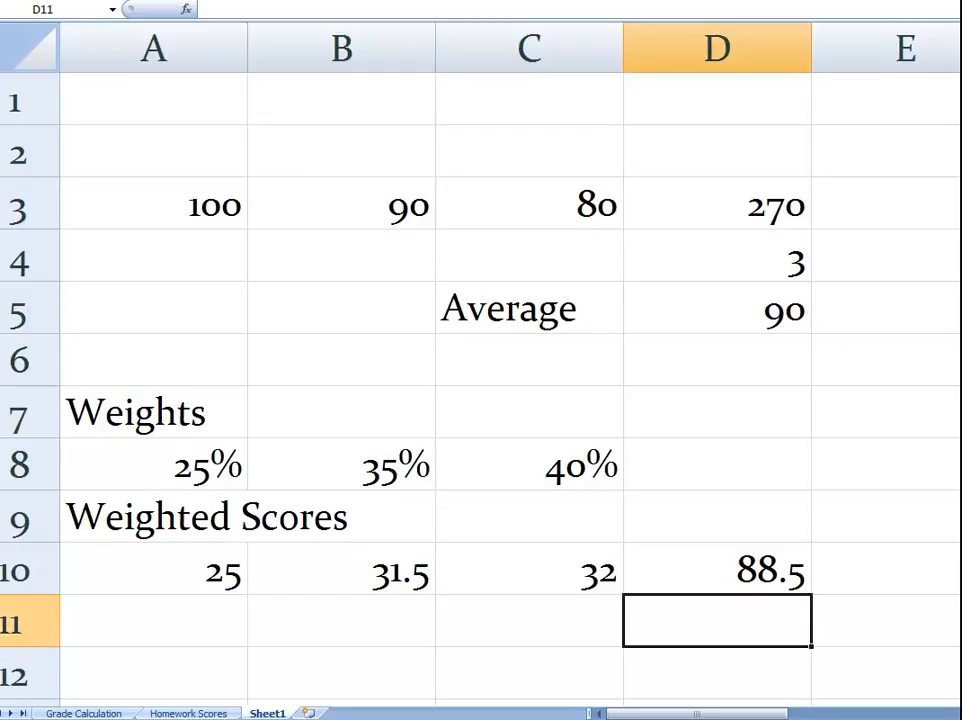
type("=")
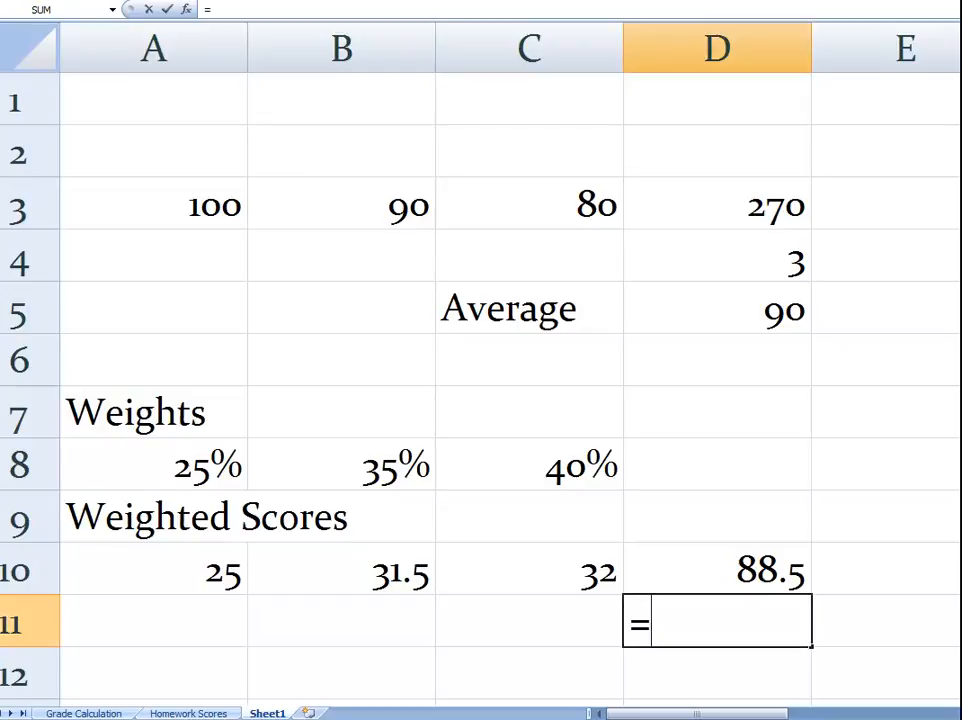
type("su")
key("Down")
key("Down")
key("Tab")
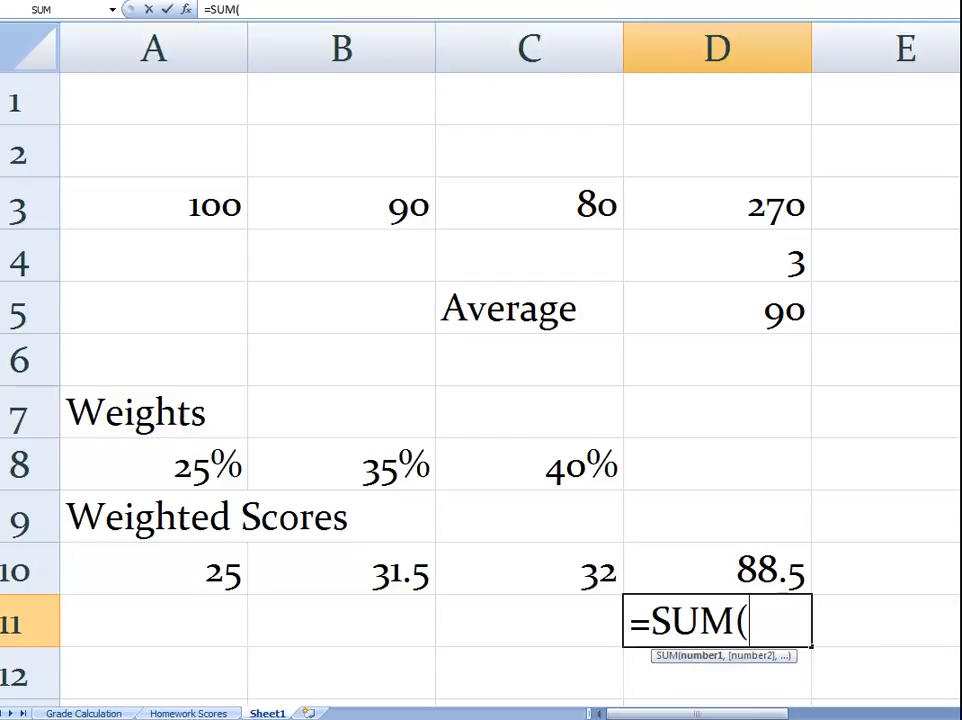
left_click(154, 465)
type("*")
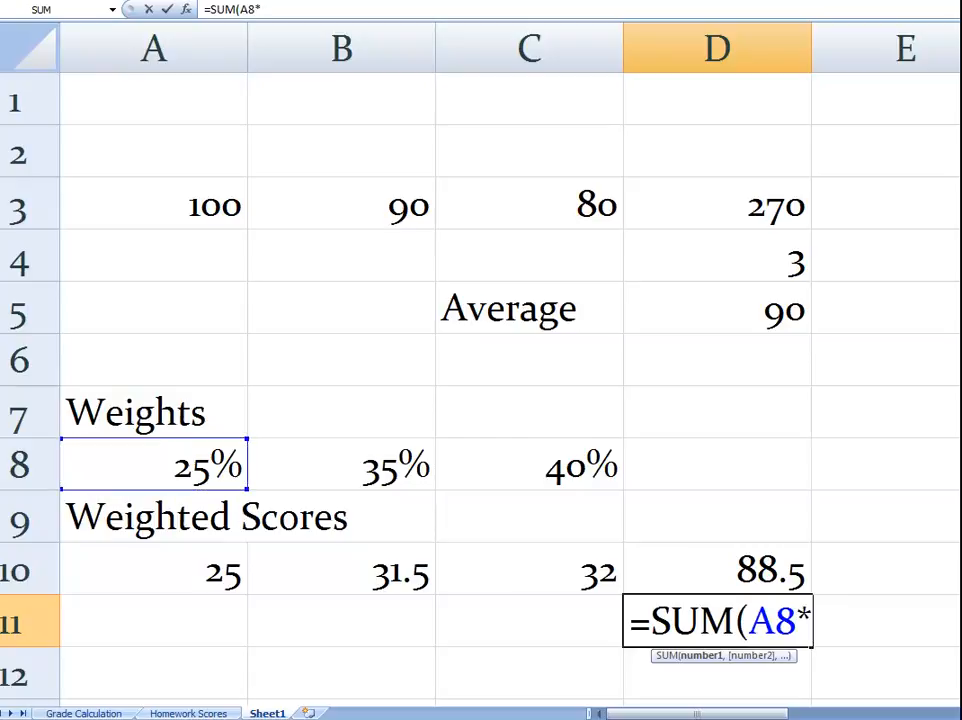
left_click(154, 205)
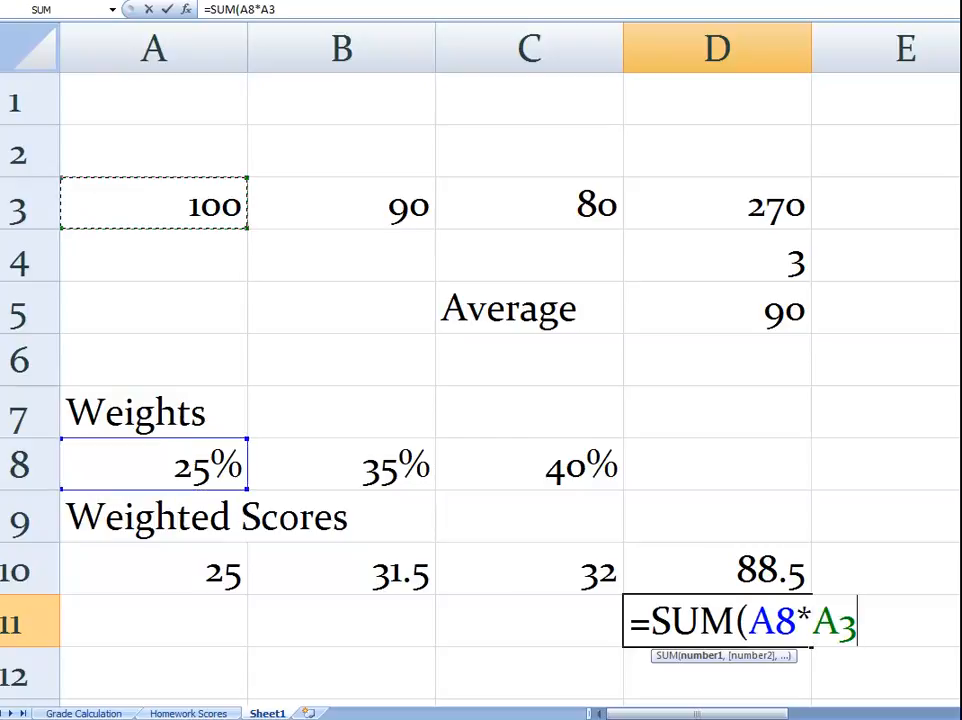
type(",")
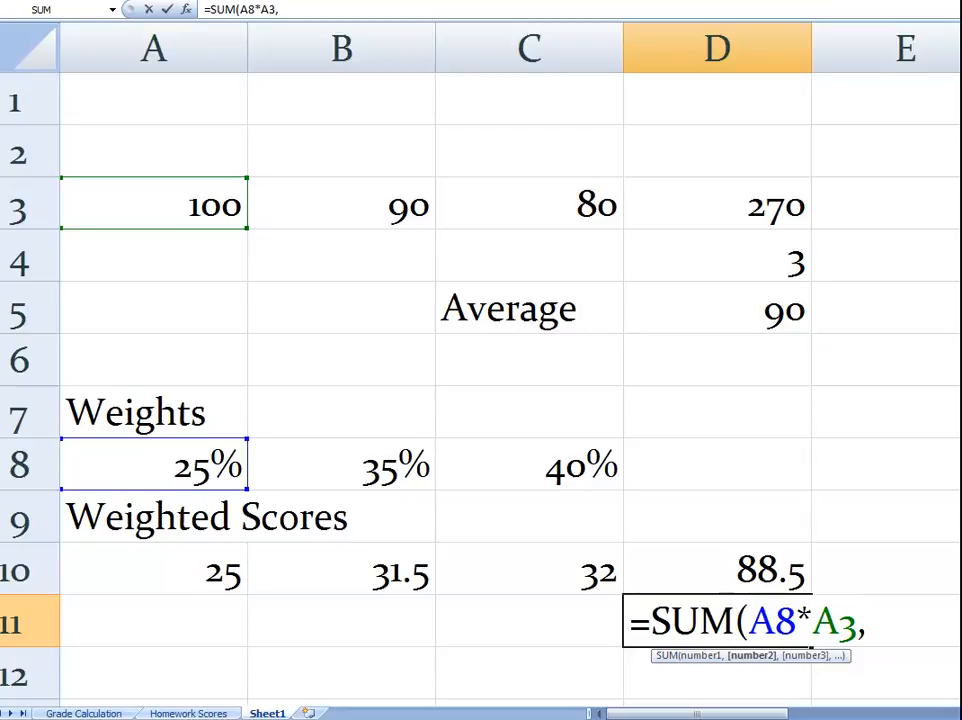
Add B8*B3 and C8*C3 as the remaining SUM arguments in D11, complete the formula, and reselect the cell.
left_click(341, 465)
type("*")
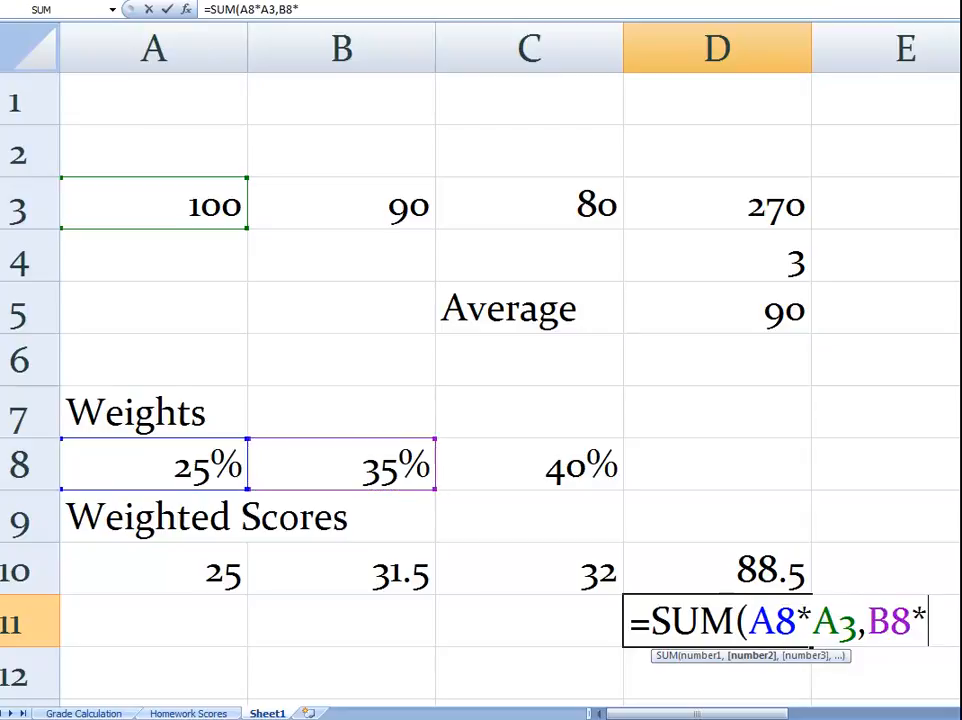
left_click(341, 205)
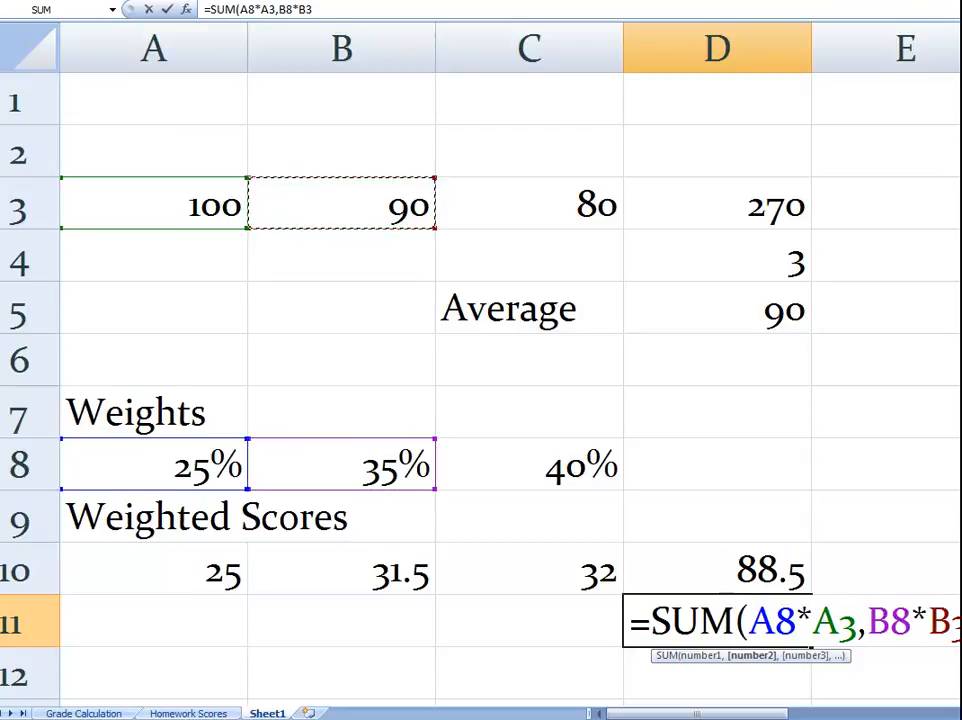
type(",")
left_click(529, 465)
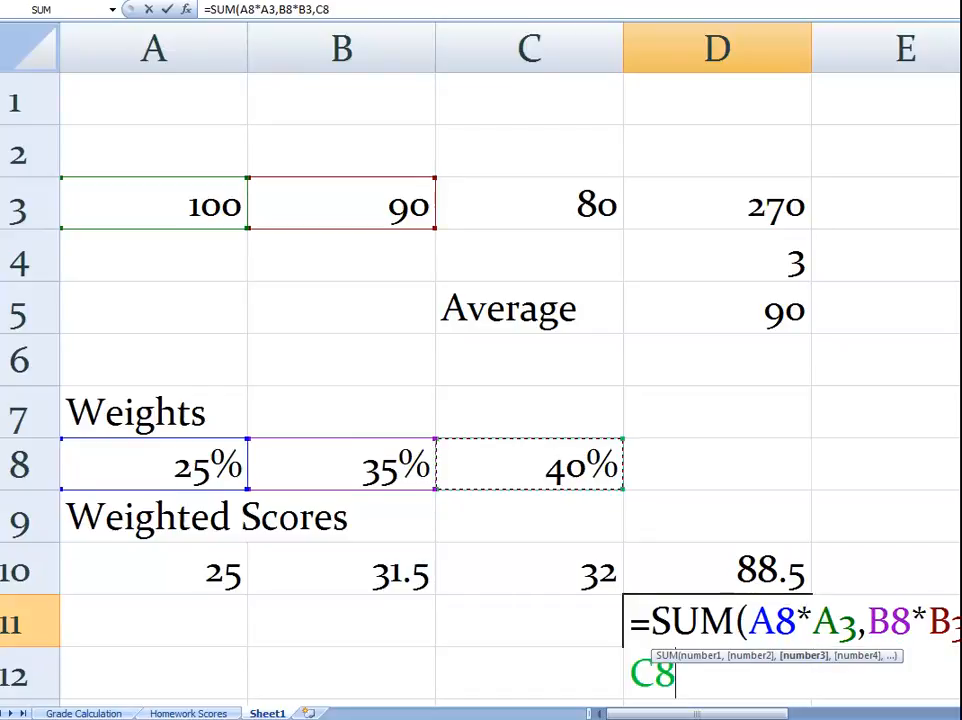
type("*")
left_click(529, 204)
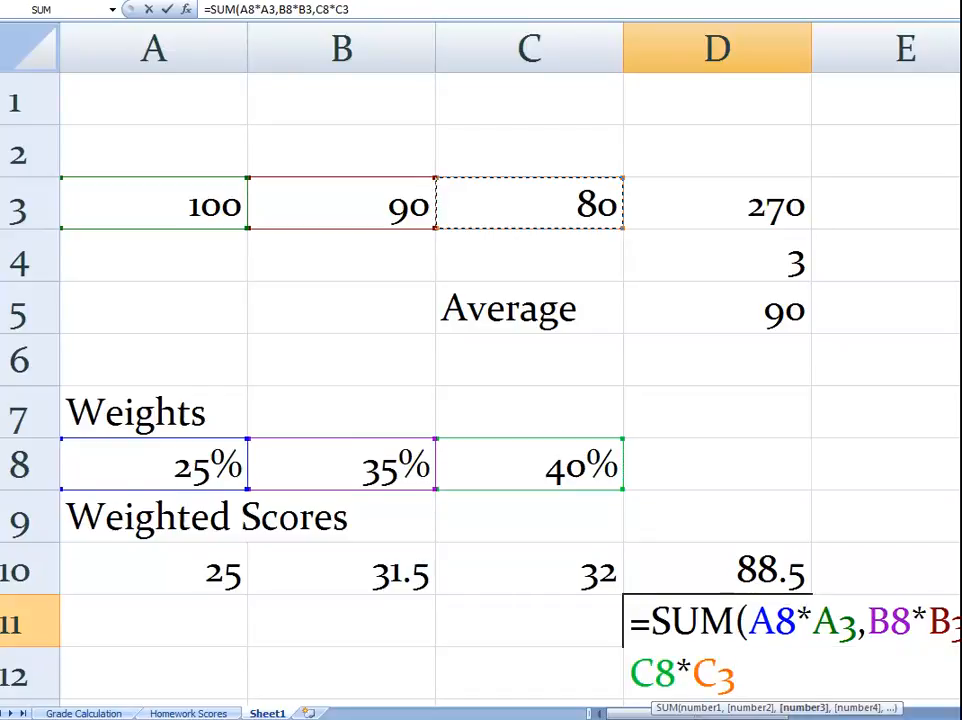
type(")")
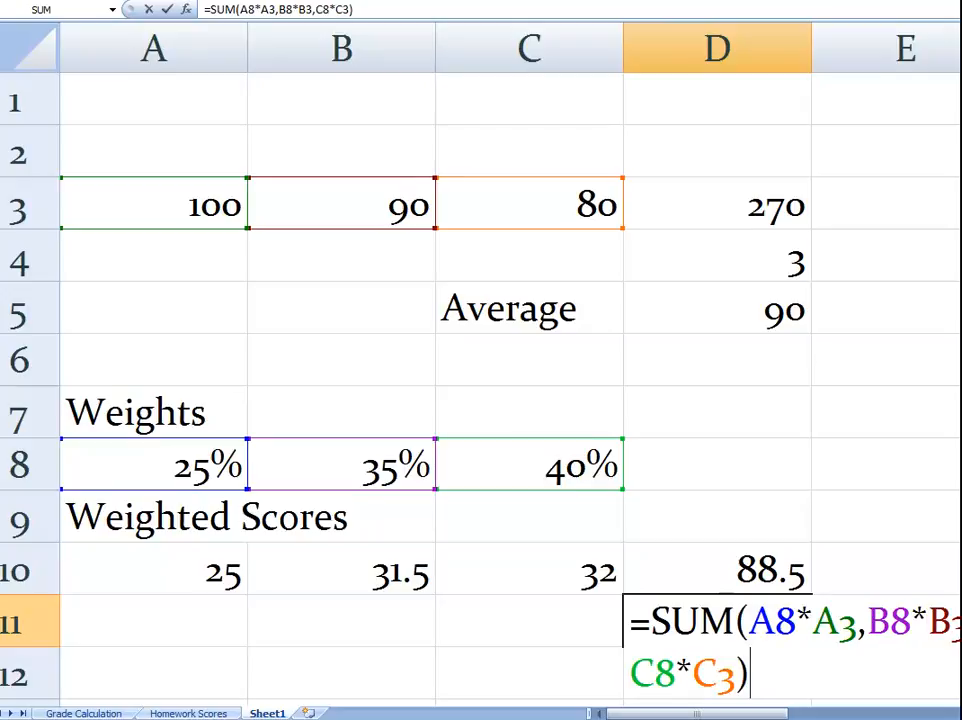
key("Return")
left_click(717, 621)
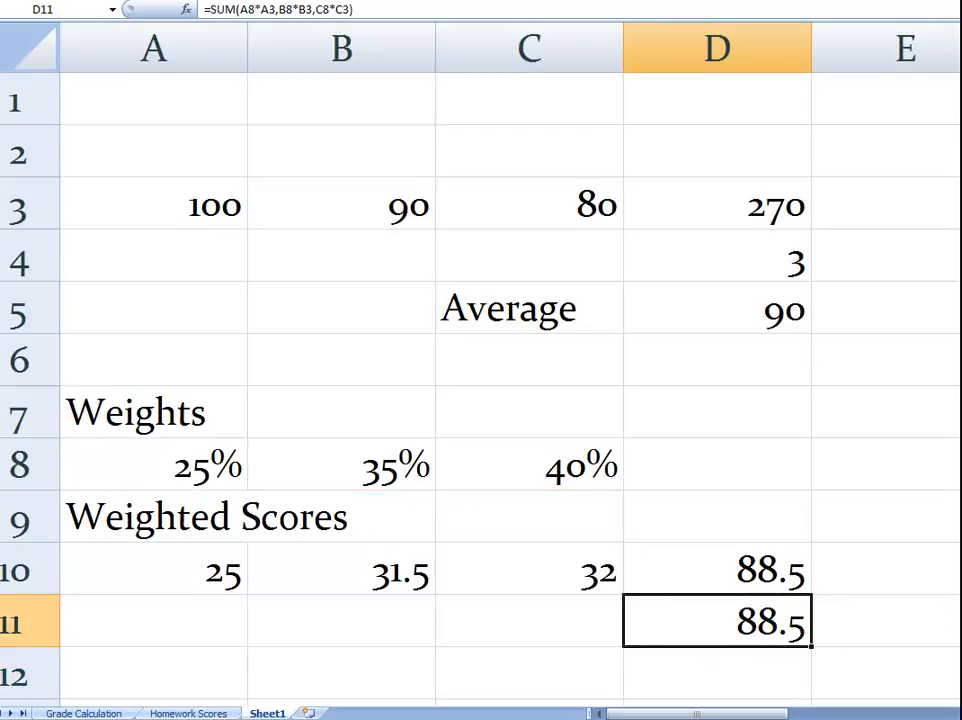
Compare the weighted total in D10 with the single SUM formula result in D11.
left_click(717, 569)
left_click(717, 621)
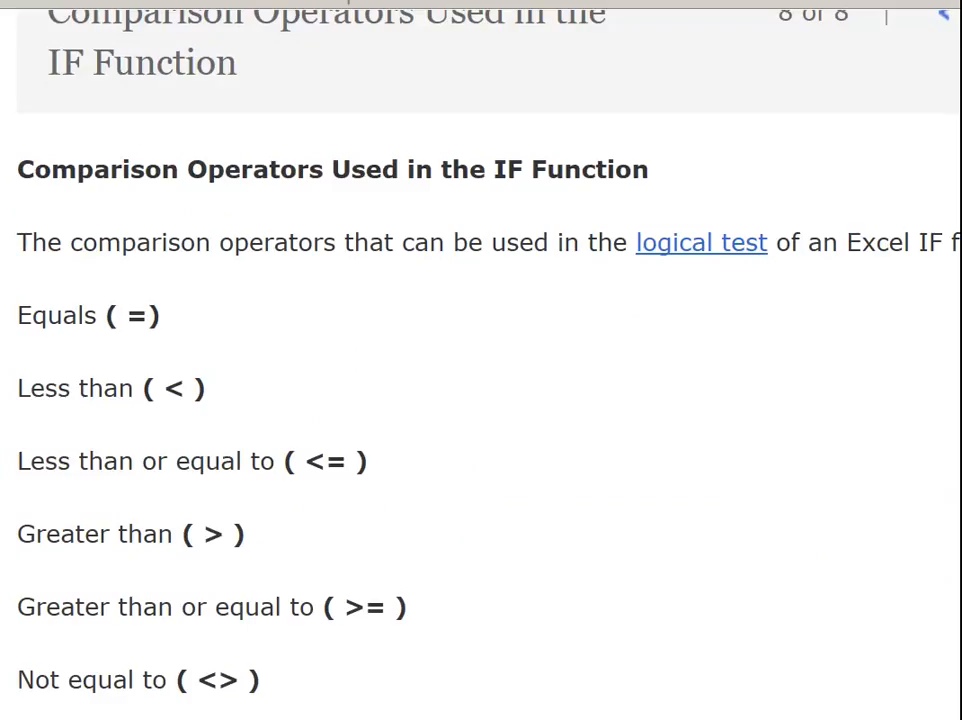
Switch to the web page on comparison operators and review its heading about the IF function.
left_click_drag(17, 169, 648, 169)
left_click(652, 190)
double_click(509, 170)
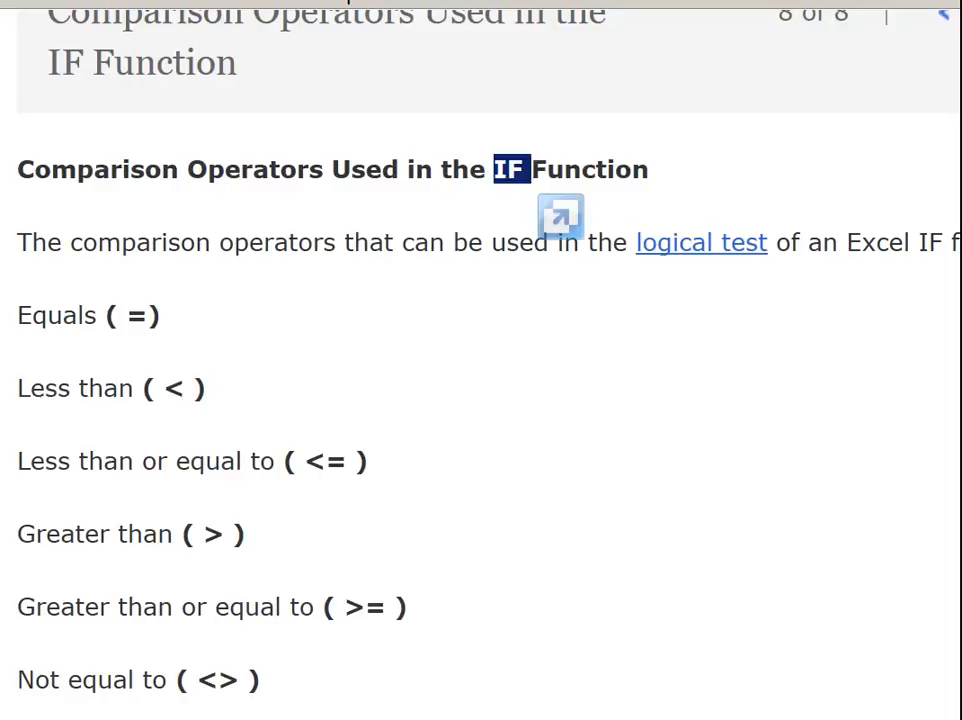
left_click(520, 184)
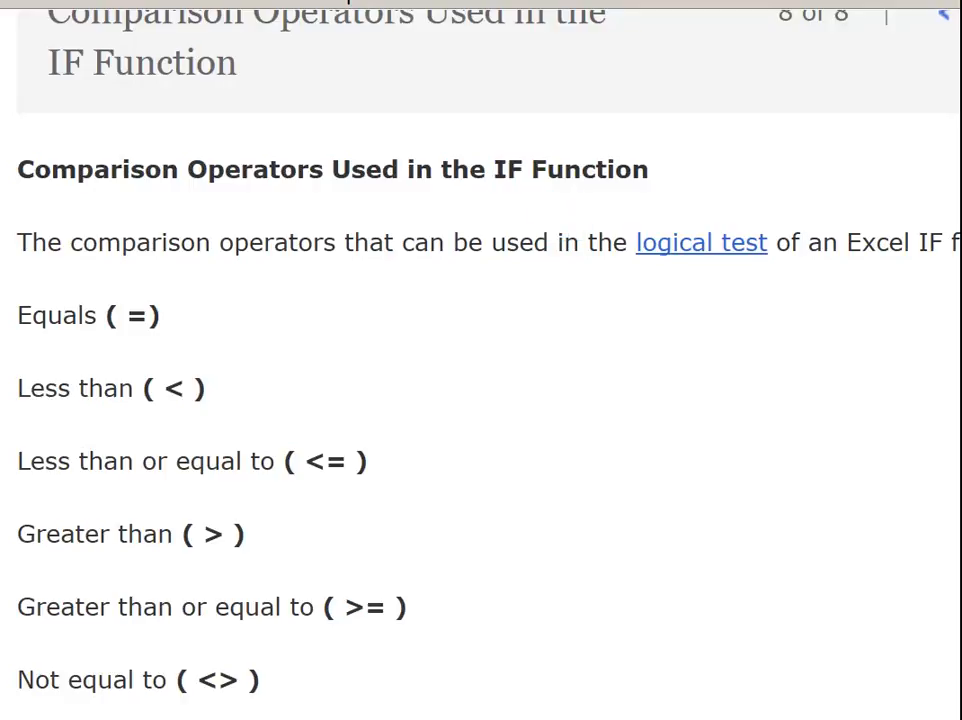
Examine the equals, less than and greater than operators in the list, including the parentheses around the less than symbol.
double_click(137, 316)
left_click(137, 318)
double_click(174, 389)
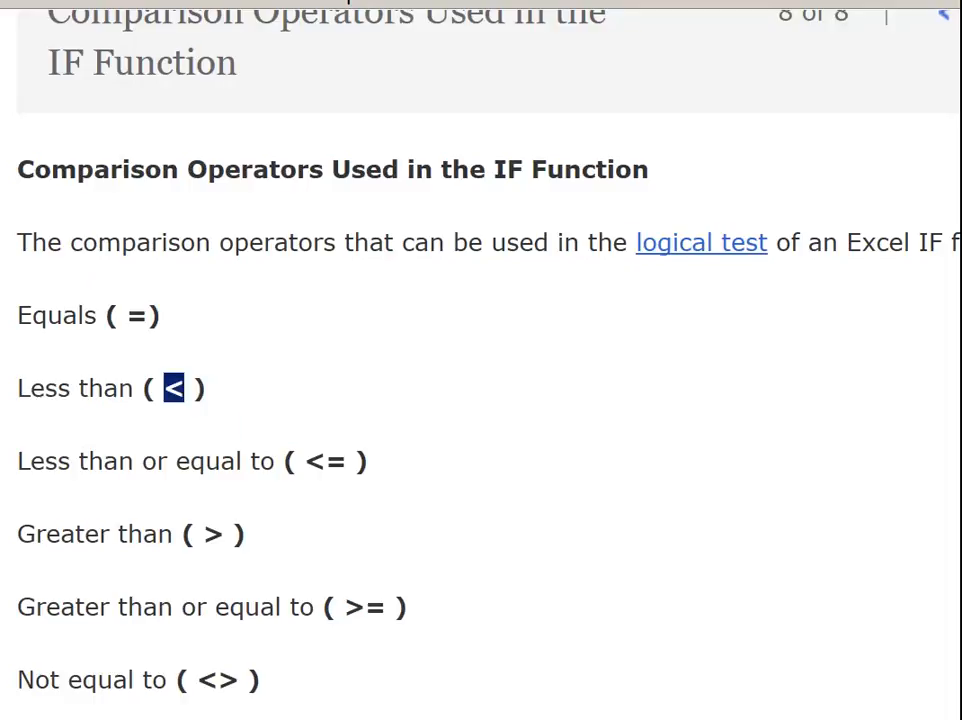
double_click(214, 534)
left_click(214, 536)
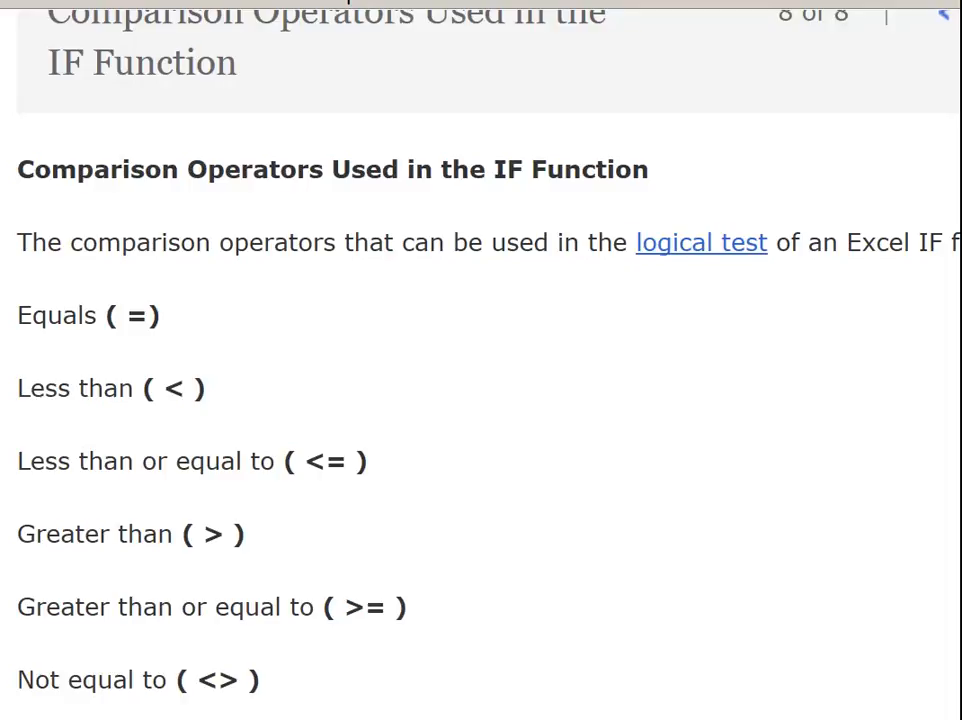
double_click(149, 389)
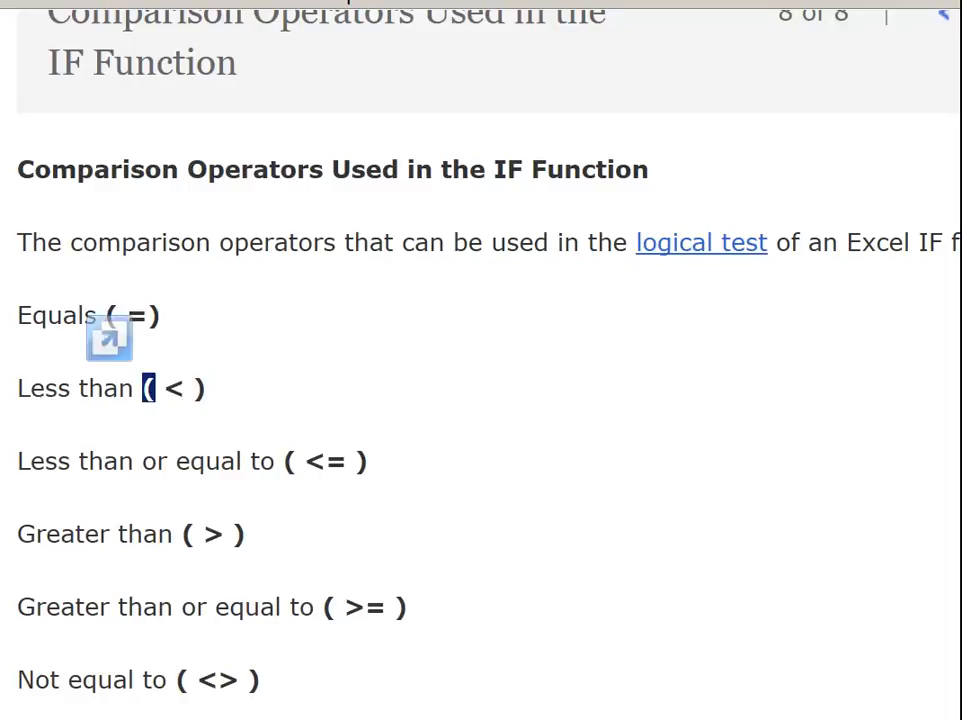
left_click_drag(207, 389, 194, 389)
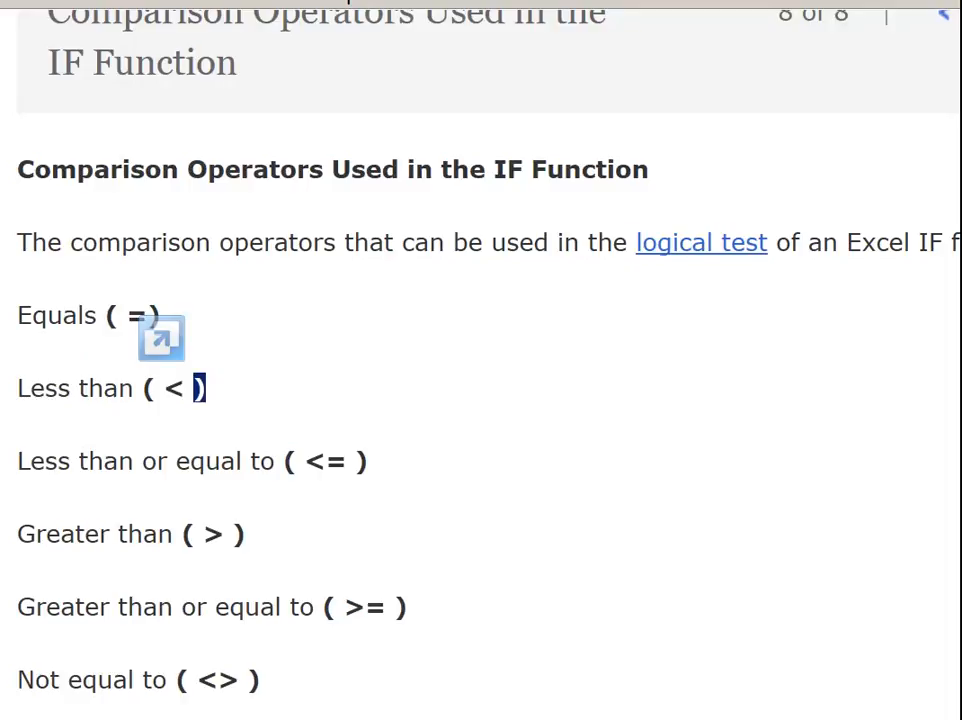
left_click(205, 389)
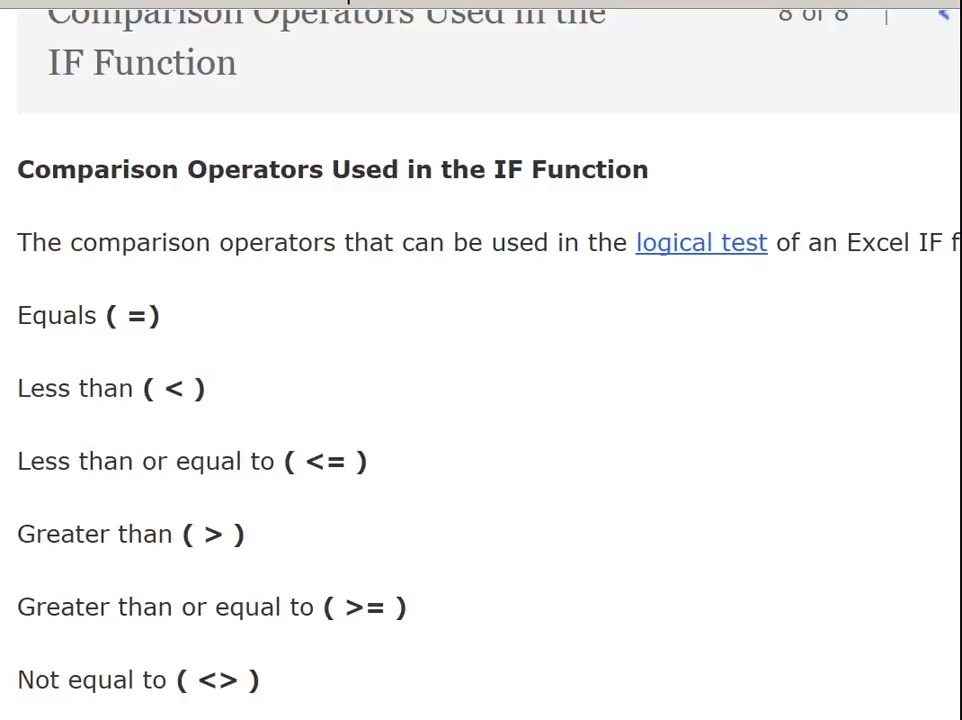
Examine the less than or equal to entry on the web page and the hand-drawn version of its symbol in Paint.
left_click_drag(78, 461, 355, 461)
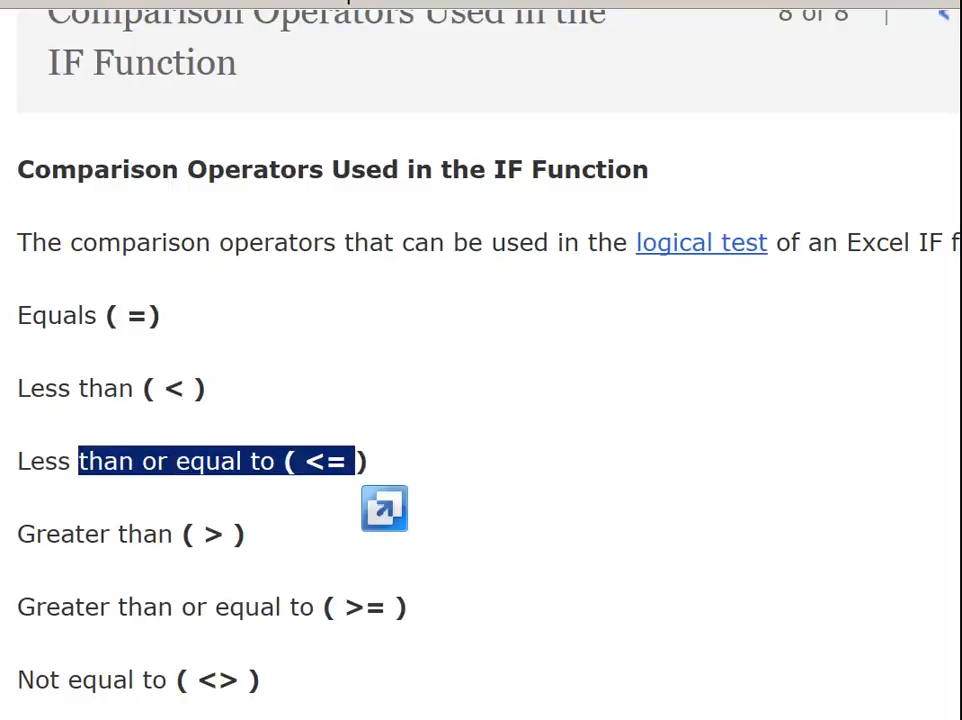
left_click(357, 462)
double_click(362, 462)
left_click(364, 464)
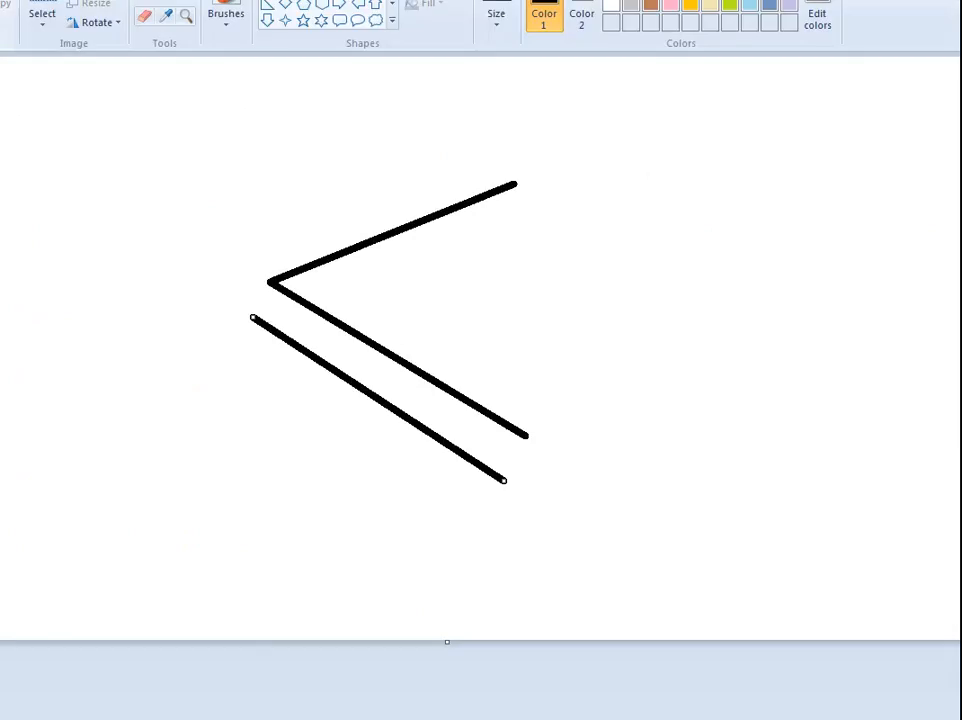
key("Escape")
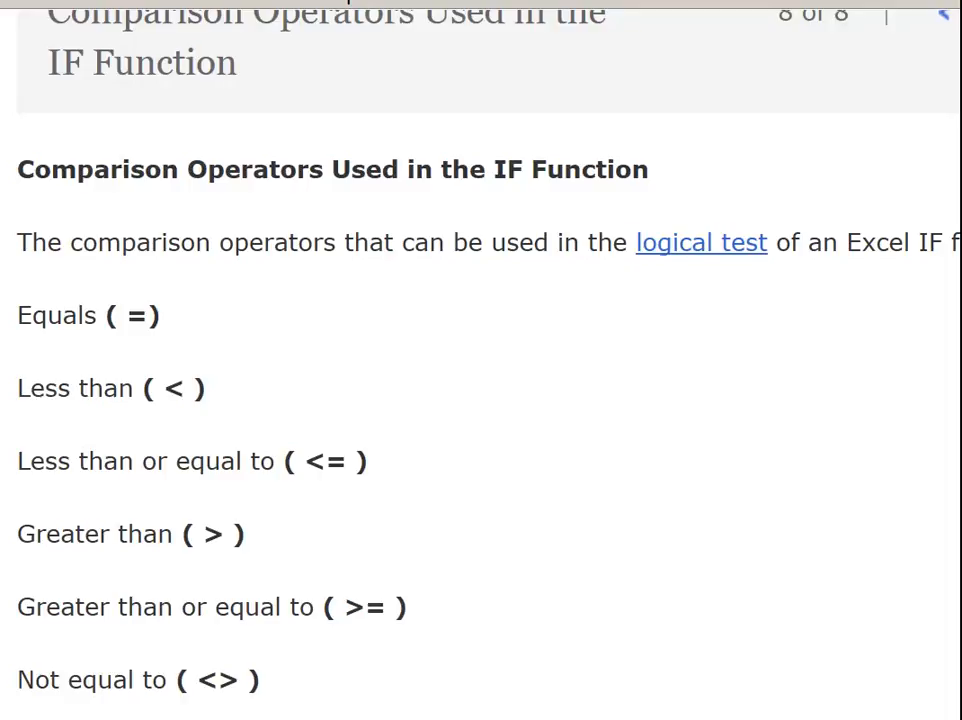
Return to the web page and compare the <= and >= operators, then review the not equal to operator <>.
left_click_drag(305, 461, 347, 461)
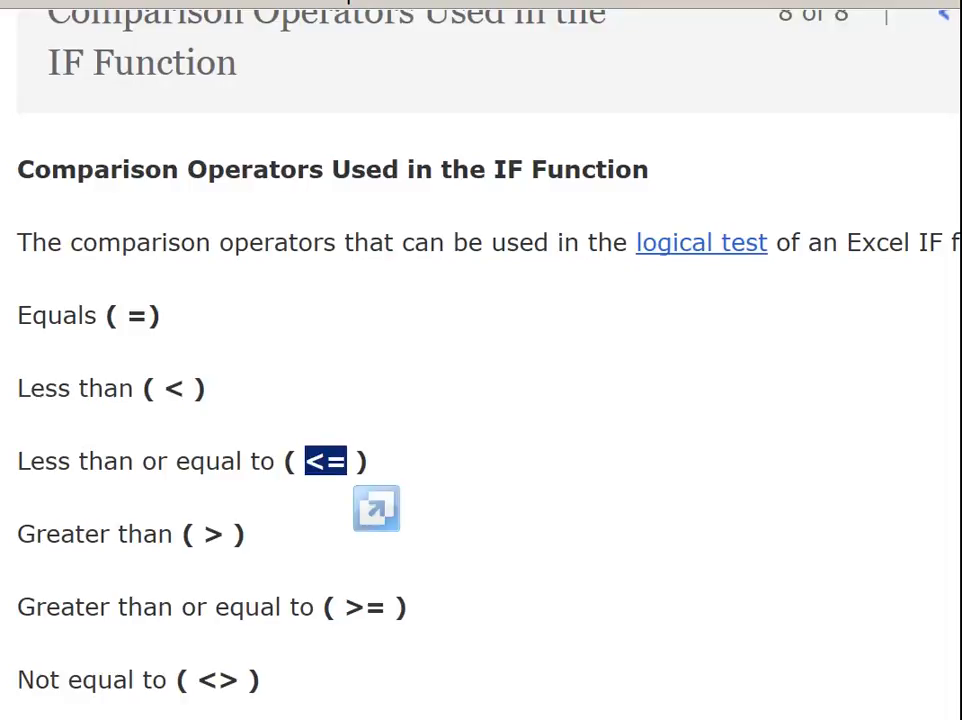
left_click_drag(344, 607, 386, 607)
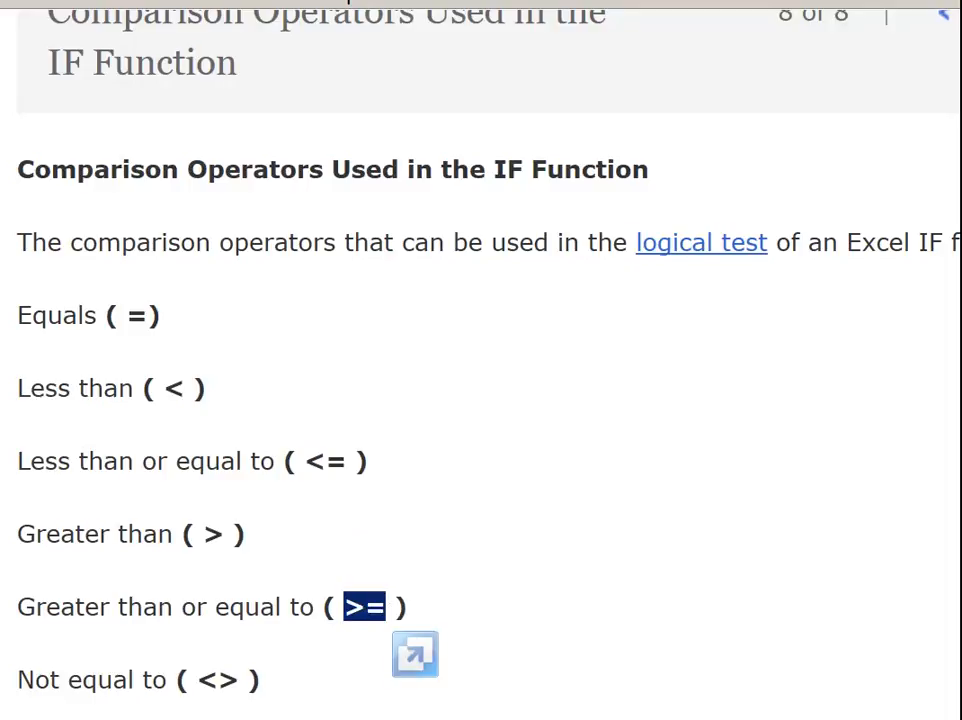
left_click_drag(305, 461, 368, 461)
left_click_drag(344, 607, 394, 607)
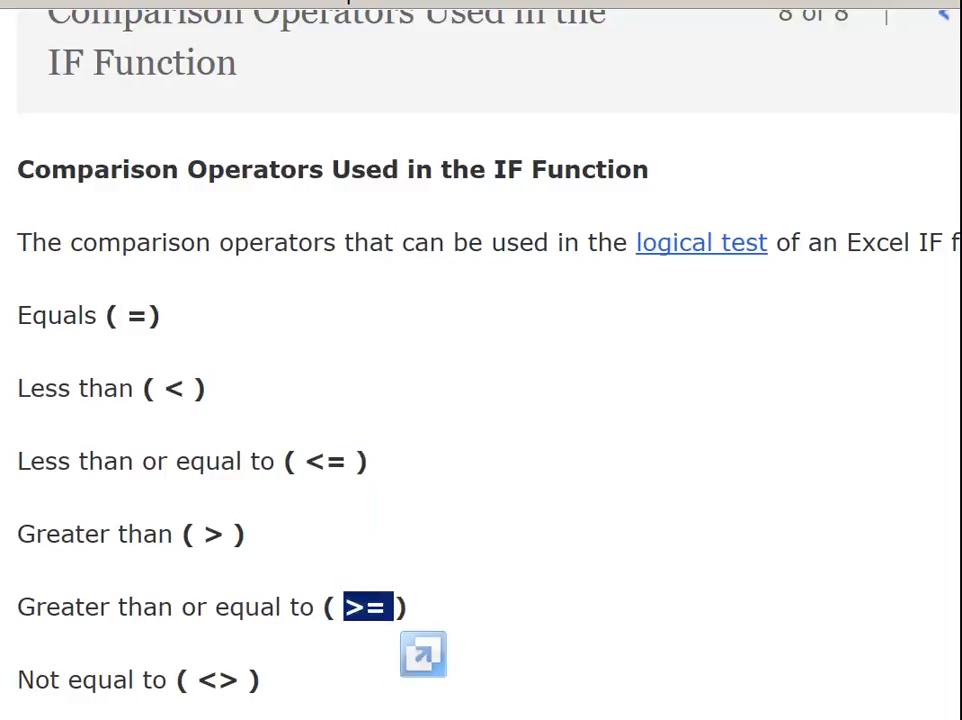
left_click(402, 607)
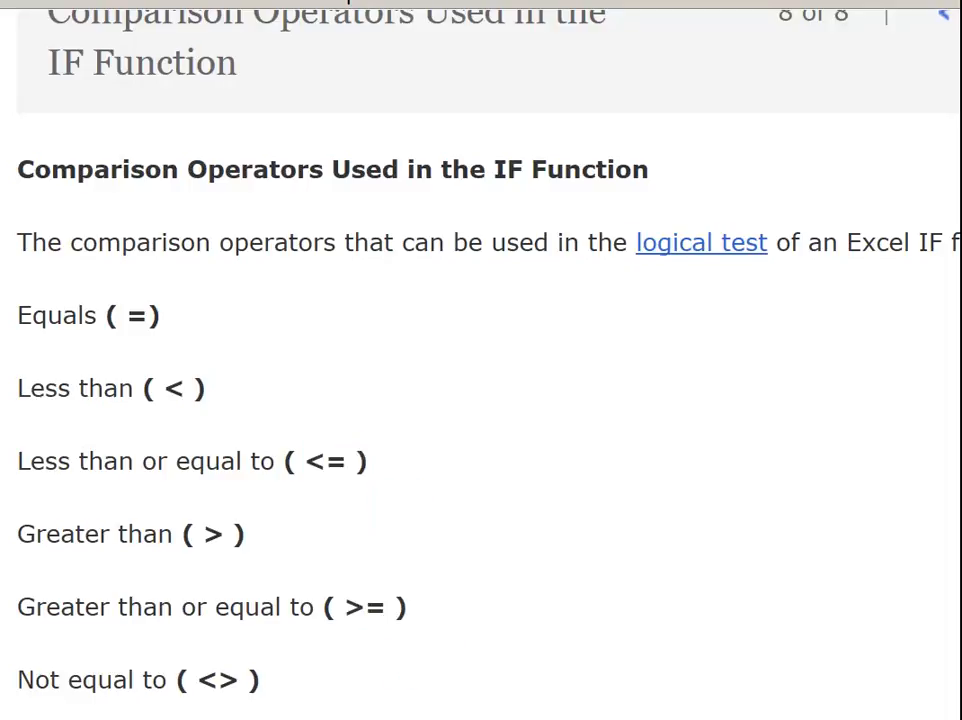
left_click_drag(197, 680, 239, 680)
left_click(250, 682)
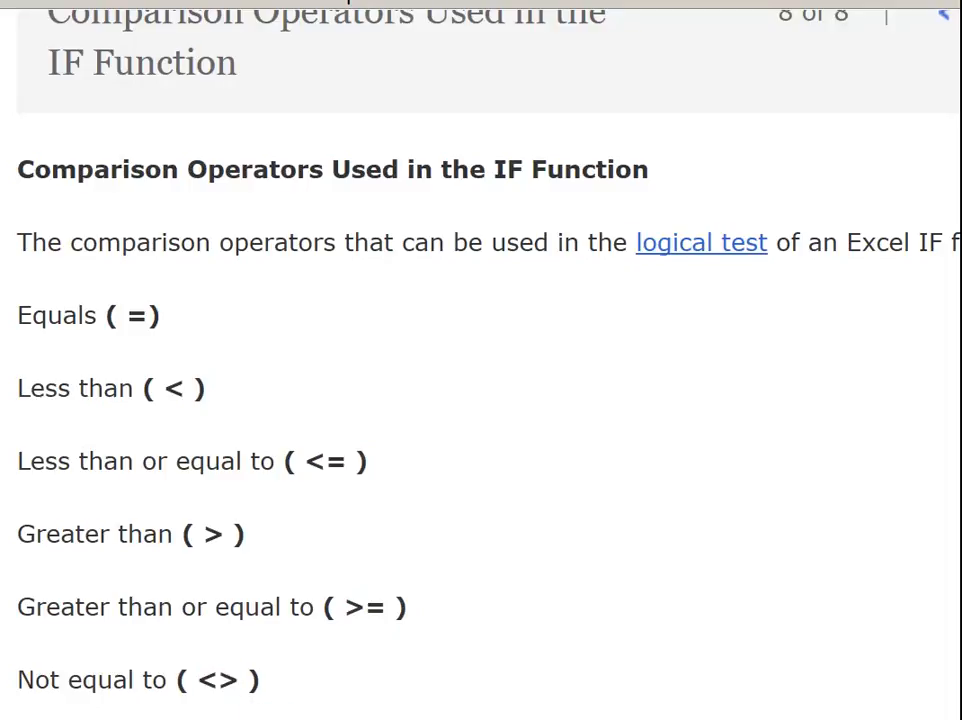